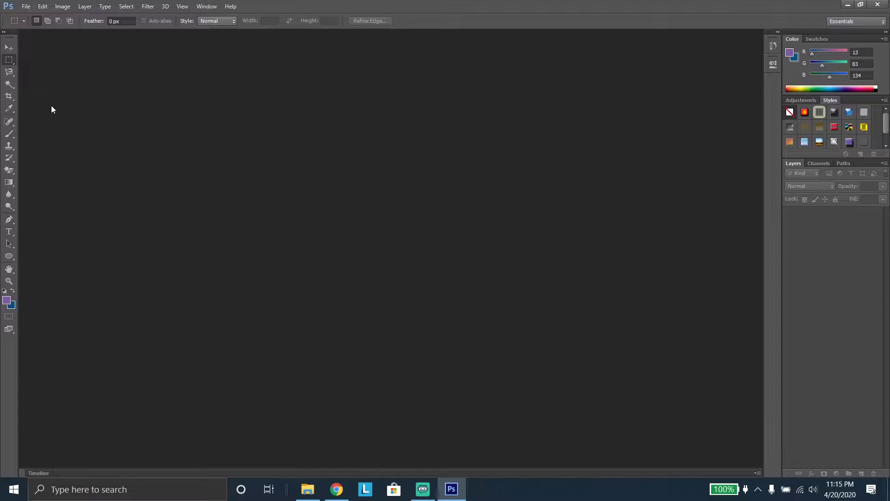
Step: Create a new document named Epic Thumbnail, 1920 pixels wide and 1080 pixels high
click(26, 7)
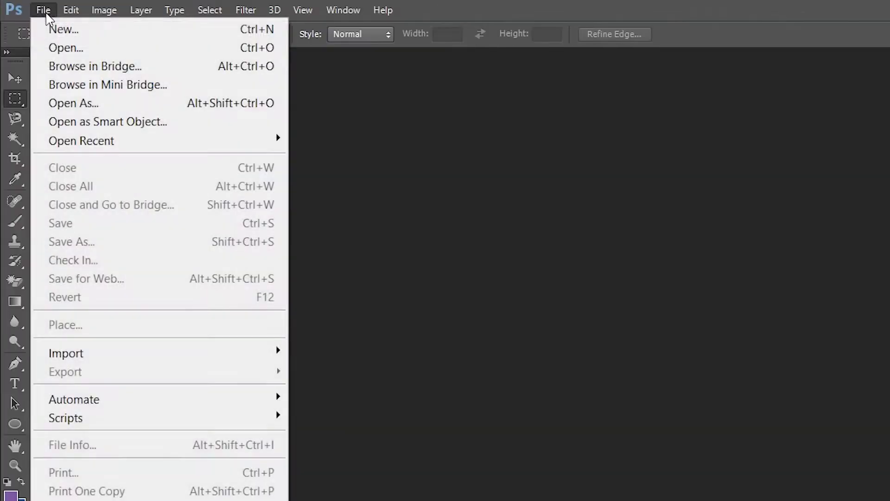
click(61, 29)
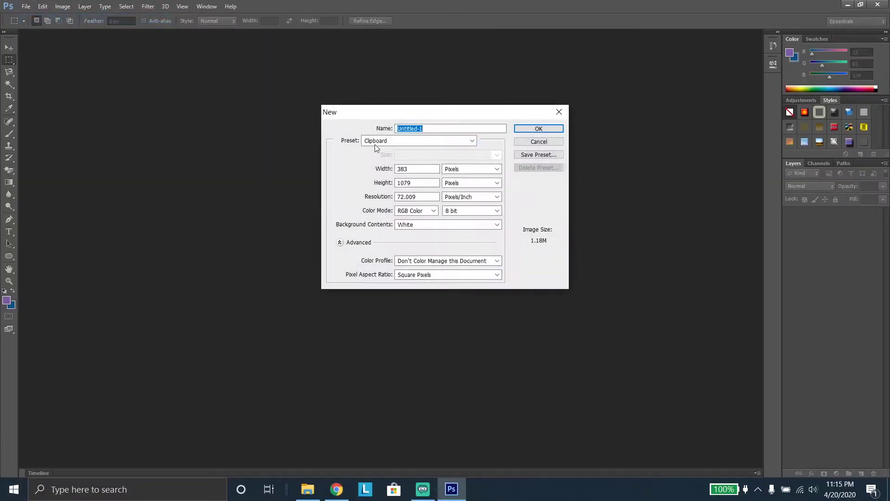
drag(457, 131, 330, 131)
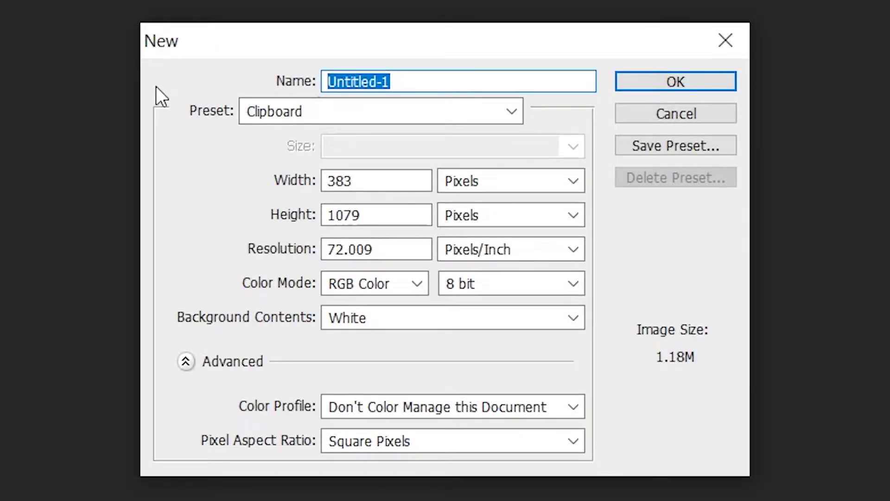
text(Epic Thumbnail)
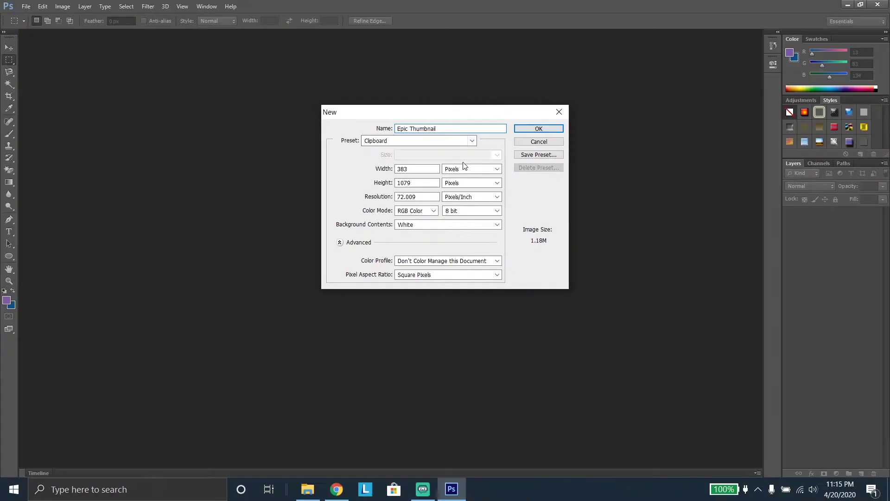
drag(432, 168, 363, 167)
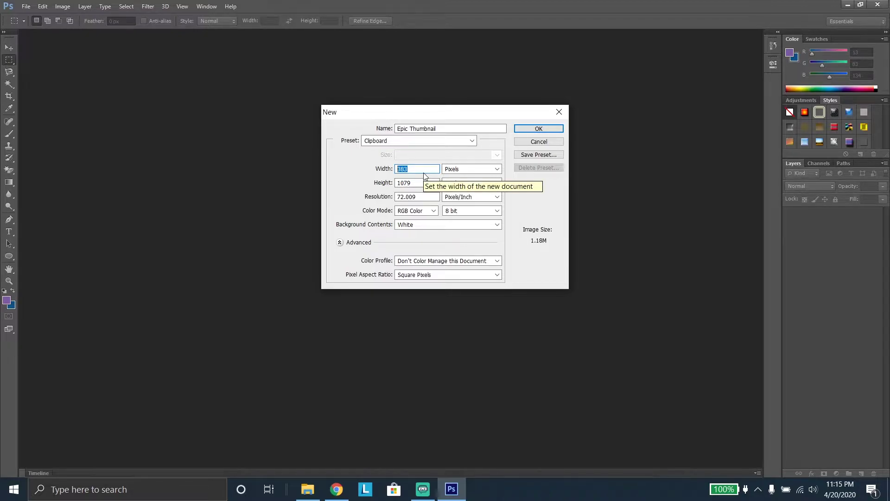
text(1920)
key(Tab)
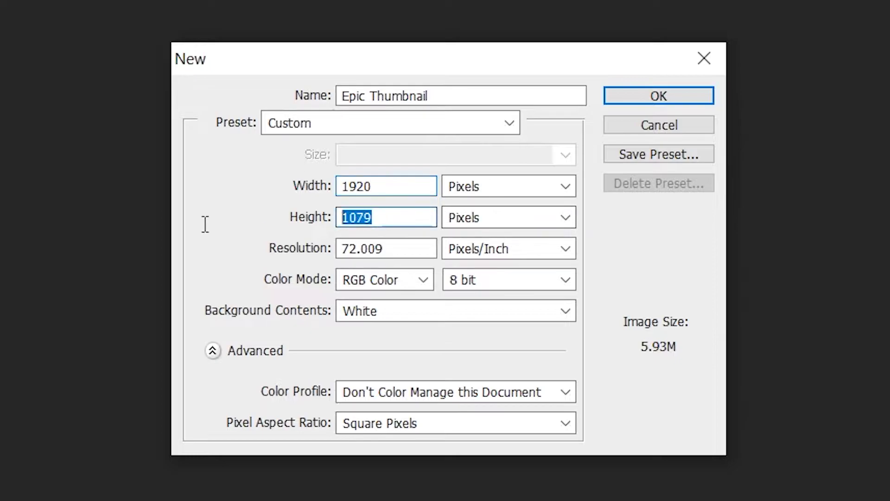
text(1080)
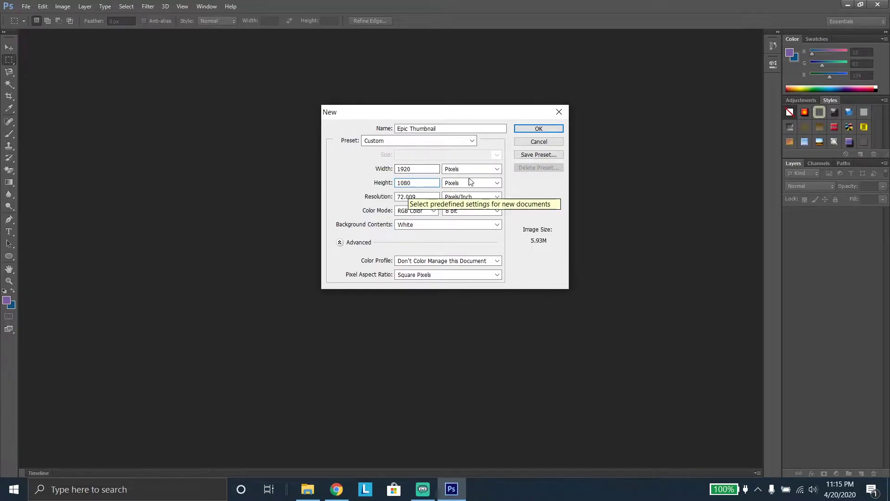
click(538, 129)
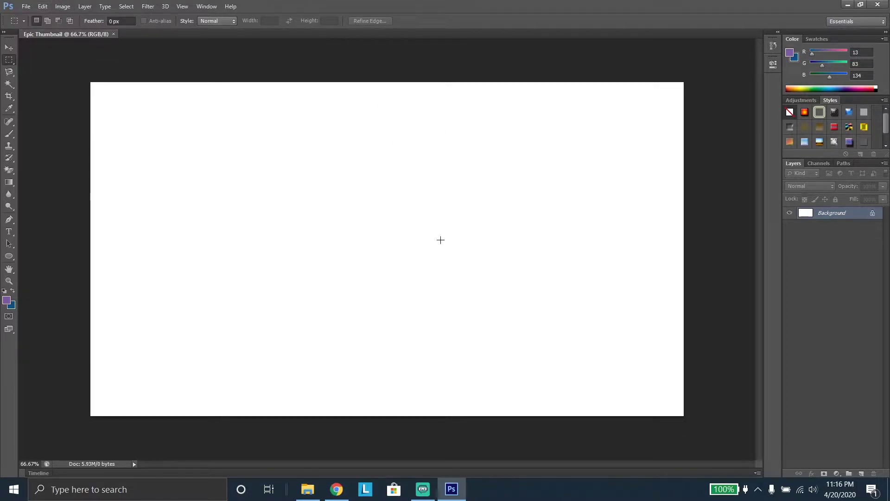
Step: Open the portrait photo IMG_2675 from the Youtube folder and keep it as the active document
click(26, 7)
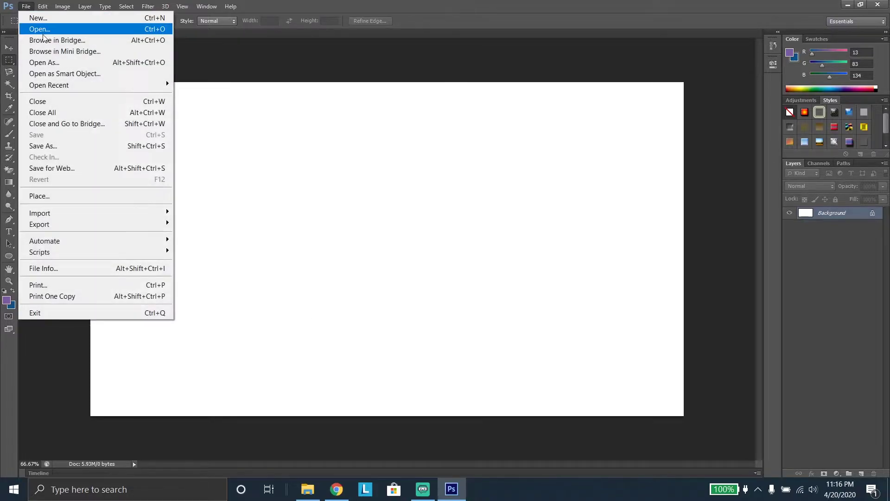
click(35, 29)
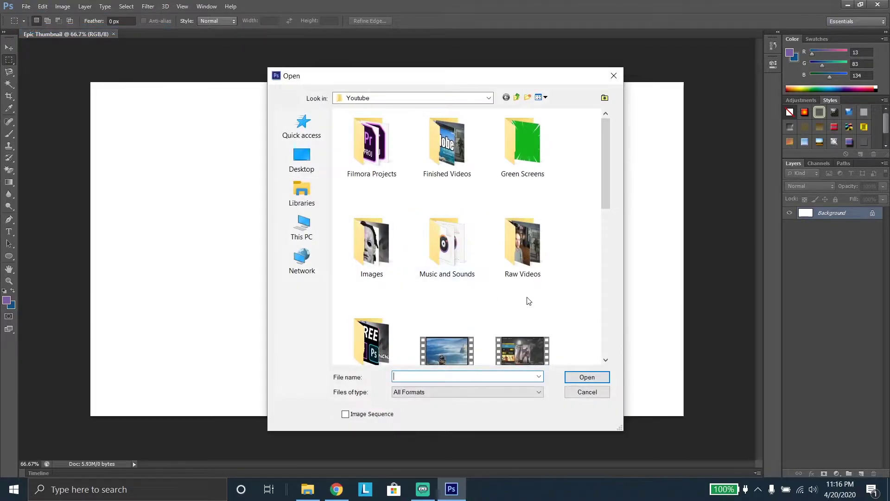
scroll(526, 300, down, 5)
double_click(434, 241)
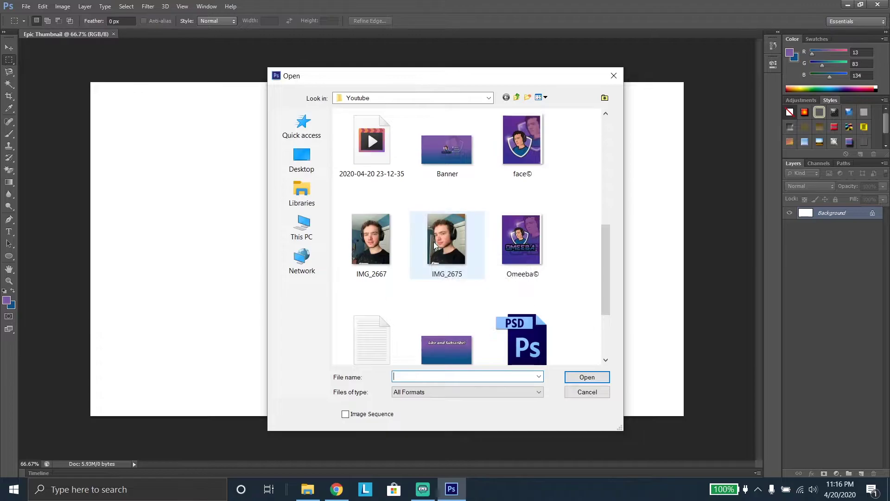
click(474, 233)
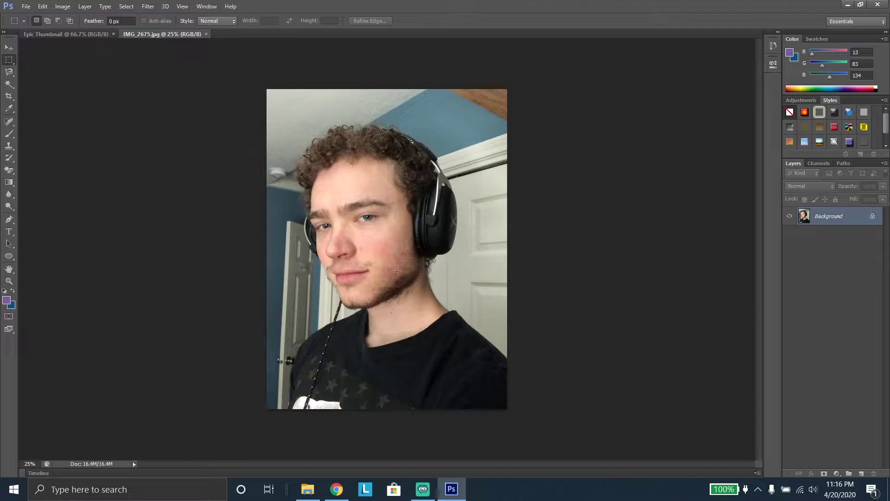
click(66, 34)
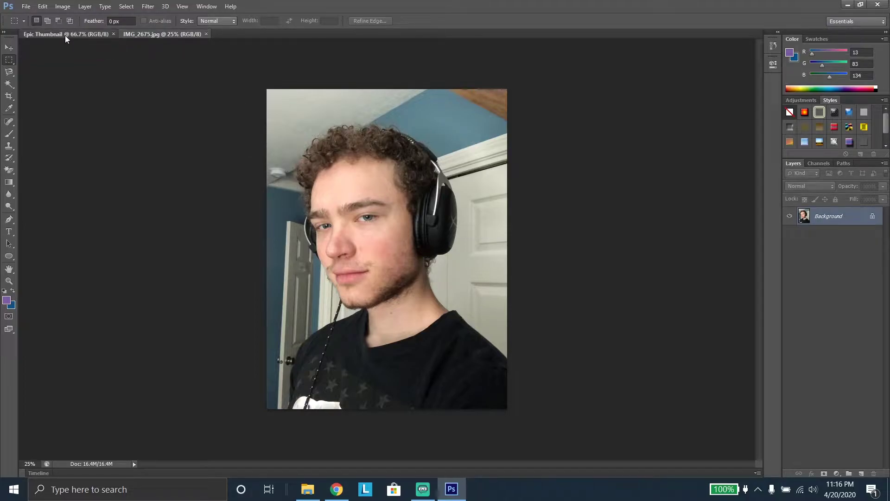
click(166, 34)
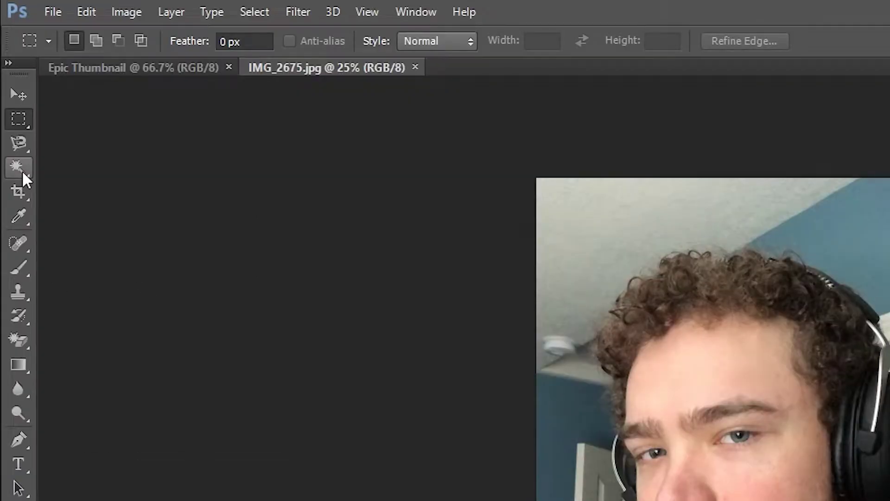
Step: Sample several spots on the forehead with the Magic Wand at a tolerance of 5
click(21, 168)
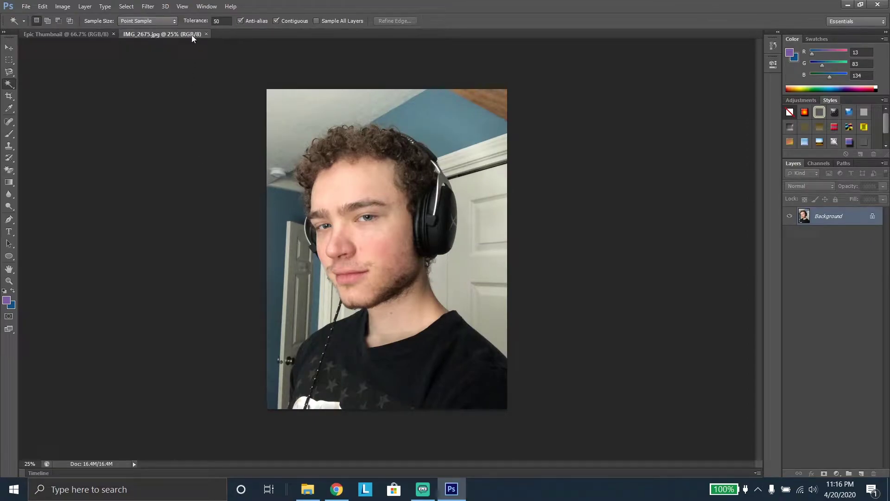
click(220, 24)
text(5)
click(330, 198)
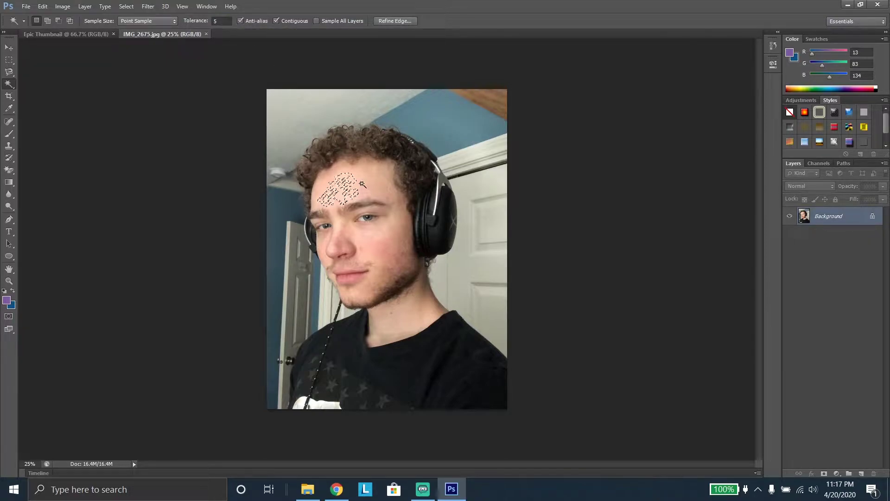
click(376, 194)
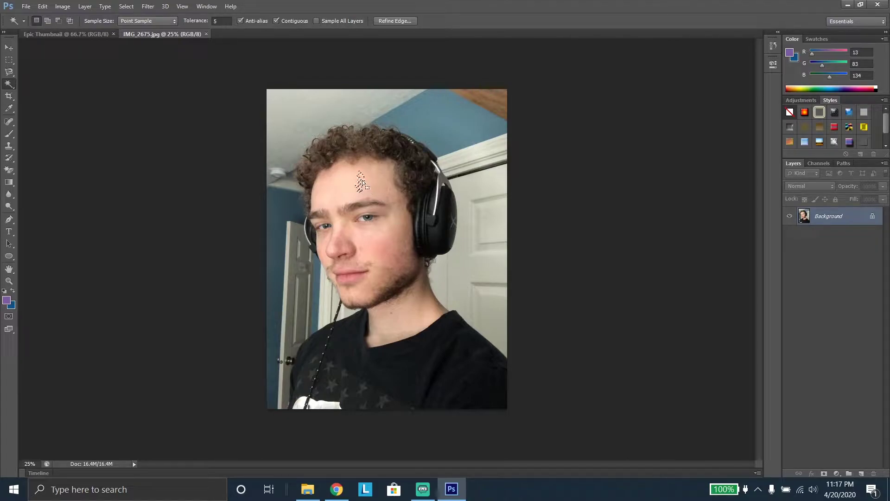
click(343, 190)
click(362, 178)
click(342, 192)
Step: Set the Magic Wand tolerance to 50 and select the facial skin from the forehead
click(222, 21)
text(0)
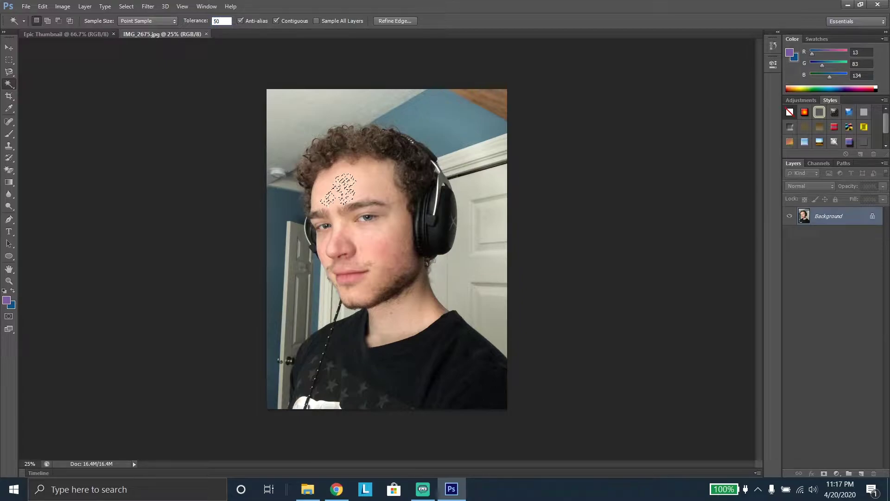
key(Return)
click(370, 185)
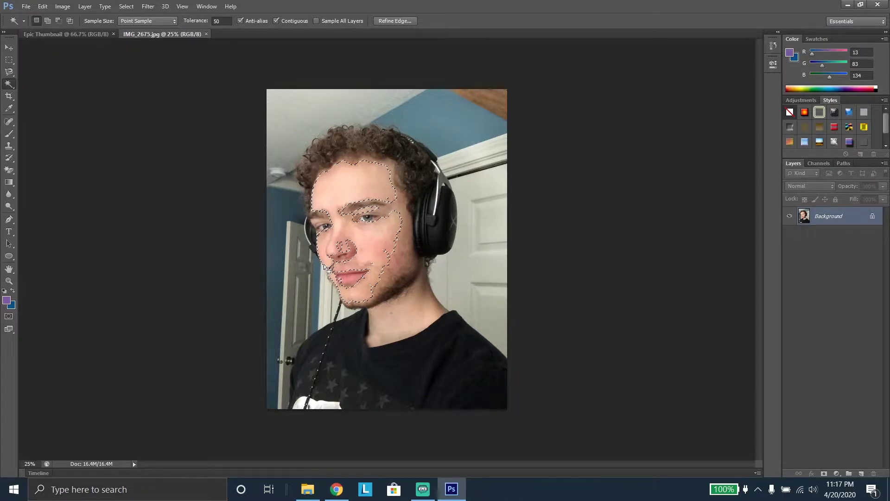
Step: Examine the outline of the face selection up close around the cheeks, nose and mouth
key(ctrl+plus)
key(ctrl+plus)
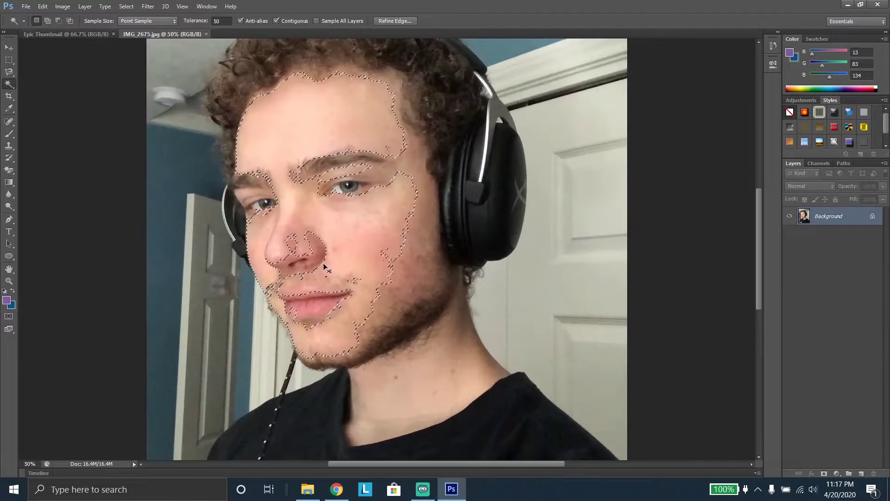
key(ctrl+plus)
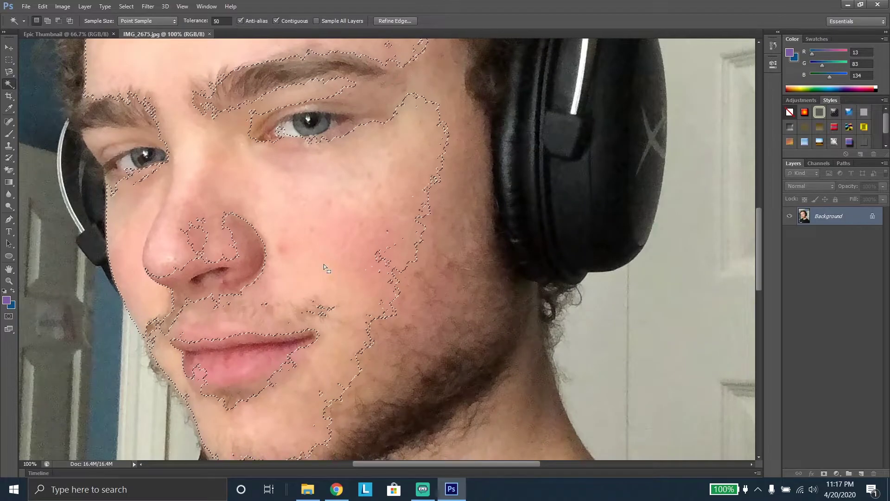
scroll(434, 404, down, 1)
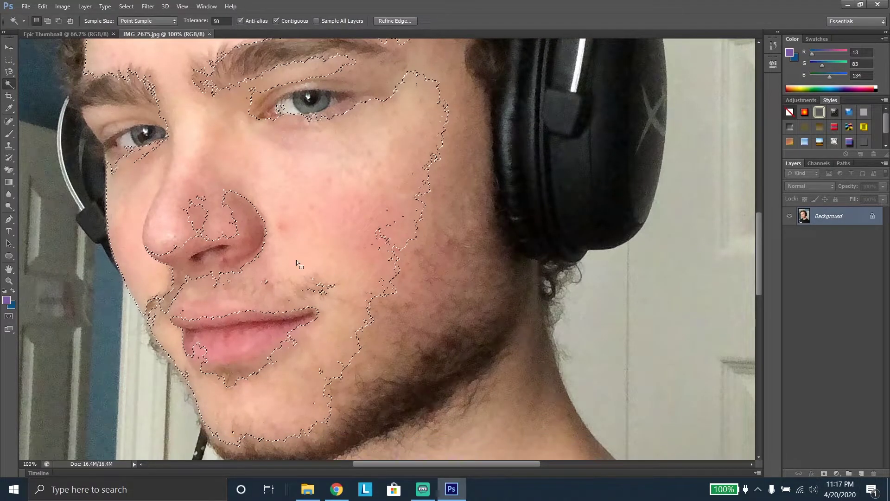
scroll(392, 271, up, 2)
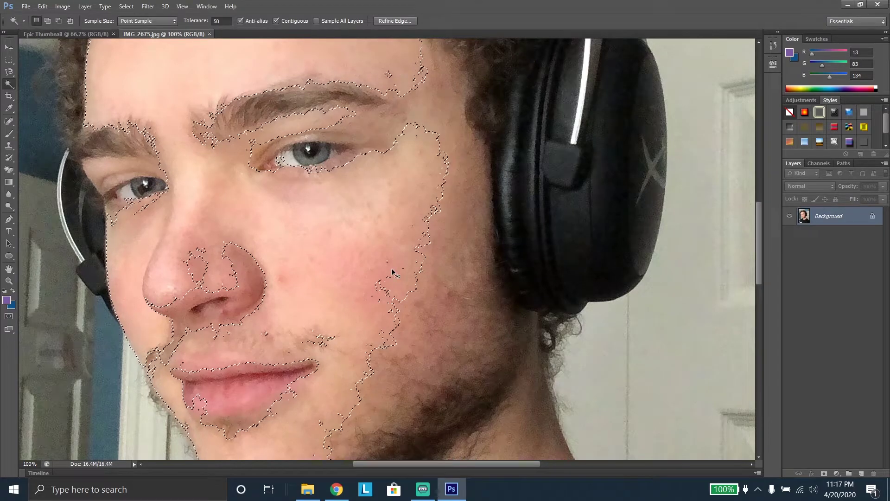
scroll(392, 272, down, 2)
scroll(392, 273, up, 2)
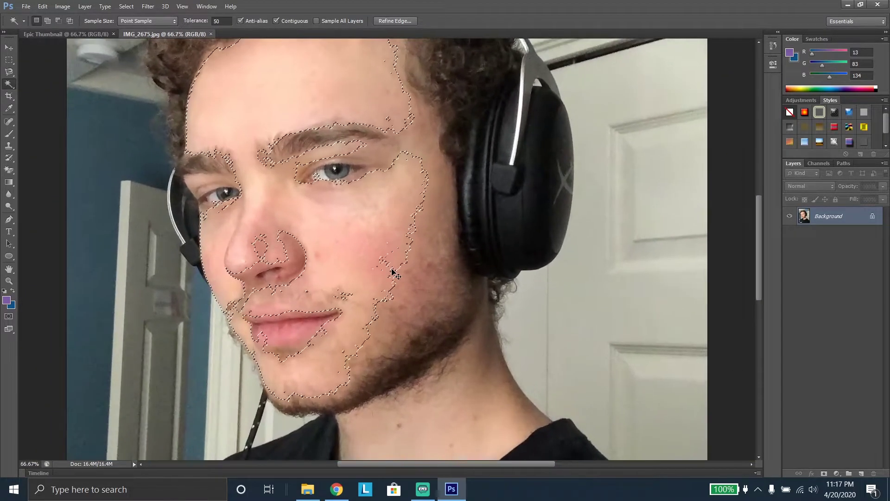
scroll(392, 273, down, 1)
scroll(392, 273, up, 2)
scroll(392, 272, down, 2)
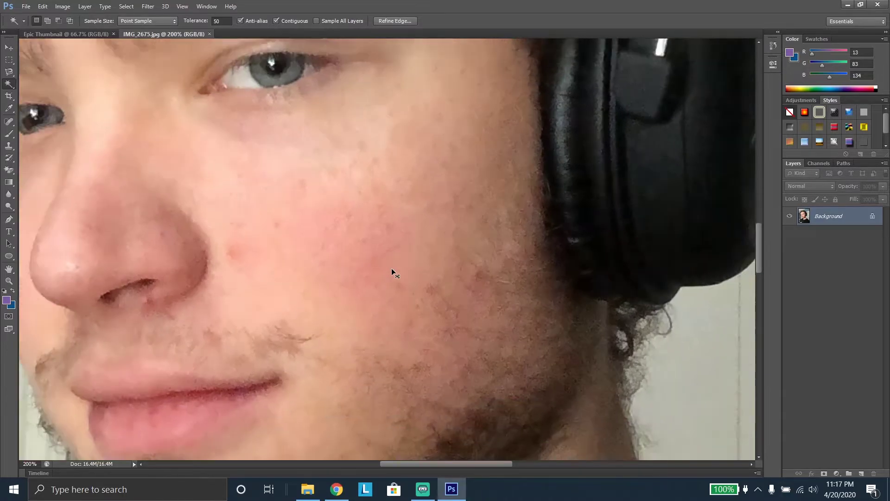
scroll(392, 268, down, 1)
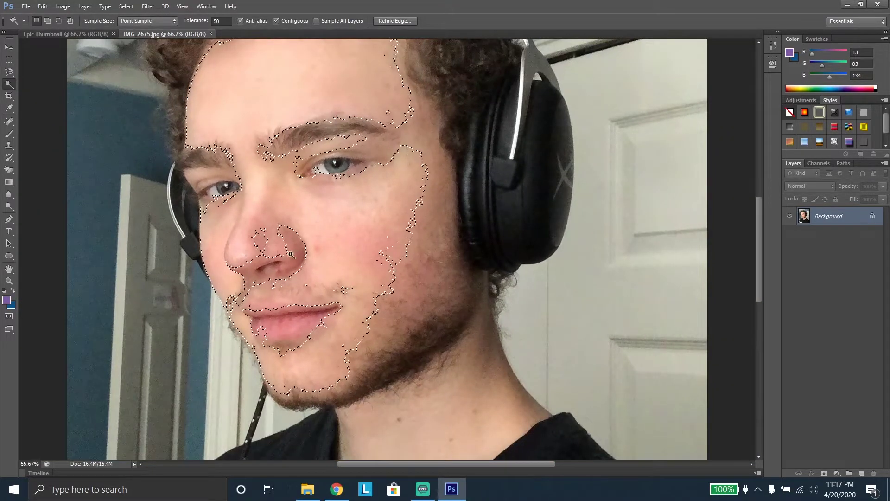
scroll(250, 198, down, 1)
Step: Try Magic Wand selections from the nose bridge and cheek, extend one across the face, and clear the selection
click(251, 199)
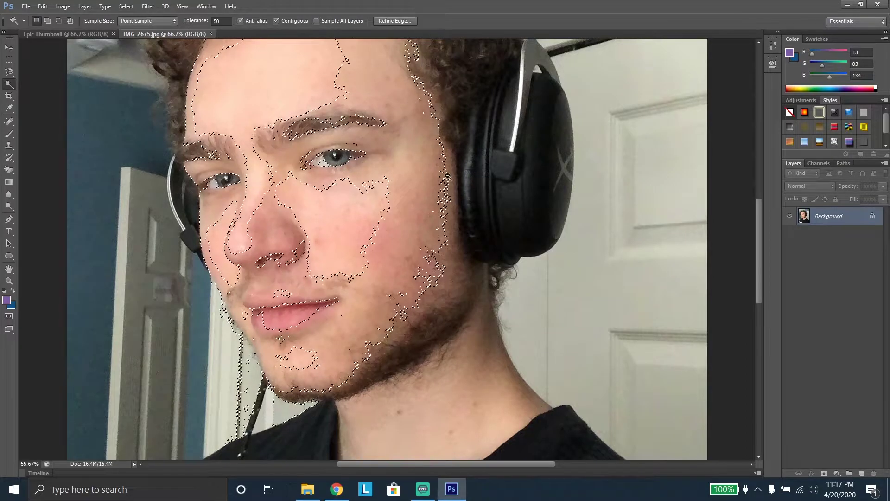
key(ctrl+d)
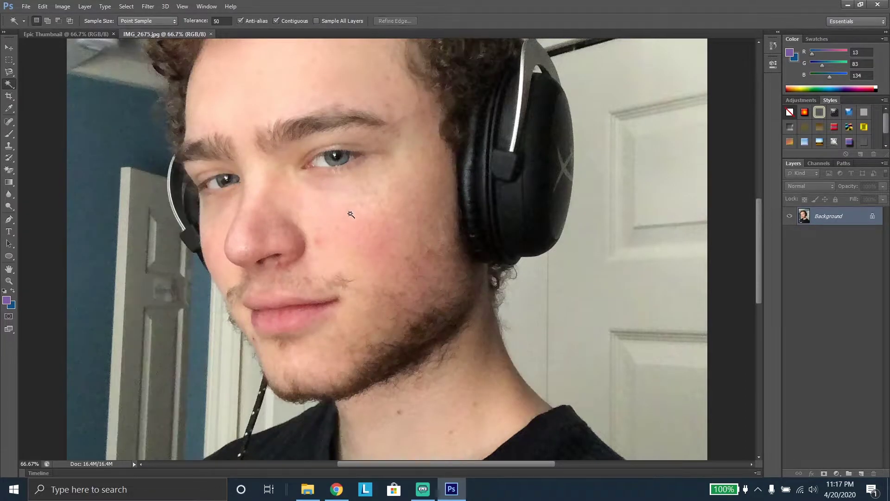
click(342, 218)
key(ctrl+d)
click(332, 210)
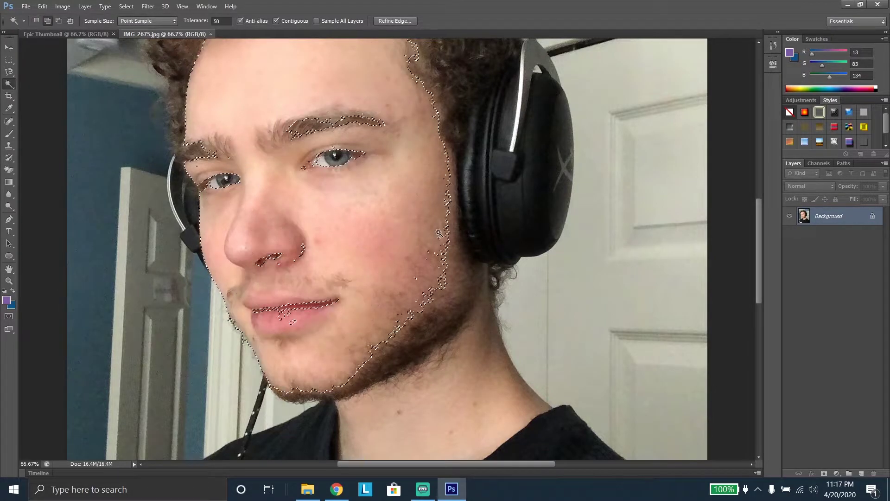
click(468, 323)
key(ctrl+d)
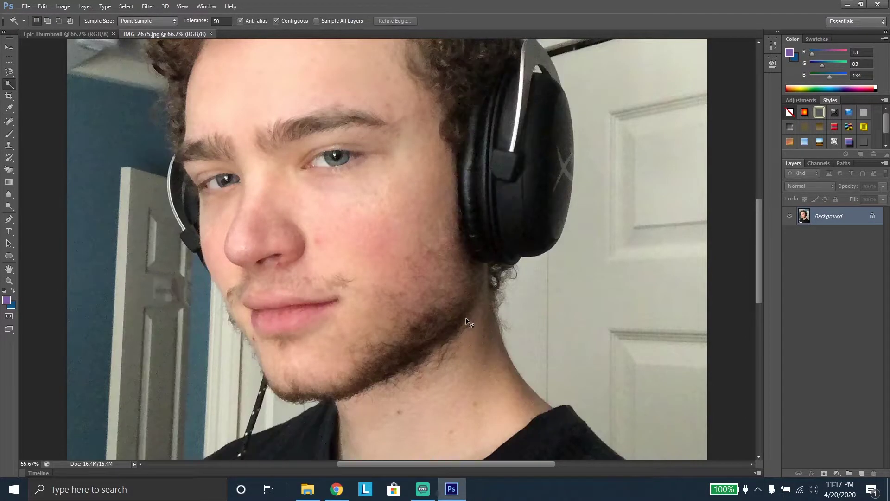
Step: Select the facial skin from the cheek and subtract the temple, forehead, cheek, chin and lip areas from the selection
click(344, 222)
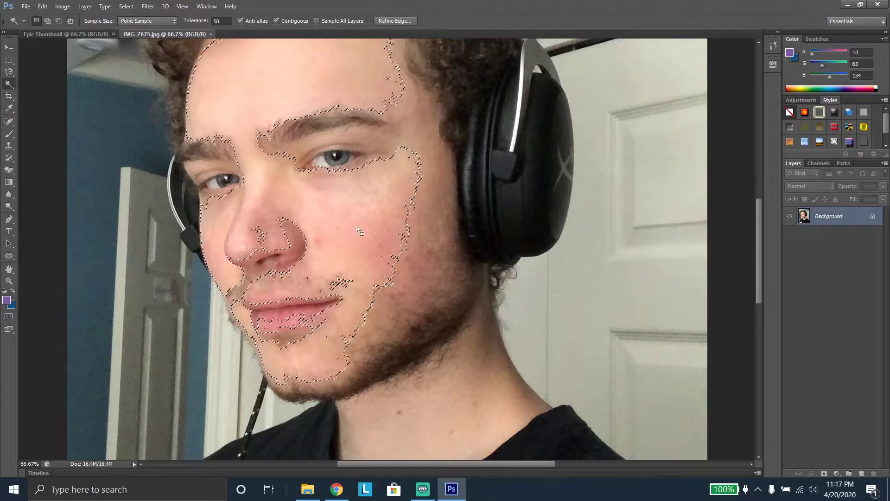
alt+click(437, 167)
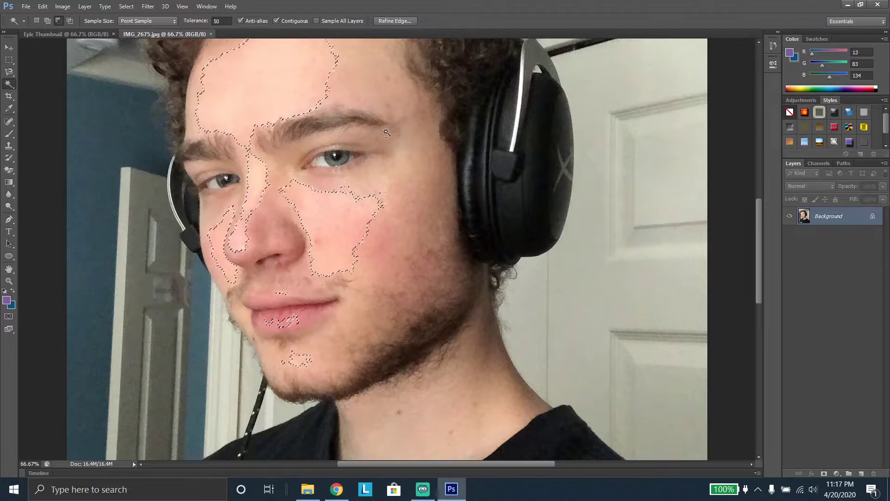
alt+click(297, 84)
alt+click(325, 213)
alt+click(299, 359)
alt+click(286, 325)
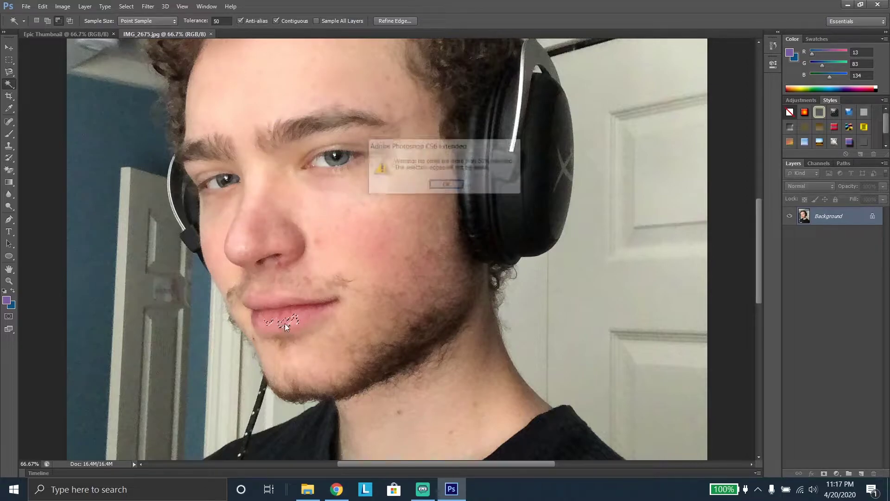
click(448, 186)
Step: Try reselecting the facial skin with the Magic Wand, subtracting the temple area and selecting from the cheek again, and clear the selection
click(356, 253)
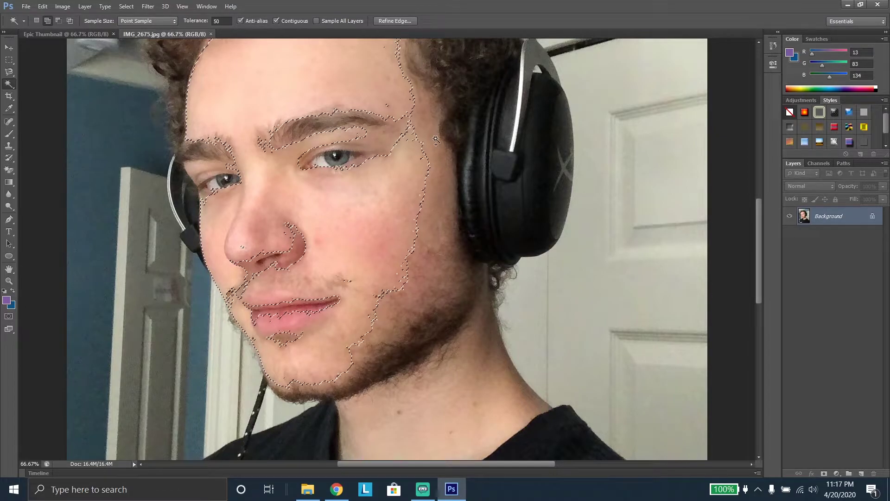
alt+click(409, 138)
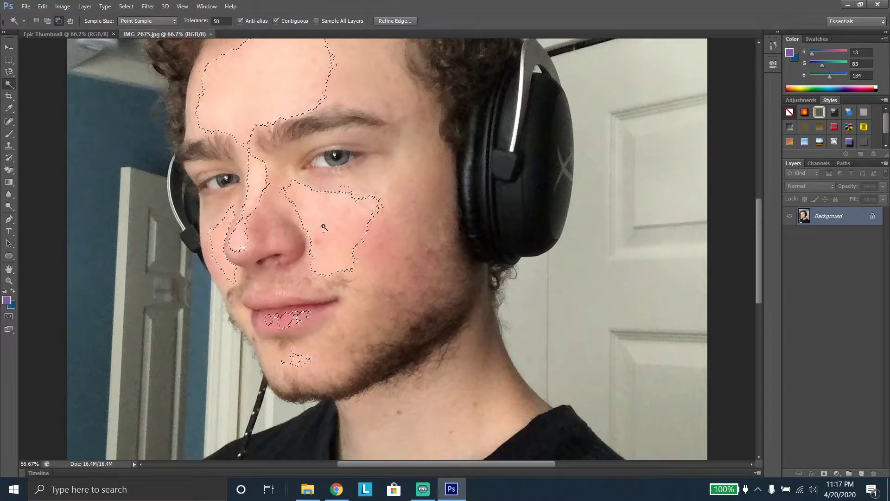
click(387, 190)
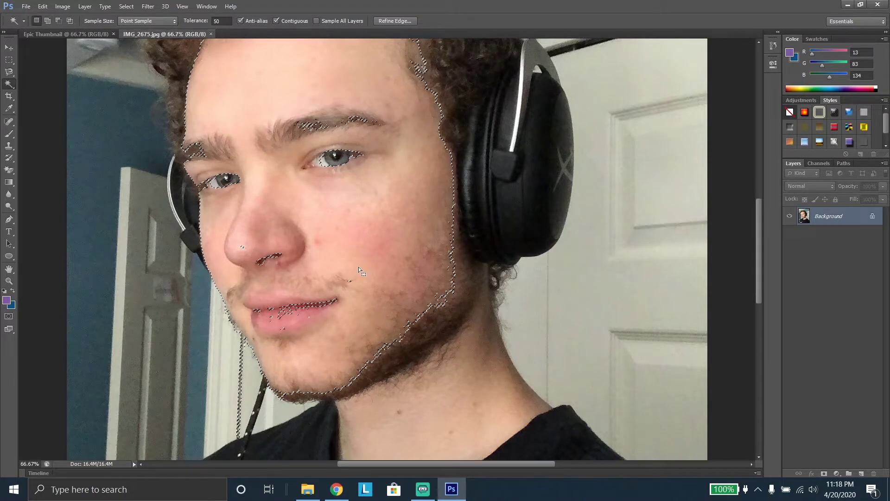
scroll(359, 271, up, 2)
scroll(359, 270, down, 8)
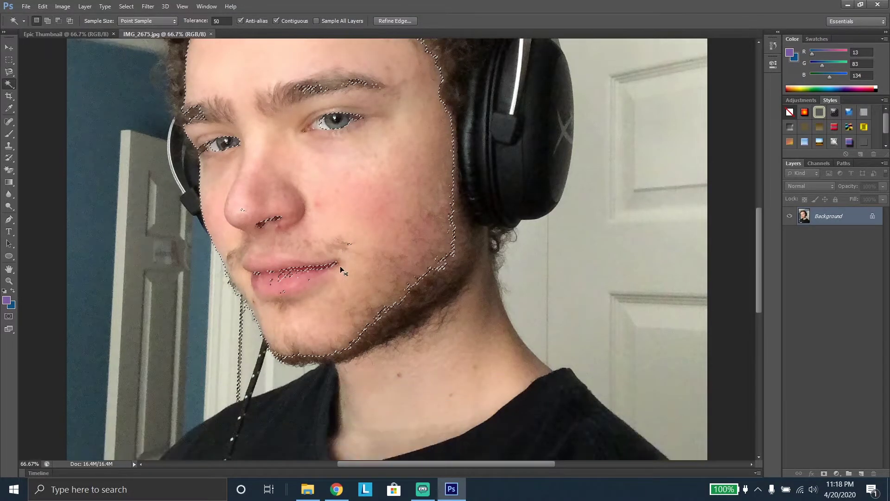
key(ctrl+d)
Step: Start a Pen tool shape path at the photo's lower edge and trace about 92 px up the left sleeve
scroll(271, 321, down, 8)
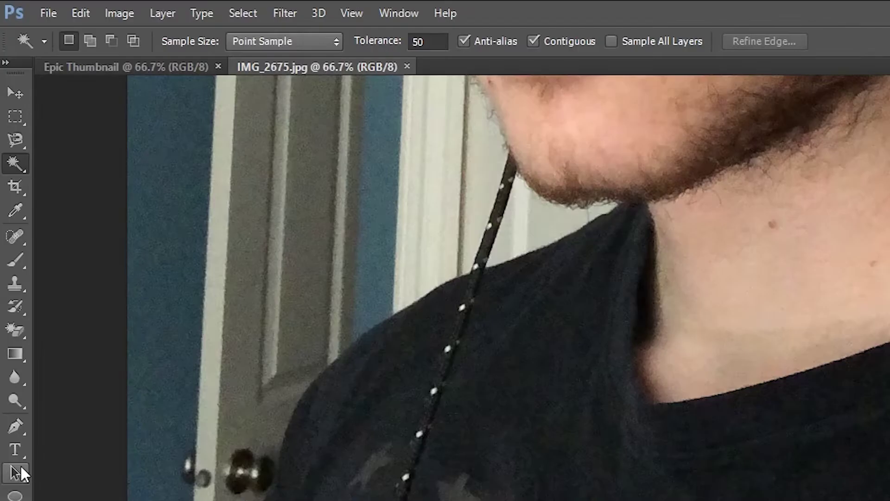
click(11, 217)
right_click(18, 422)
click(84, 424)
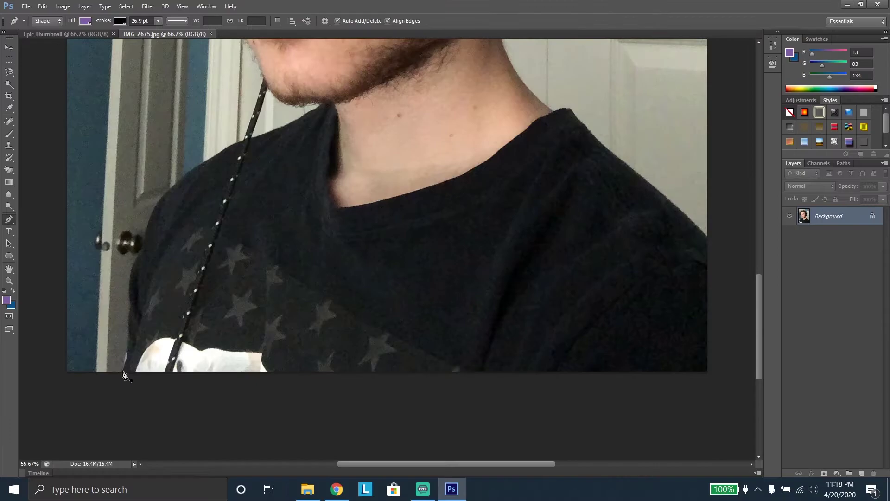
scroll(122, 371, up, 3)
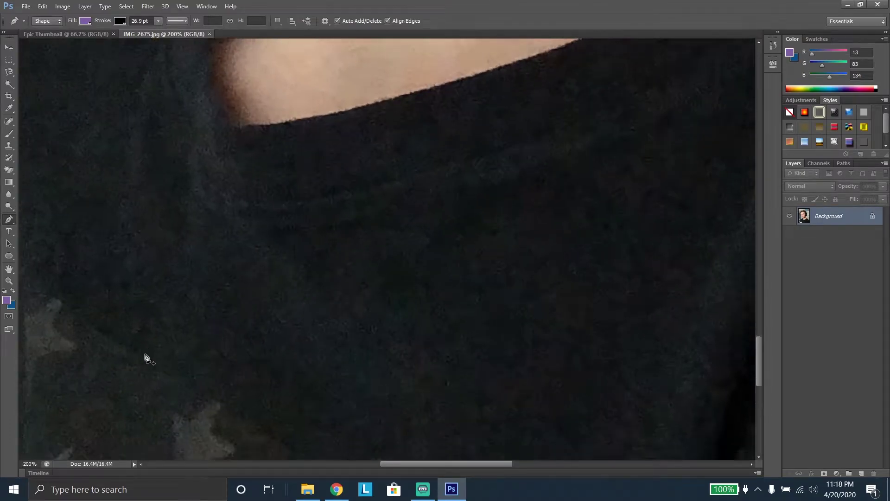
scroll(247, 379, down, 2)
drag(434, 463, 346, 460)
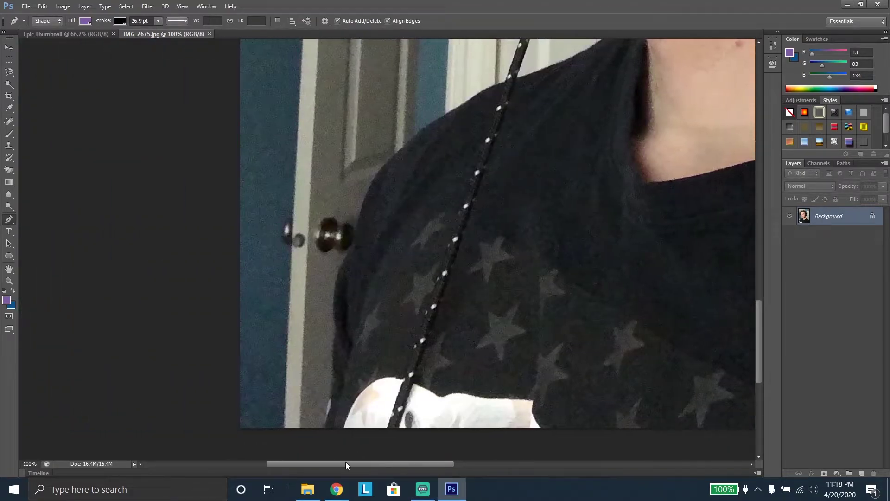
click(323, 429)
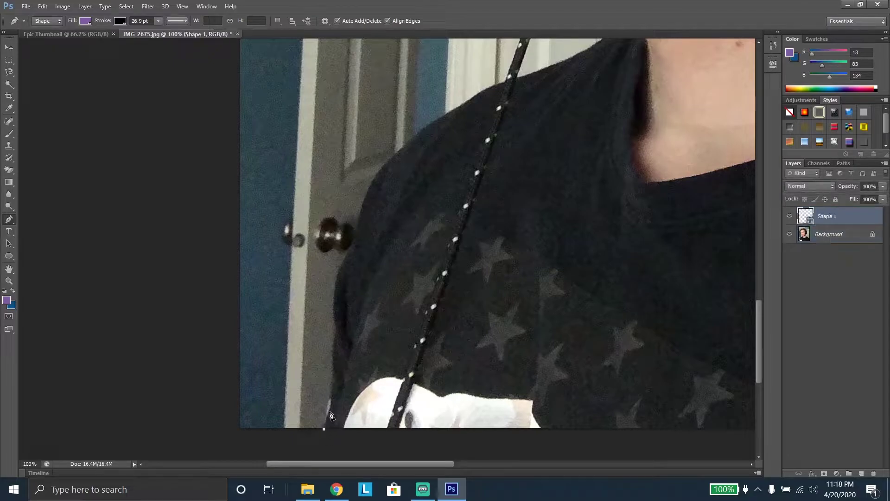
drag(329, 410, 332, 401)
click(330, 386)
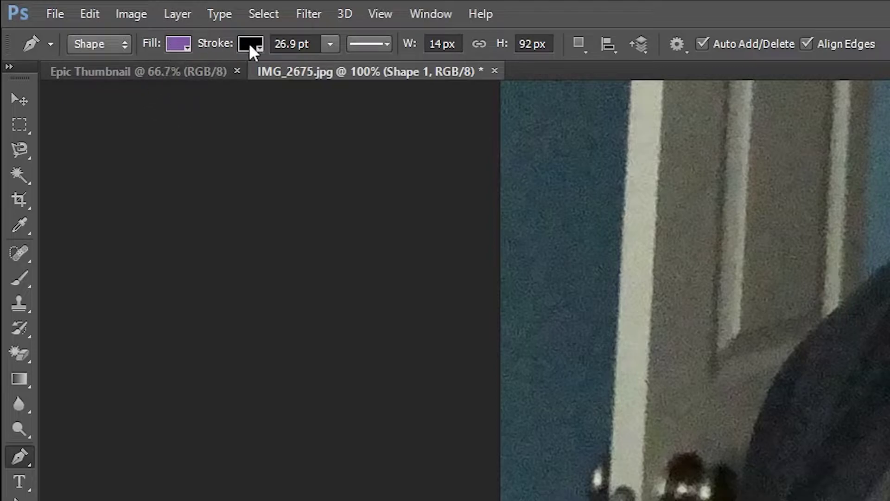
Step: Set both the fill and the stroke of the pen shape to no color
click(182, 44)
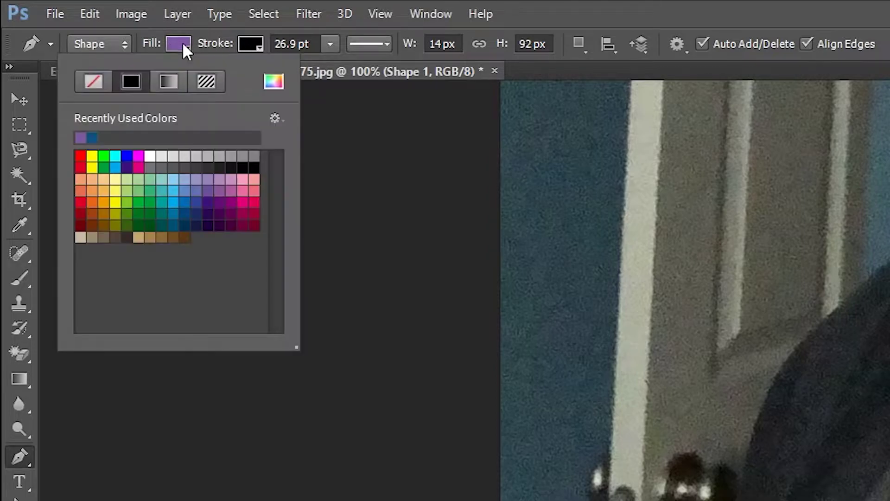
click(92, 81)
click(242, 42)
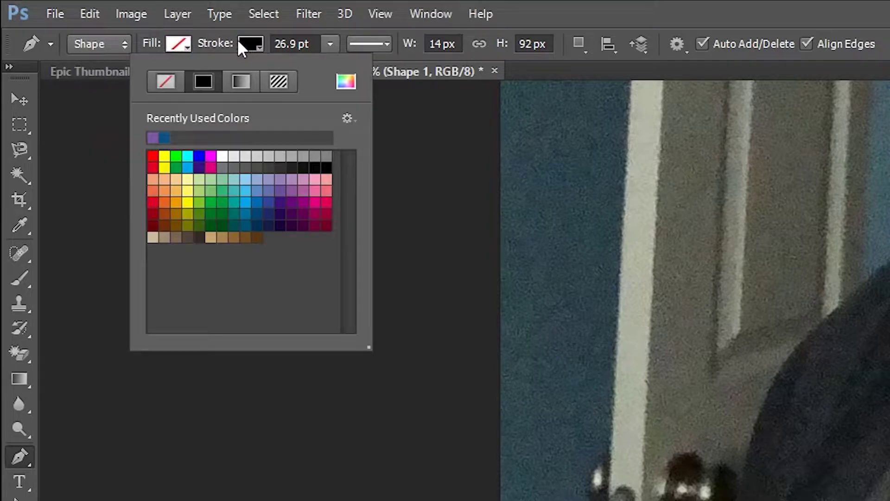
click(165, 82)
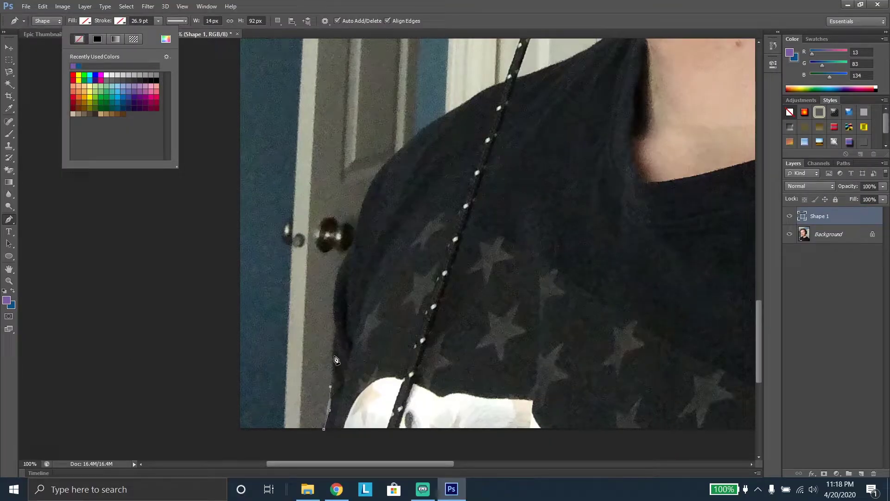
Step: Continue the pen path with curved anchors up the left sleeve and around the curve of the shoulder
click(334, 351)
drag(335, 316, 335, 310)
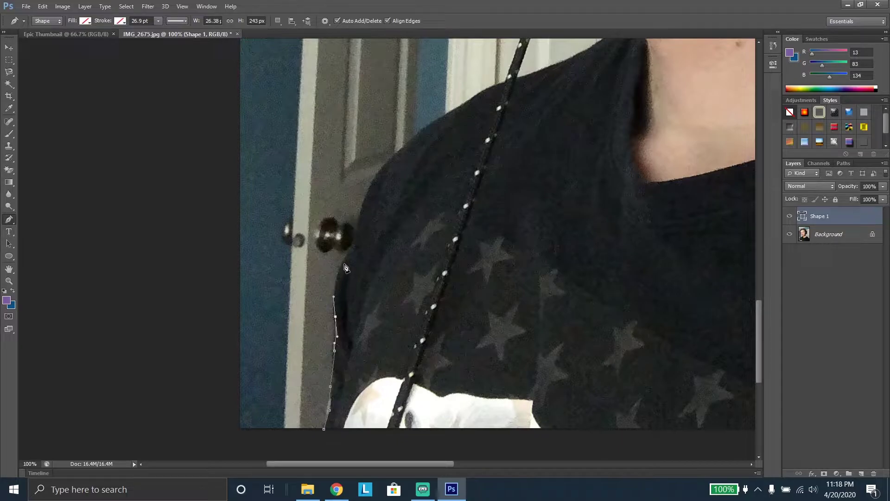
drag(351, 251, 371, 235)
drag(368, 191, 373, 187)
drag(424, 131, 442, 117)
Step: Extend the path along the top of the left shoulder, past the headphone cable, to just below the chin
scroll(461, 186, down, 2)
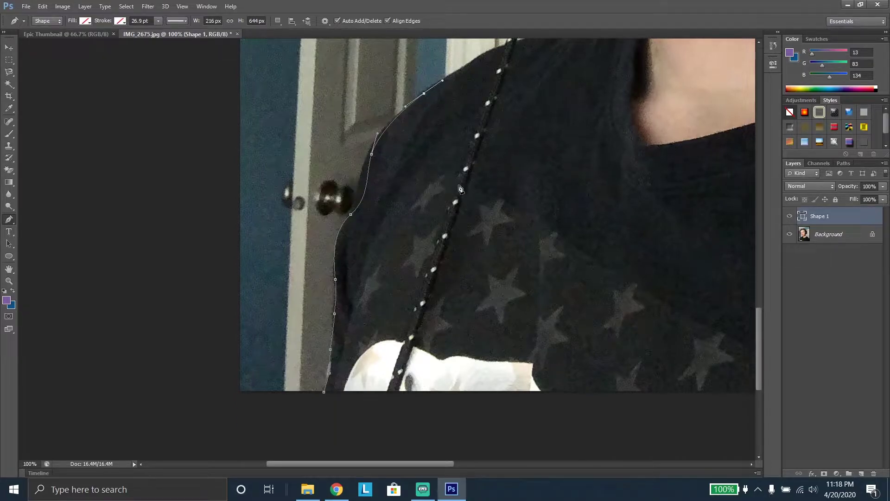
drag(430, 463, 463, 461)
scroll(491, 354, up, 5)
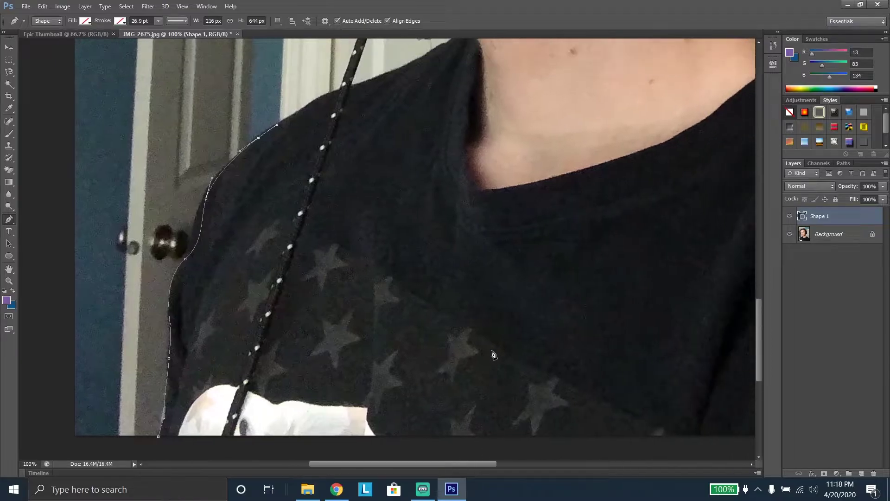
scroll(760, 305, up, 5)
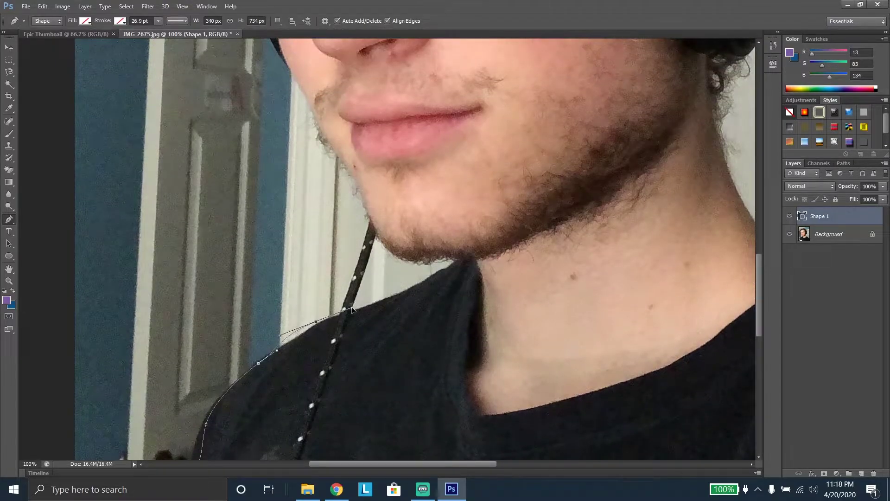
click(431, 260)
Step: Trace the path from the chin up the left edge of the face to the headphones
scroll(431, 260, up, 5)
click(361, 369)
click(355, 353)
click(323, 308)
click(278, 232)
Step: Carry the path around the left headphone bracket and up along the side of the hair
scroll(278, 232, up, 2)
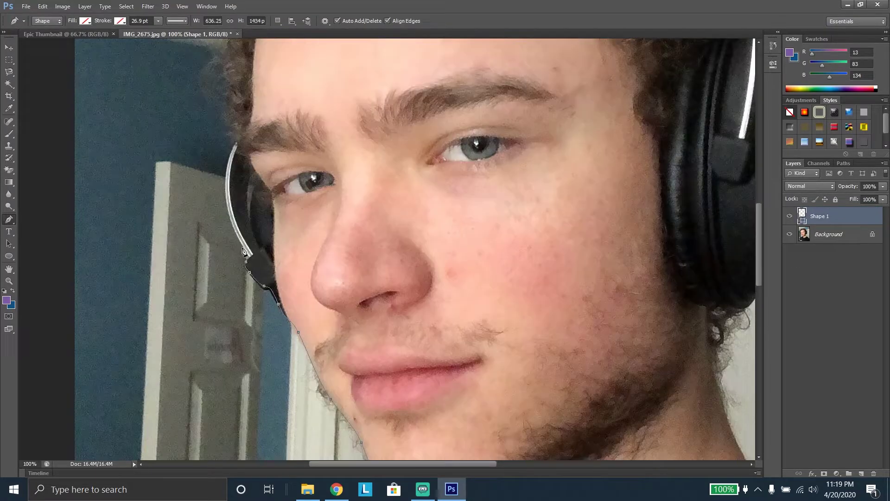
click(245, 264)
click(229, 211)
scroll(229, 211, up, 4)
click(227, 239)
click(216, 163)
Step: Trace the path over the curly hair across the top of the head
scroll(204, 139, up, 3)
click(417, 60)
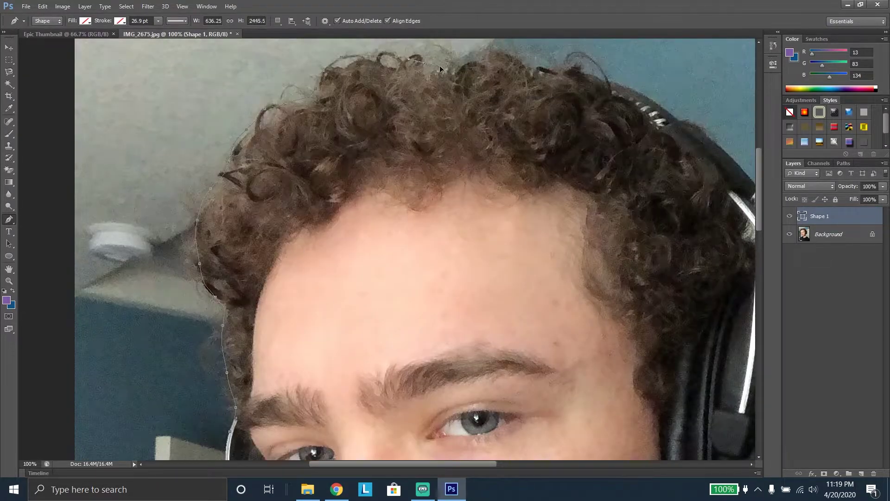
click(441, 68)
click(580, 72)
Step: Continue the path down the headband and onto the outer edge of the right ear cup
scroll(580, 72, right, 5)
click(437, 163)
click(505, 271)
scroll(510, 259, down, 3)
click(520, 185)
click(535, 234)
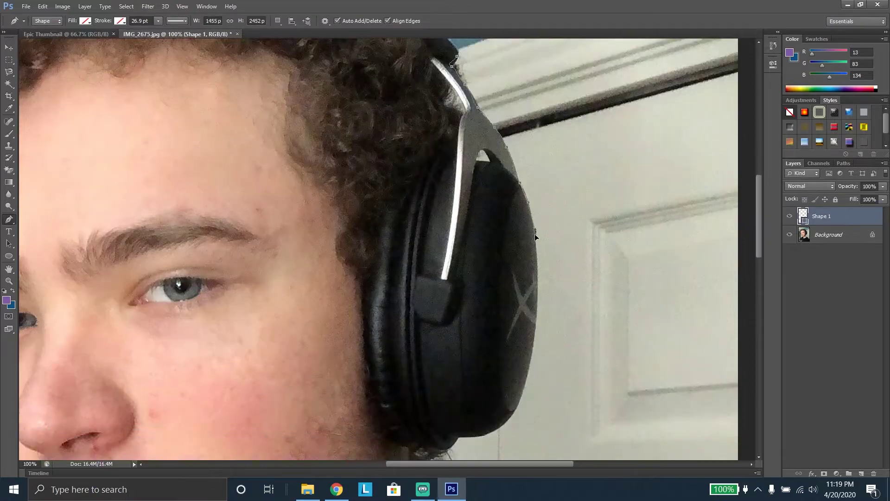
Step: Trace the path around the lower part of the right ear cup and back in to the neck
scroll(535, 234, down, 2)
click(536, 180)
click(535, 227)
click(535, 239)
click(428, 355)
click(410, 386)
Step: Trace the path down the right side of the neck and along the right shoulder to the photo's edge
scroll(445, 343, down, 3)
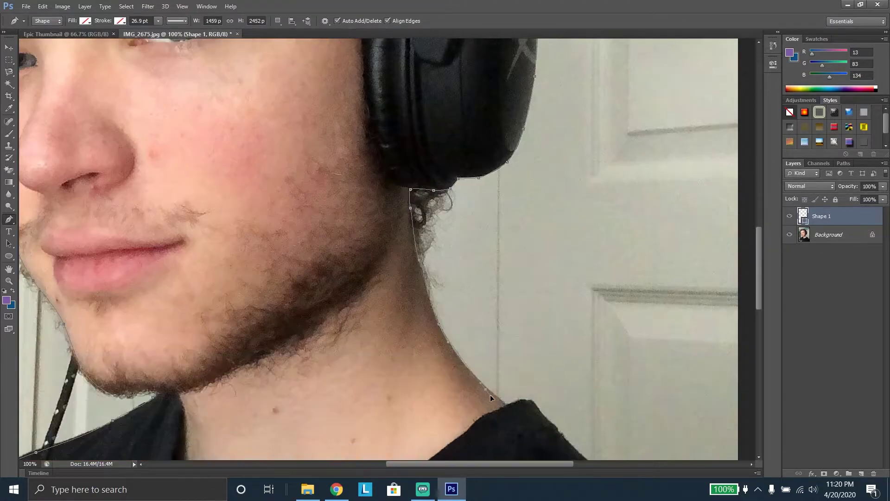
click(519, 402)
click(546, 425)
scroll(547, 425, down, 2)
click(577, 373)
scroll(577, 373, right, 1)
click(693, 389)
Step: Run the path outside the photo, around its lower right corner and back beneath the shirt
scroll(690, 324, down, 2)
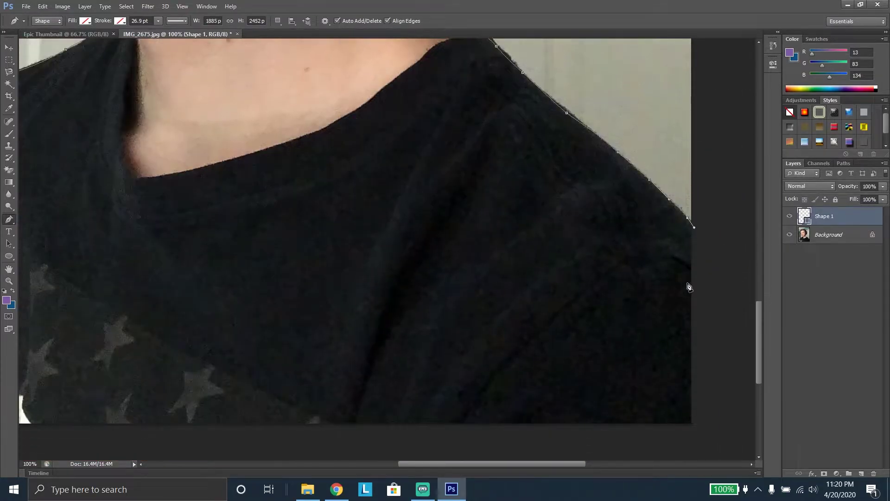
click(709, 258)
click(715, 297)
scroll(715, 297, down, 1)
drag(694, 389, 664, 401)
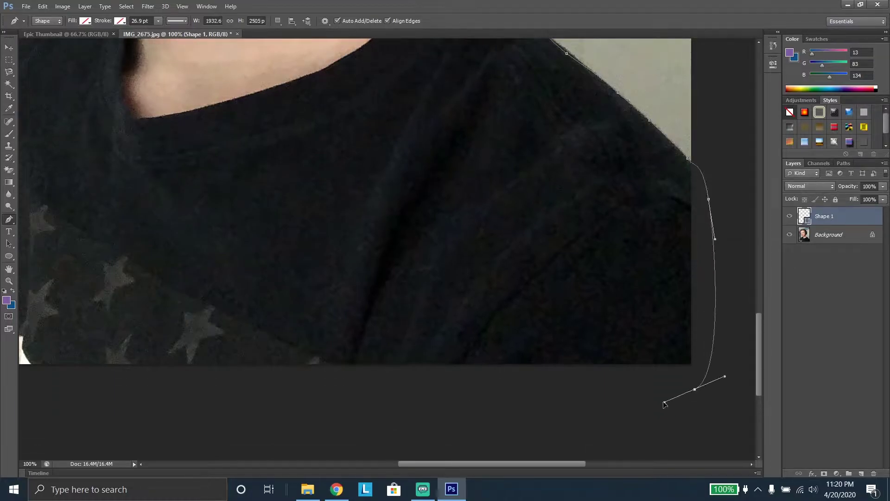
click(456, 407)
click(395, 411)
Step: Continue the path below the photo's lower edge and close it at the starting anchor by the left sleeve
scroll(395, 410, up, 1)
scroll(389, 422, left, 2)
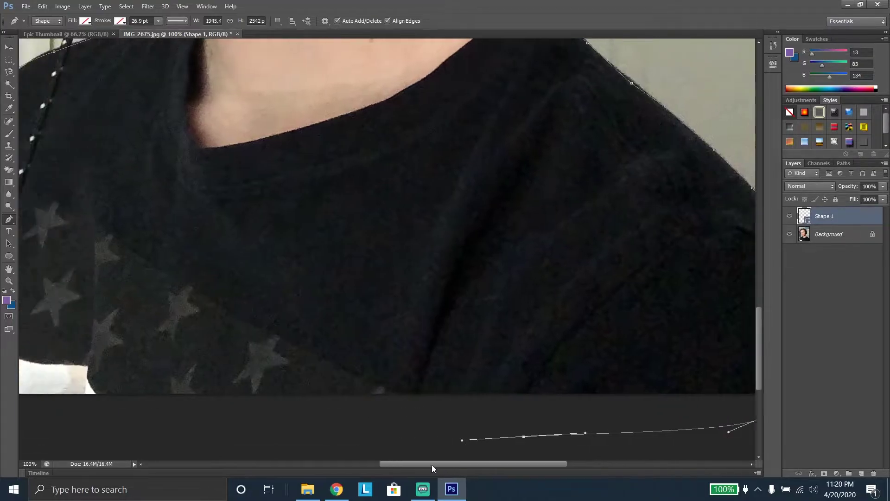
click(380, 430)
drag(380, 430, 433, 429)
scroll(396, 468, down, 1)
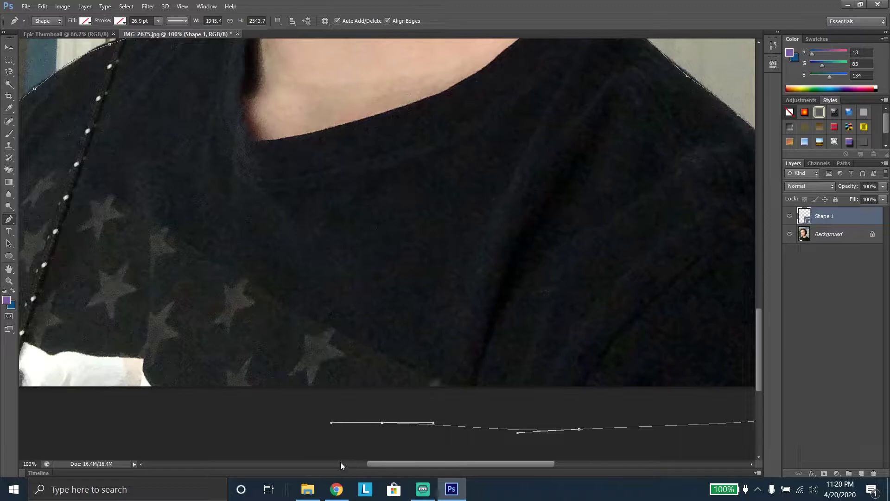
drag(378, 461, 324, 461)
drag(355, 423, 315, 420)
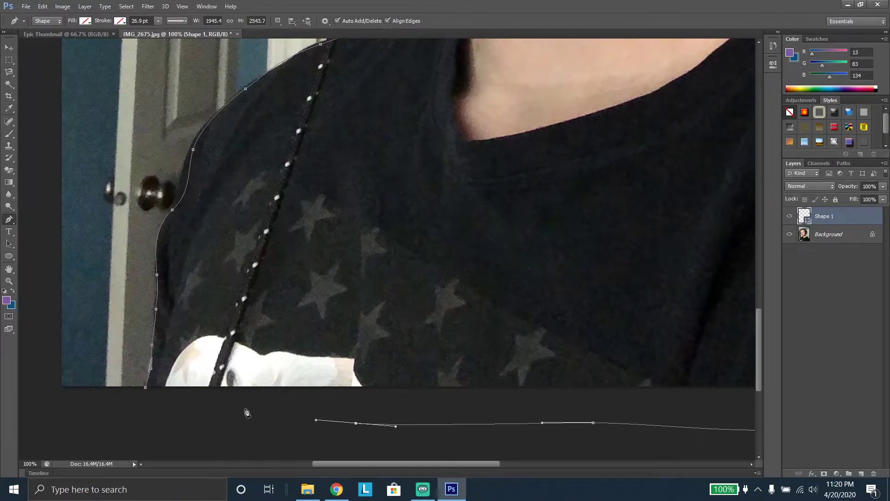
drag(183, 405, 164, 404)
click(146, 387)
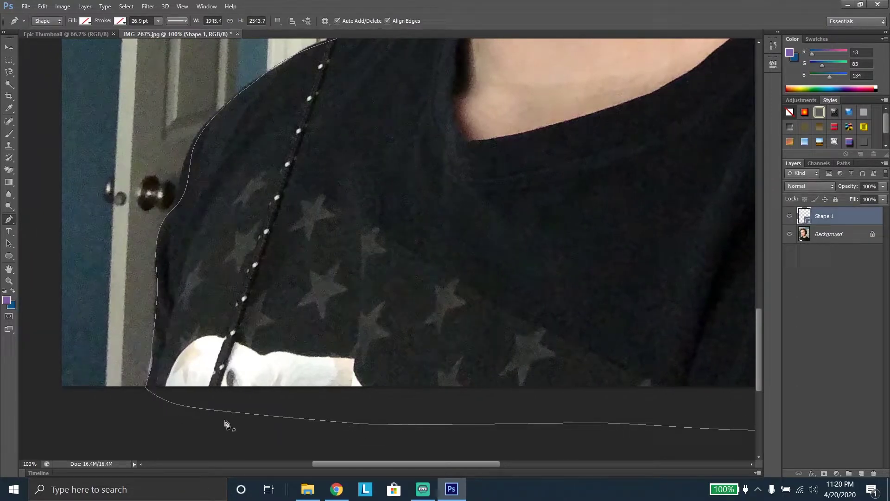
Step: Convert the closed path around the person into a new anti-aliased selection
scroll(407, 278, up, 5)
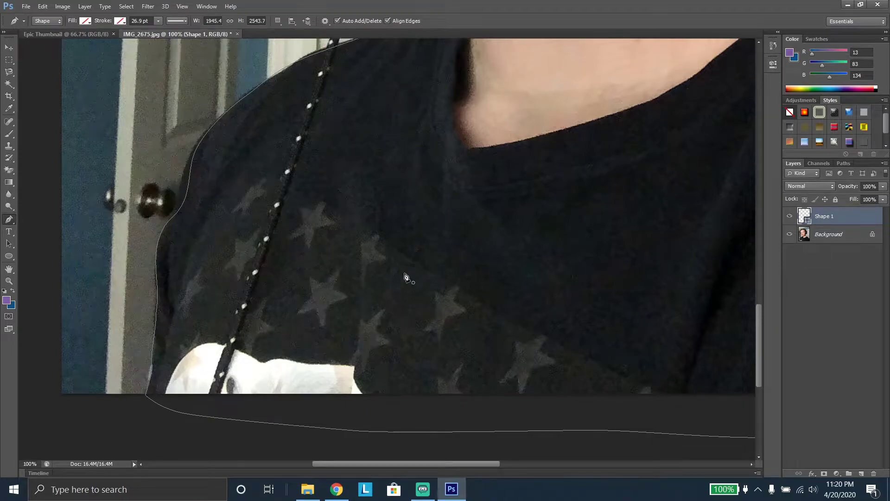
scroll(427, 174, up, 3)
alt+scroll(510, 153, down, 3)
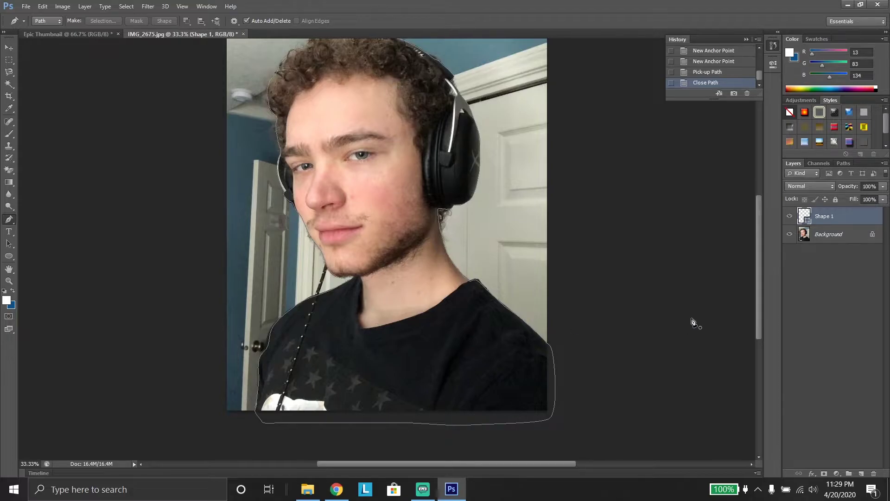
right_click(381, 195)
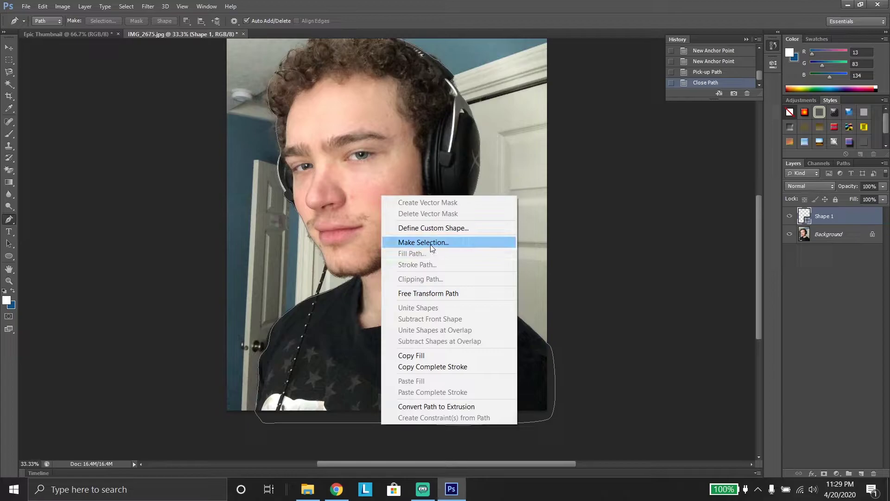
click(430, 243)
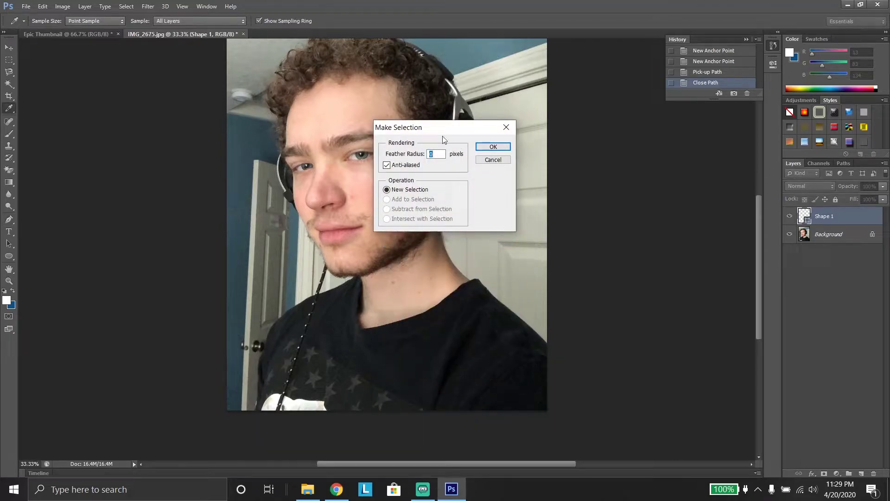
click(493, 147)
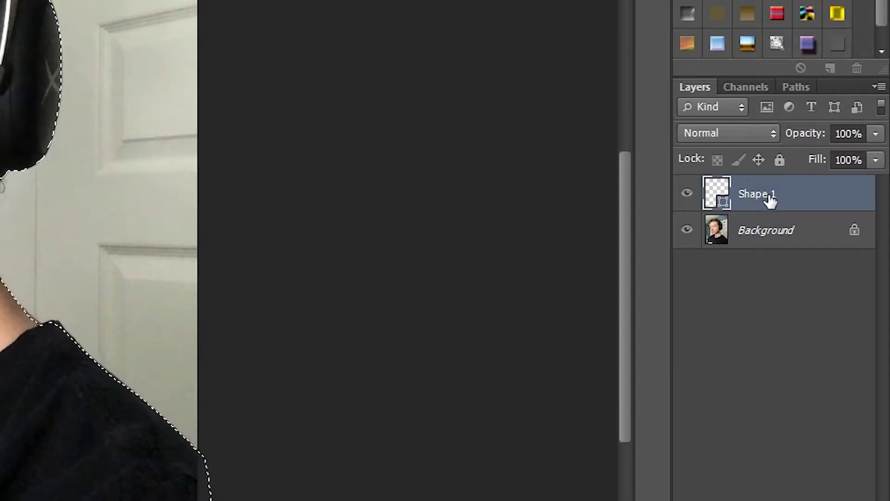
Step: Merge the Shape 1 layer down into the Background and keep the Pen tool in Path mode
right_click(828, 219)
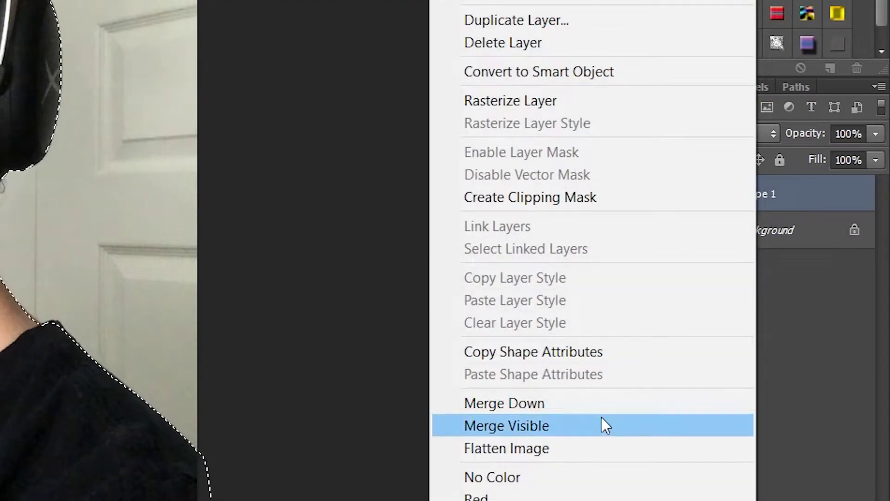
click(532, 407)
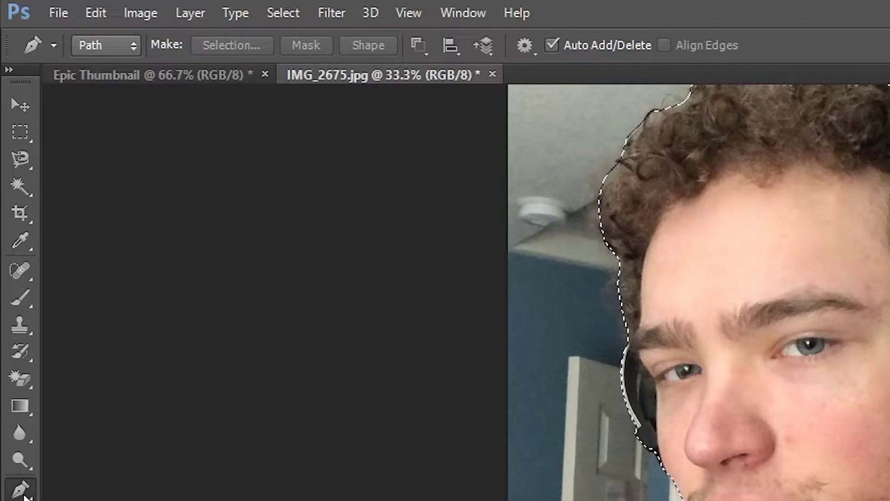
click(113, 45)
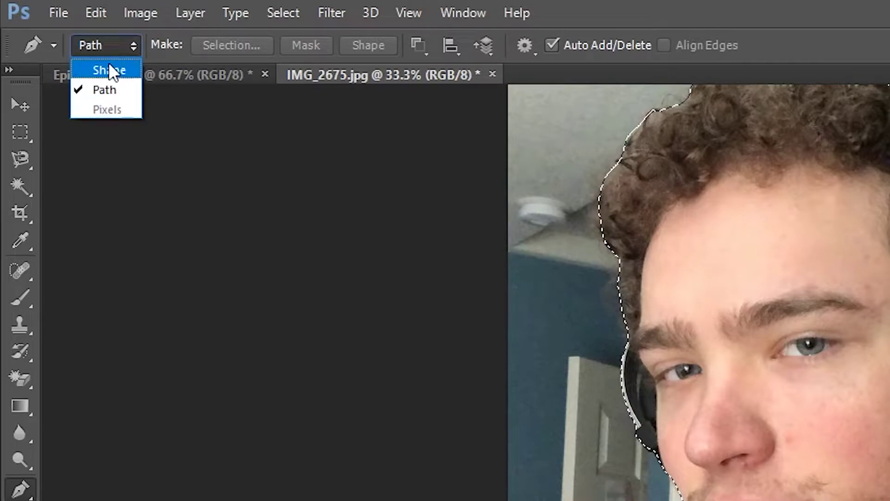
click(122, 88)
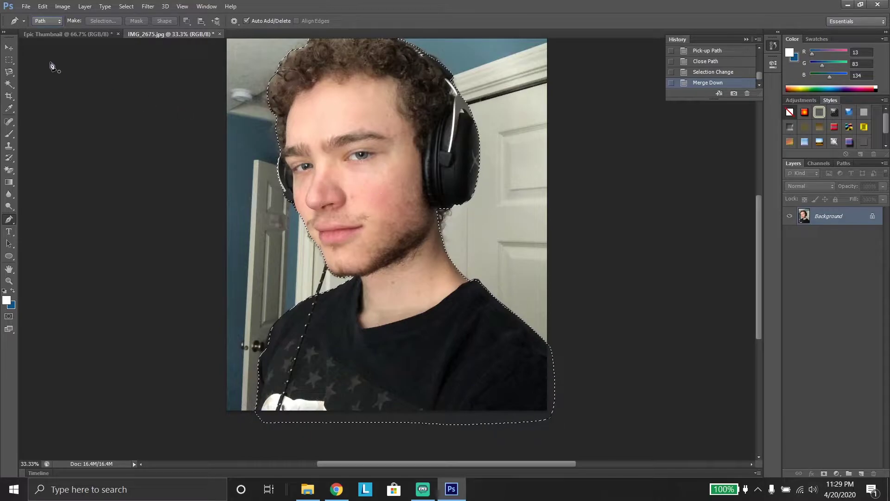
Step: Paste the cut-out person into the Epic Thumbnail document and shift the new layer down and to the right
click(63, 35)
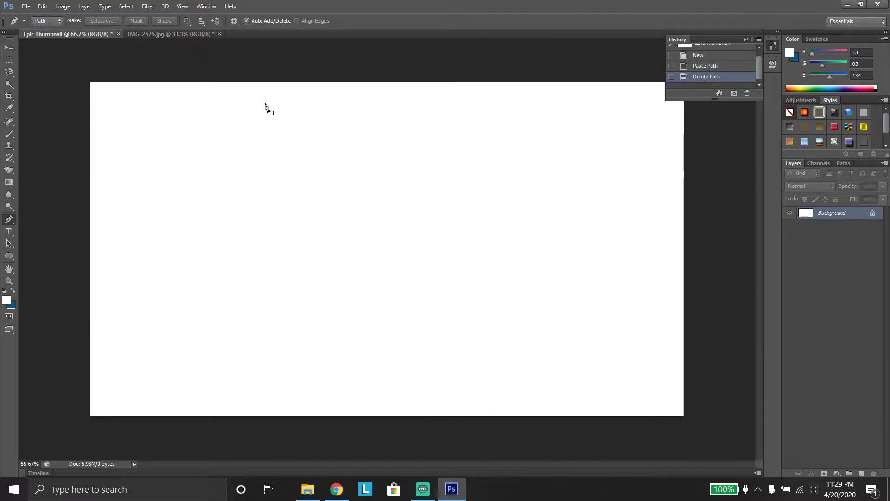
key(ctrl+v)
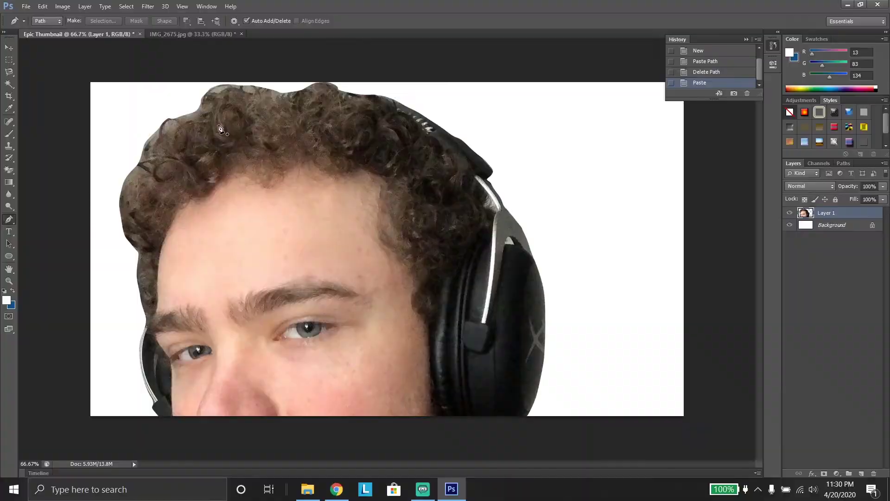
click(11, 47)
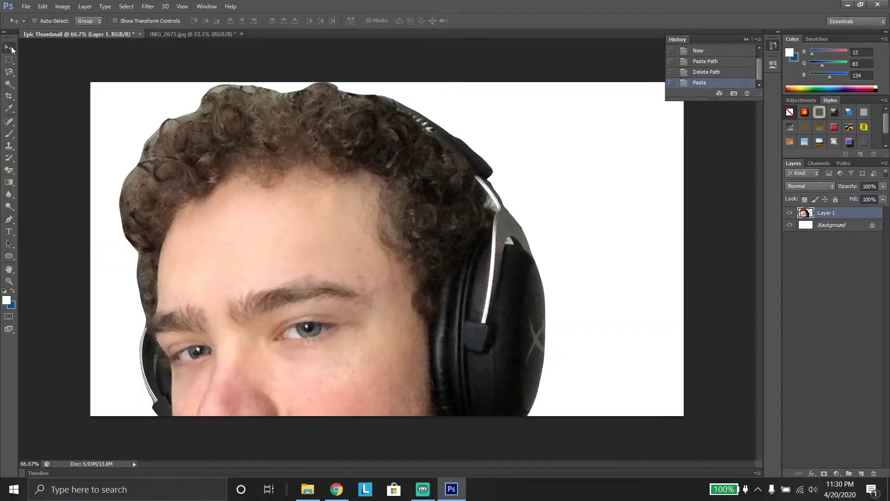
drag(252, 220, 295, 330)
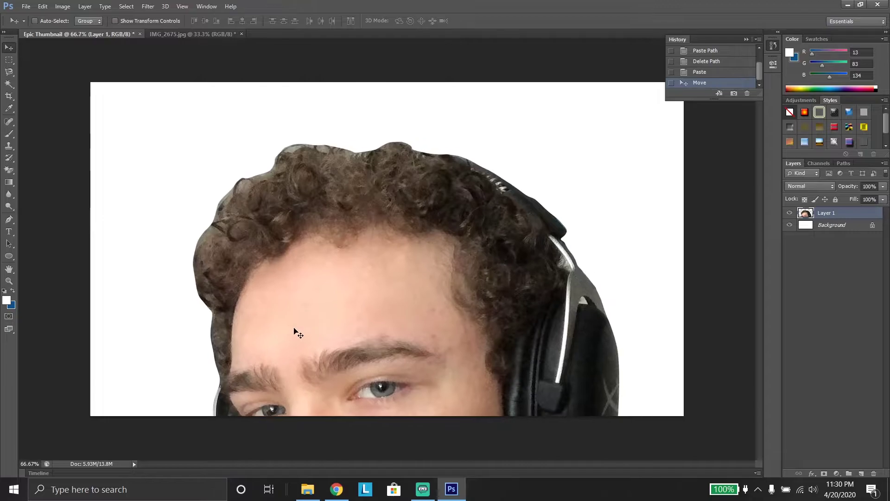
Step: Scale the pasted person proportionally to about 45% and place it at the right side of the canvas
key(ctrl+t)
mouse_move(404, 326)
mouse_down()
mouse_move(366, 238)
mouse_move(398, 313)
mouse_up()
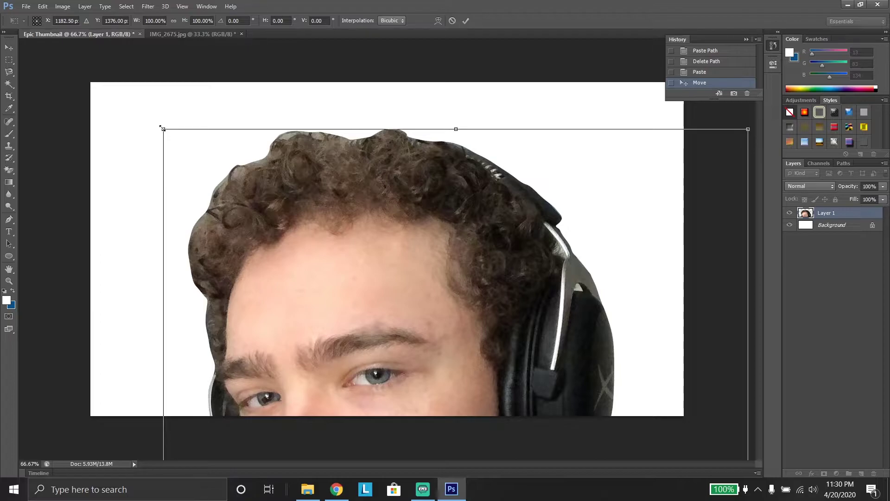
drag(162, 128, 391, 292)
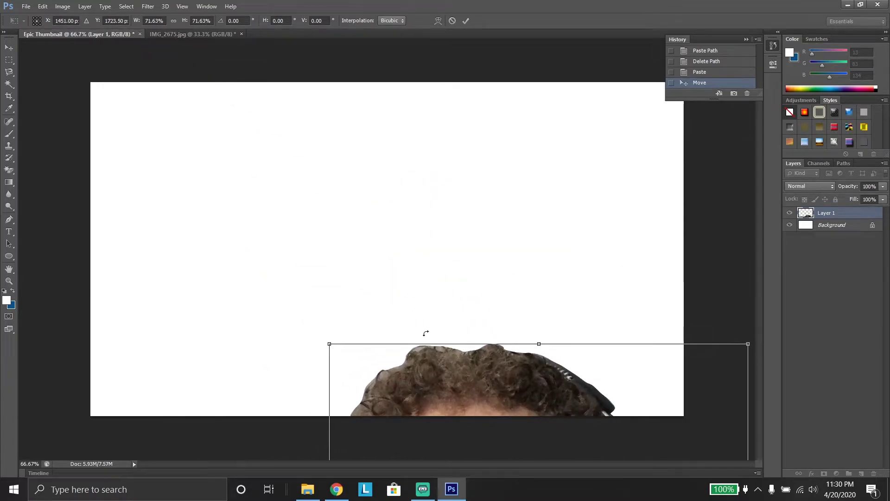
drag(425, 333, 470, 185)
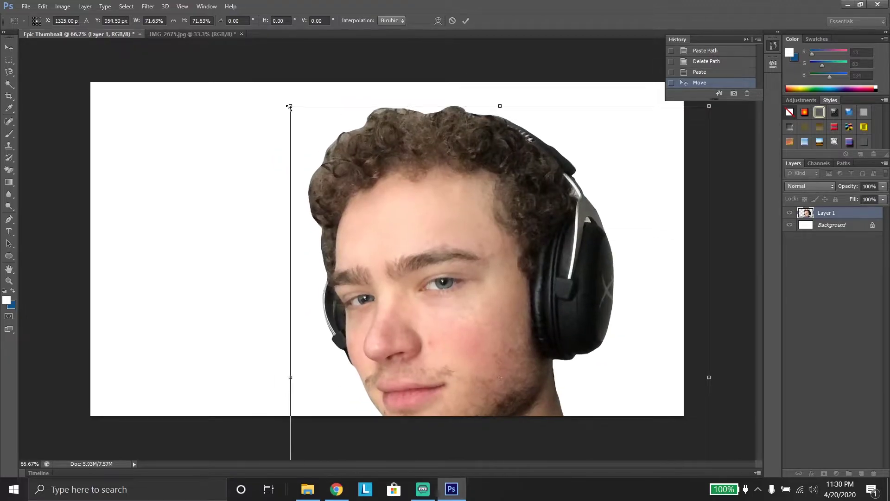
drag(289, 106, 552, 151)
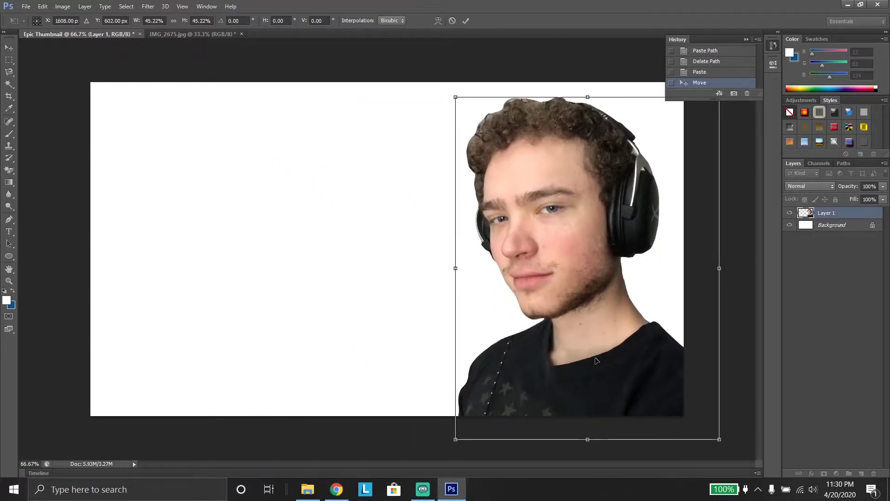
key(Return)
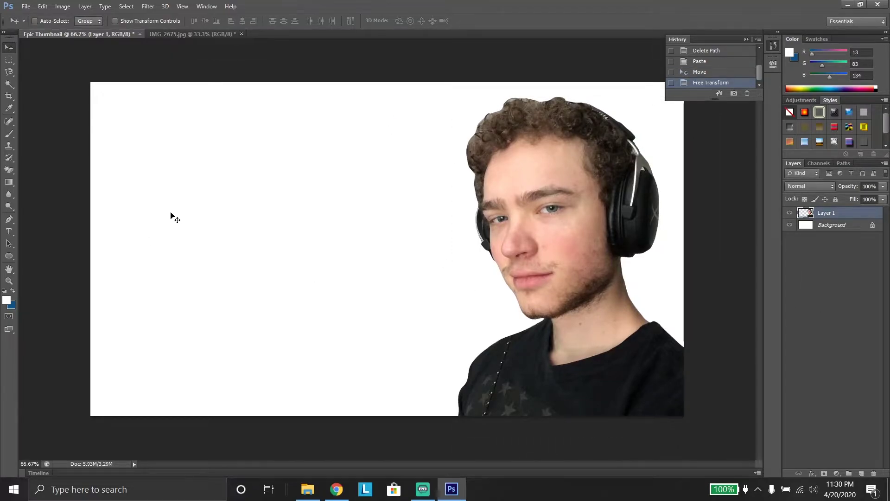
Step: Switch to Chrome and search Google Images for "dope backgrounds"
key(alt+Tab)
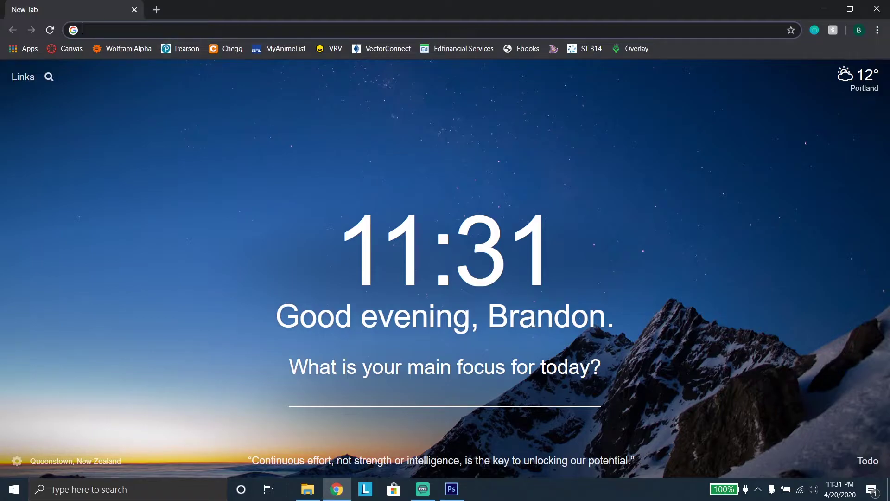
text(dope )
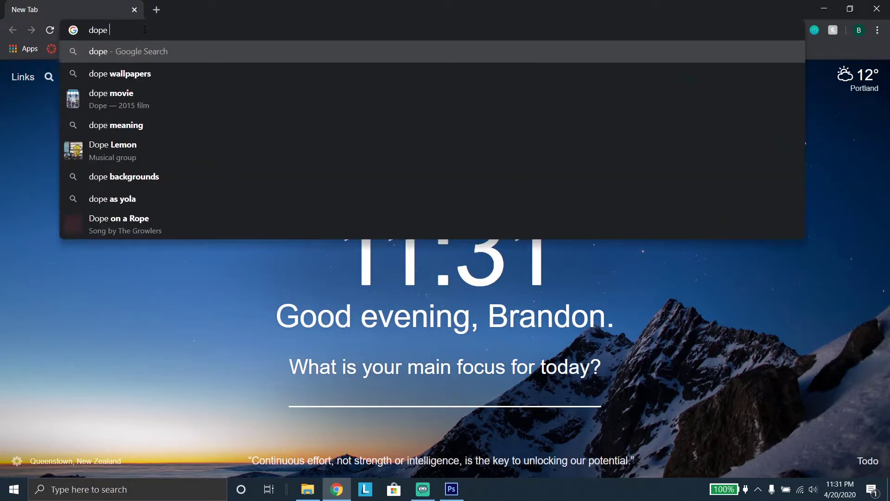
text(backgrou)
key(Return)
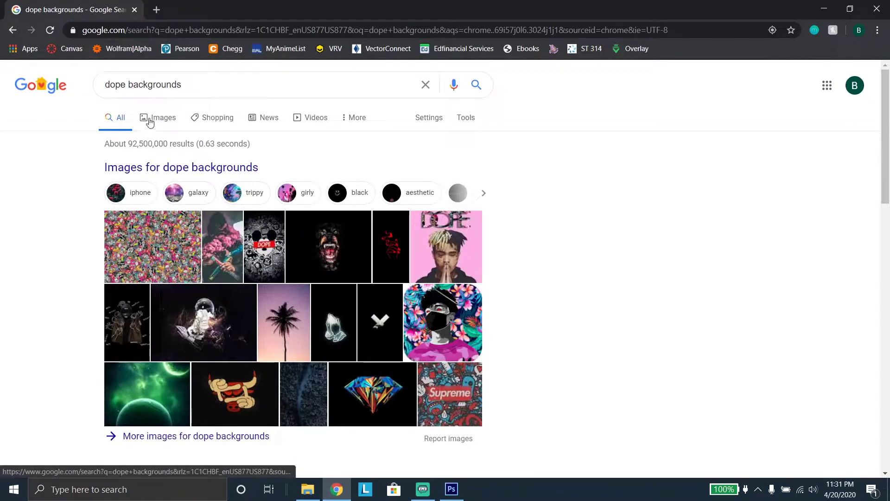
click(151, 124)
Step: Find the orange and purple light-burst wallpaper from lefthudson.com in the results and start saving its image
scroll(533, 334, down, 10)
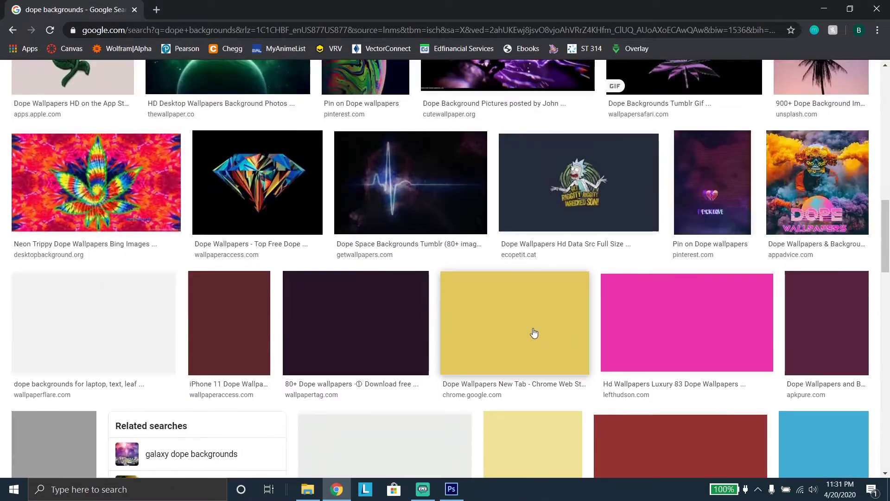
scroll(407, 273, down, 8)
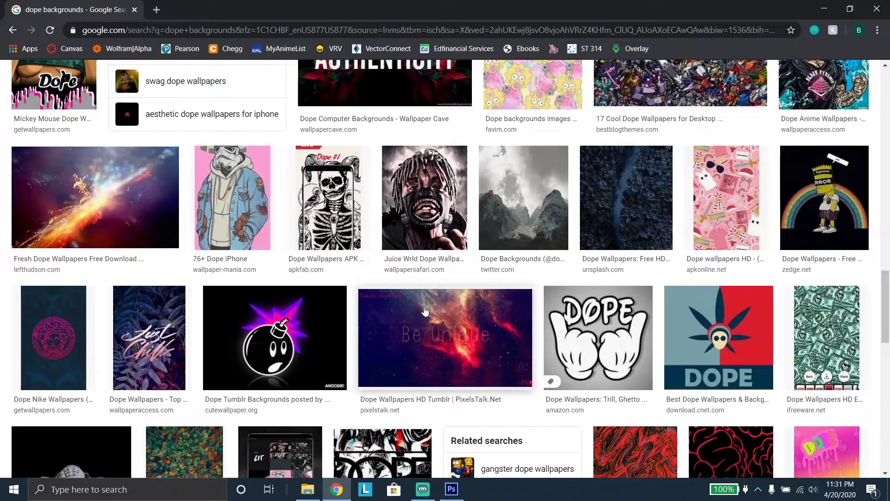
click(100, 199)
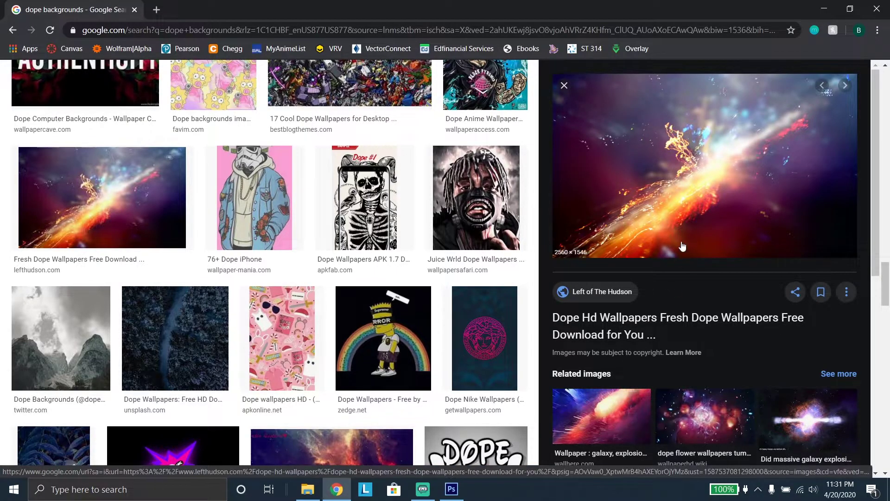
right_click(645, 200)
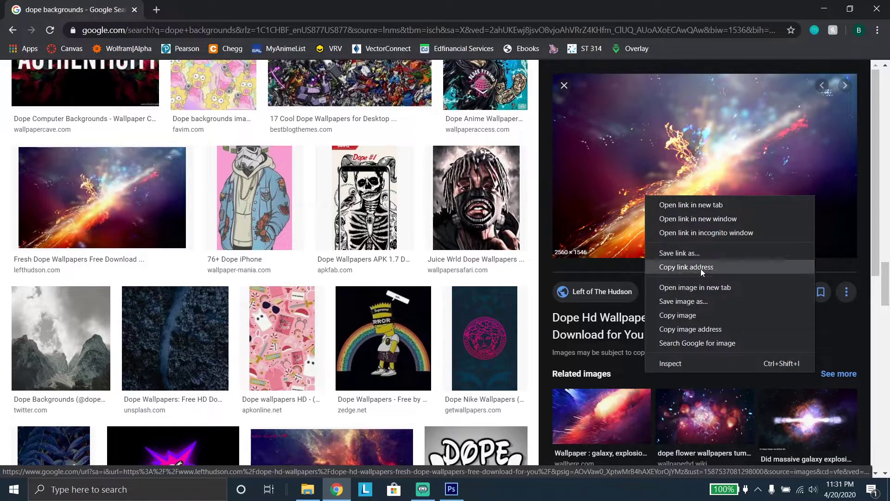
click(701, 302)
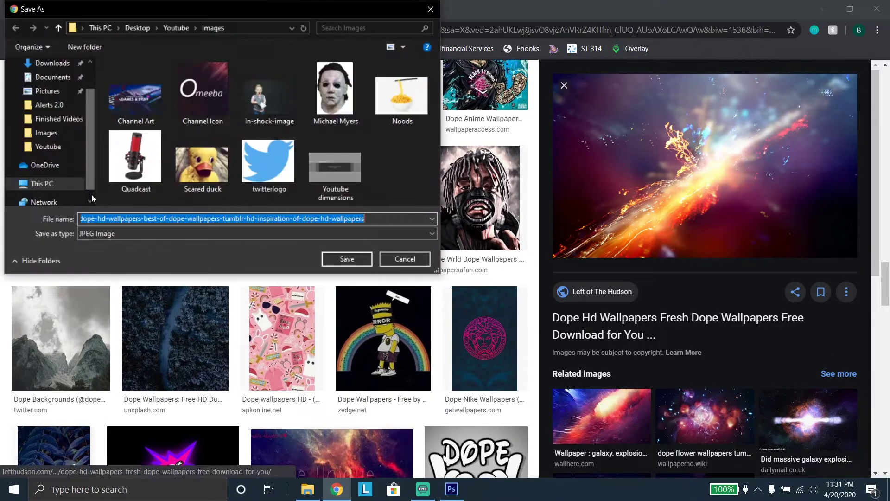
Step: Name the wallpaper file Epic Background Background and save it as a JPEG in the Youtube Images folder
key(End)
key(shift+Left)
key(shift+Left)
key(shift+Left)
key(shift+Left)
key(shift+Left)
key(shift+Left)
key(shift+Left)
key(shift+Left)
key(shift+Left)
key(shift+Left)
key(shift+Left)
key(shift+Left)
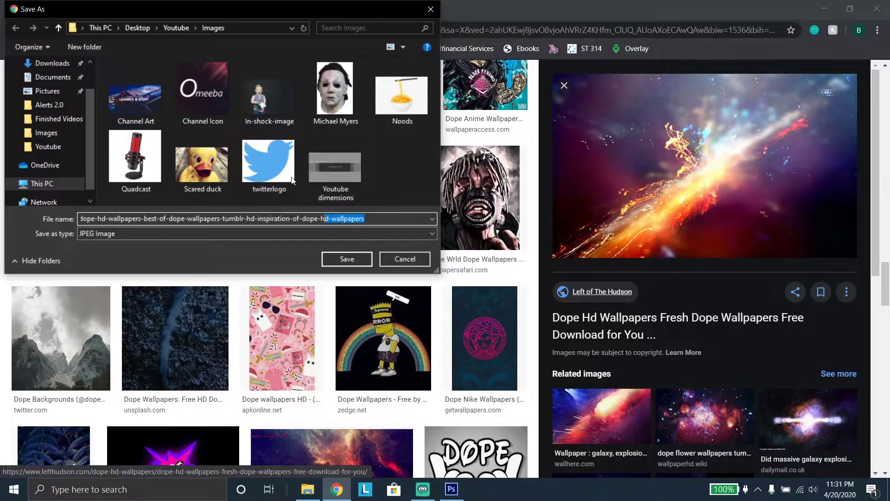
drag(387, 221, 67, 219)
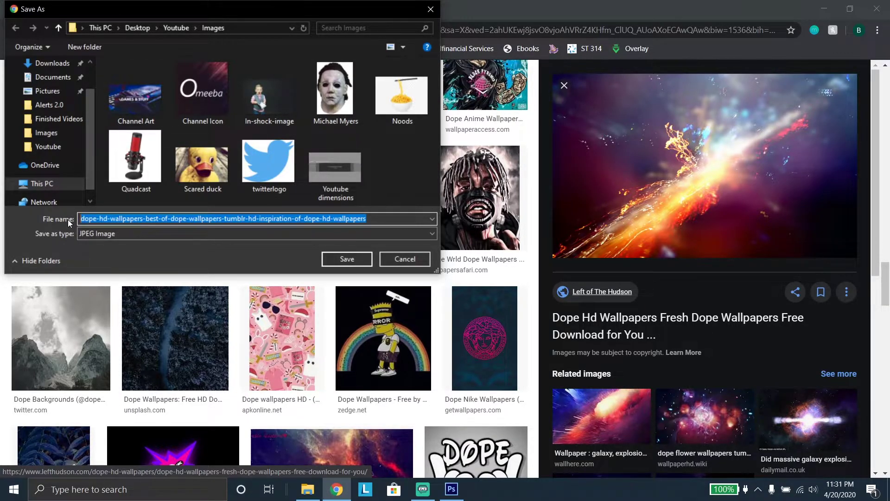
text(Epic Backgrou)
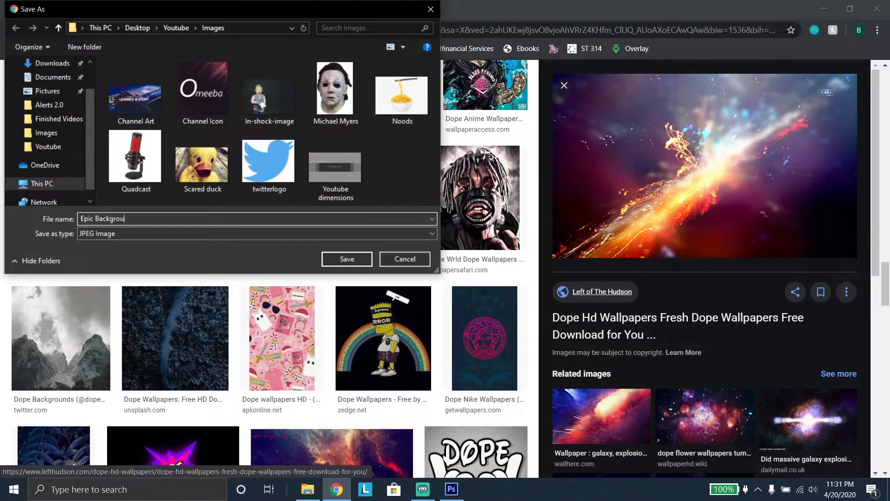
text(nd Background)
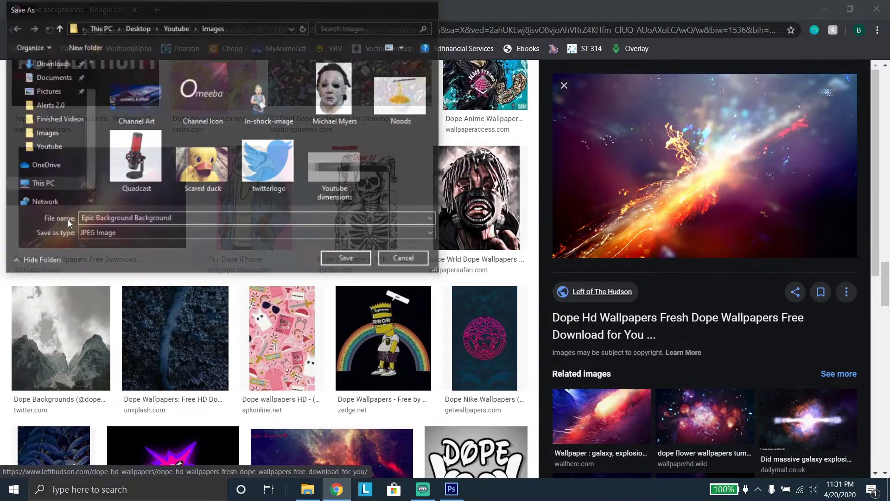
key(Return)
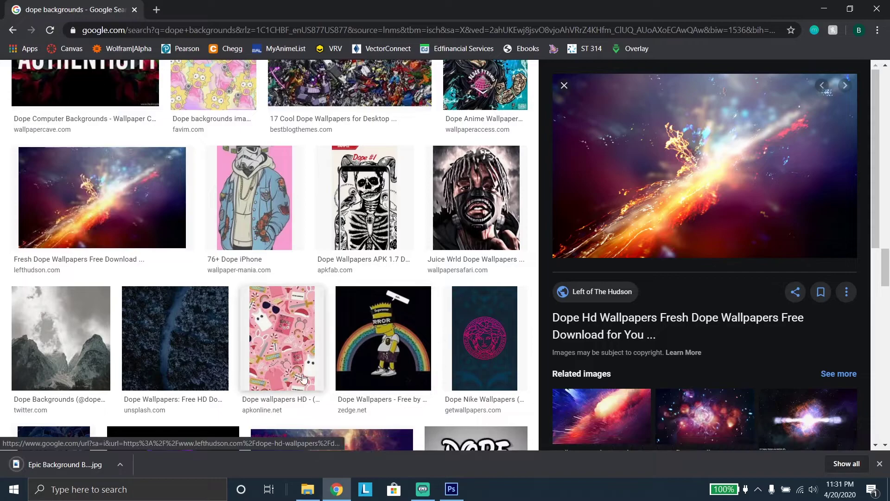
Step: Switch back to Photoshop and open the Epic Background Background image from the Youtube Images folder
key(alt+Tab)
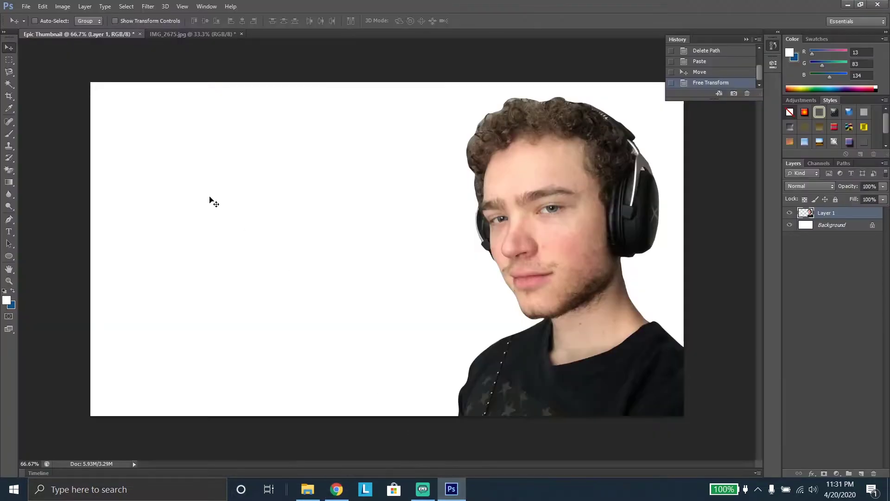
click(21, 7)
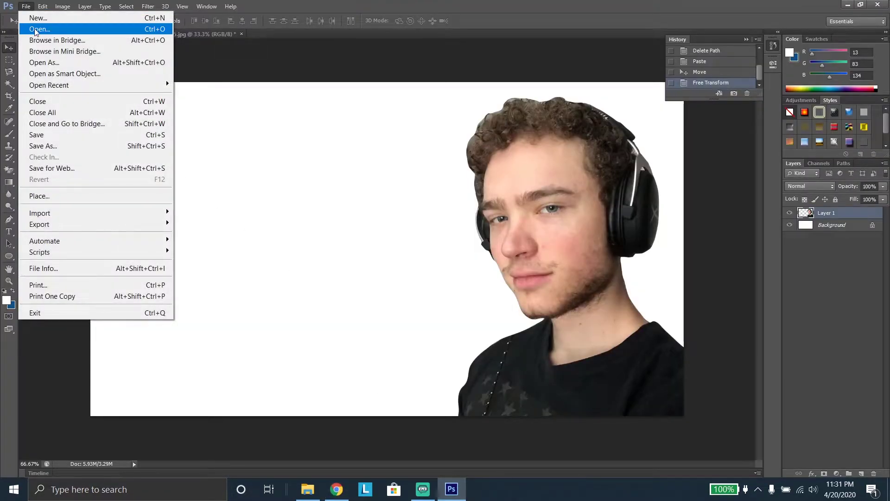
click(33, 28)
scroll(466, 236, down, 5)
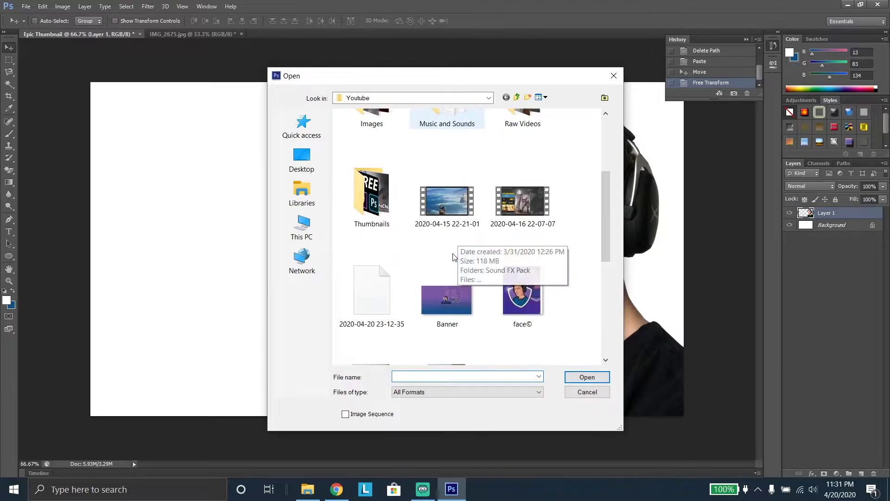
scroll(461, 229, up, 5)
scroll(471, 263, down, 6)
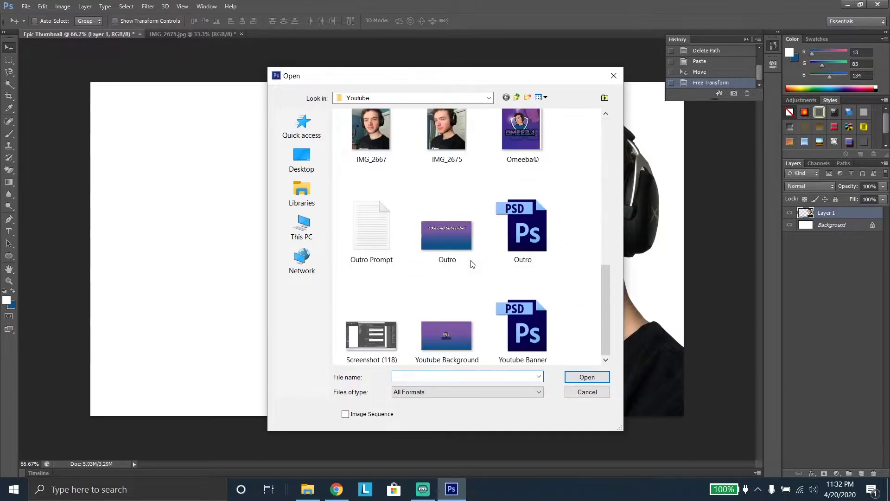
scroll(482, 269, up, 5)
scroll(392, 290, up, 2)
scroll(383, 292, down, 3)
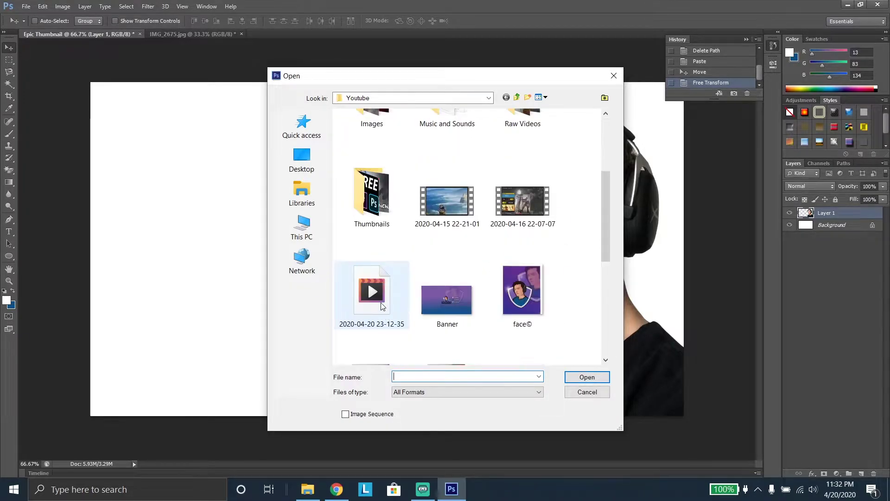
scroll(390, 208, up, 3)
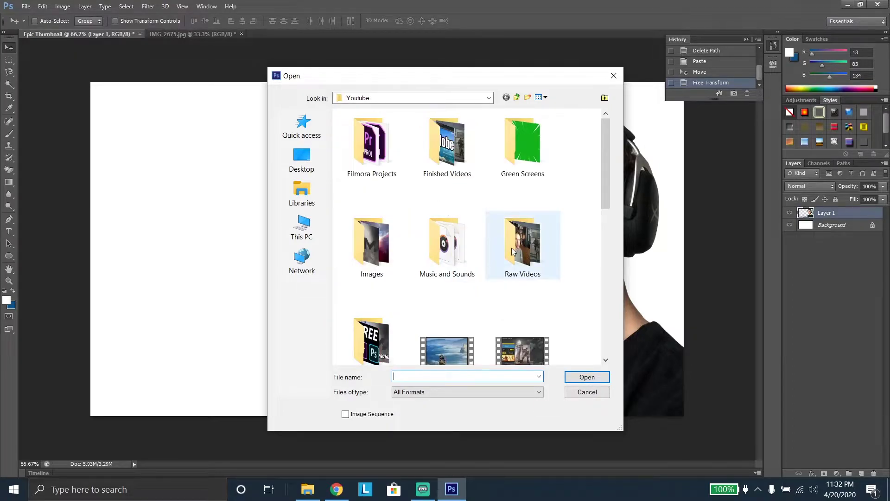
double_click(401, 267)
scroll(521, 298, down, 5)
scroll(521, 278, up, 2)
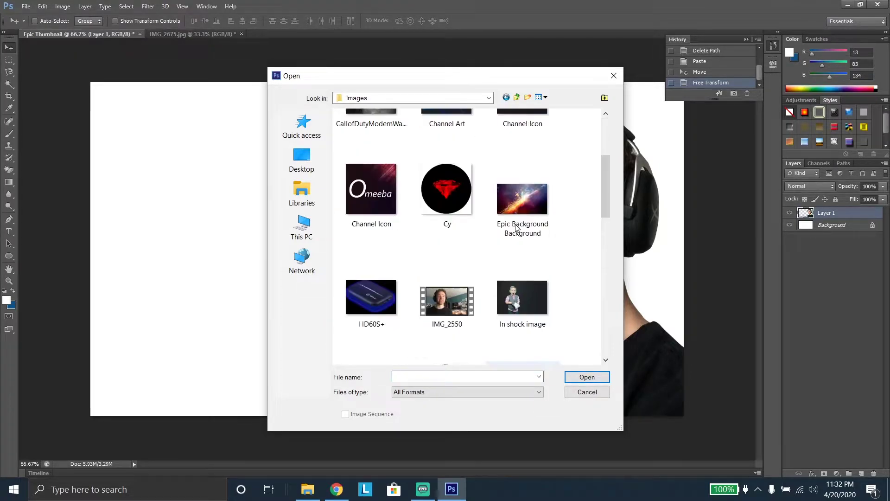
double_click(521, 207)
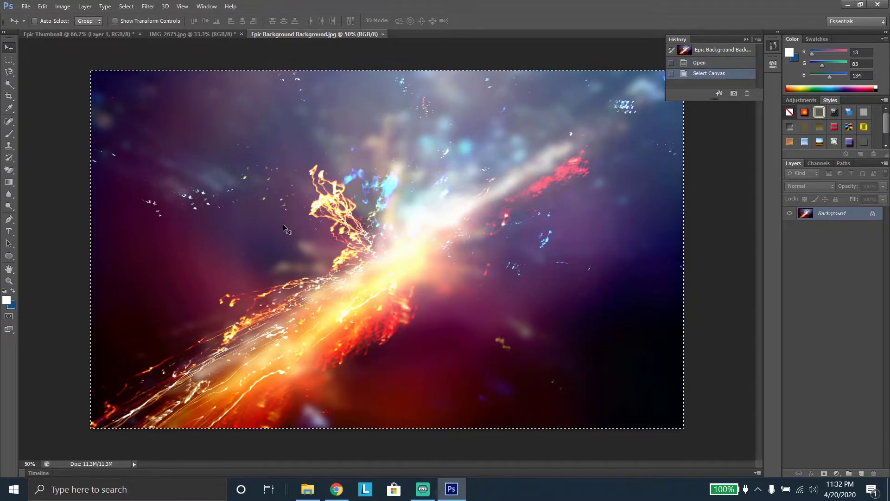
Step: Copy the entire Epic Background Background image and paste it into the Epic Thumbnail document as a new layer
drag(287, 229, 517, 256)
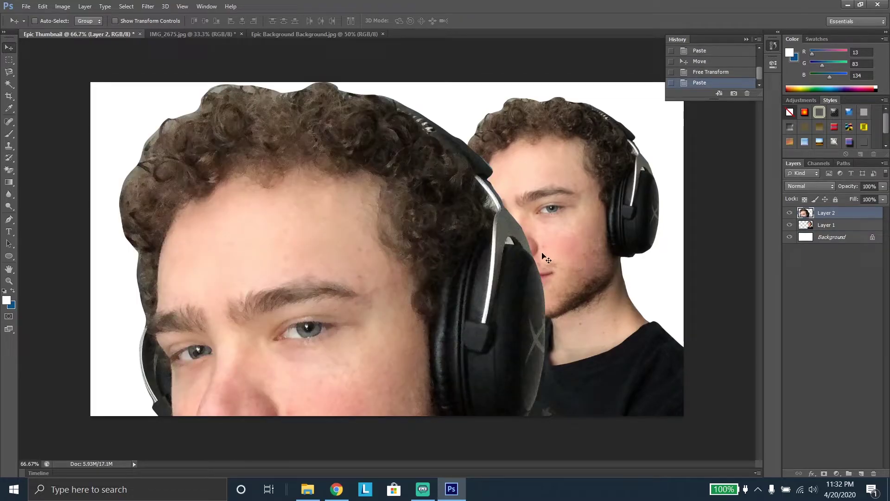
key(Delete)
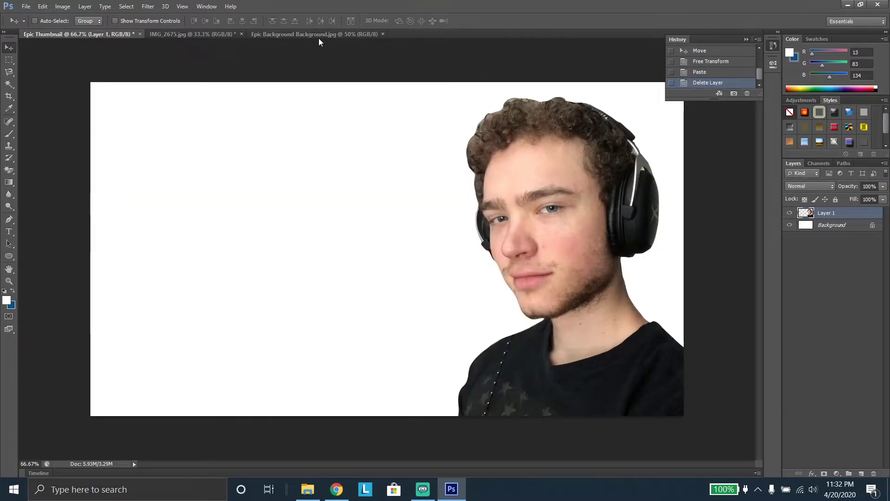
click(316, 36)
key(ctrl+a)
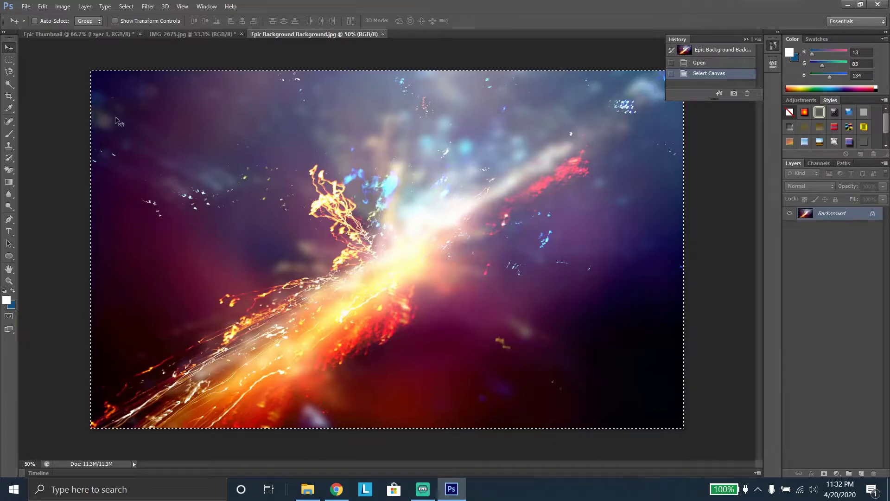
drag(119, 121, 154, 148)
key(ctrl+z)
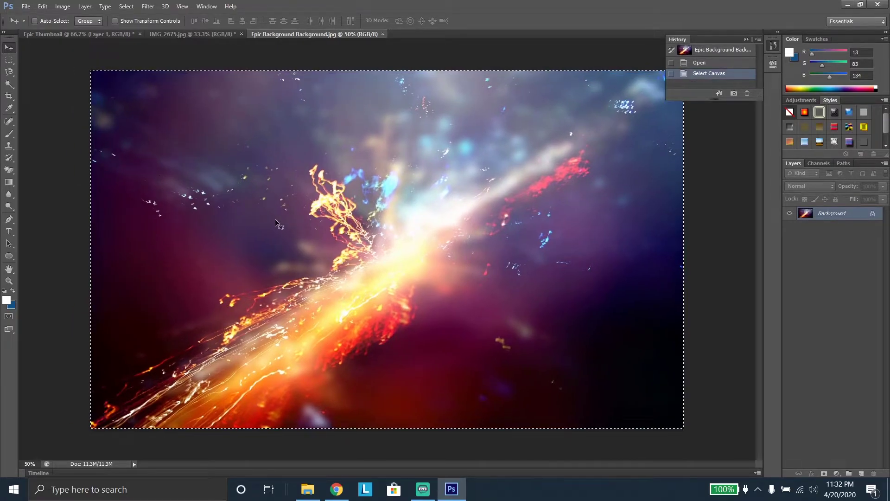
drag(275, 220, 282, 147)
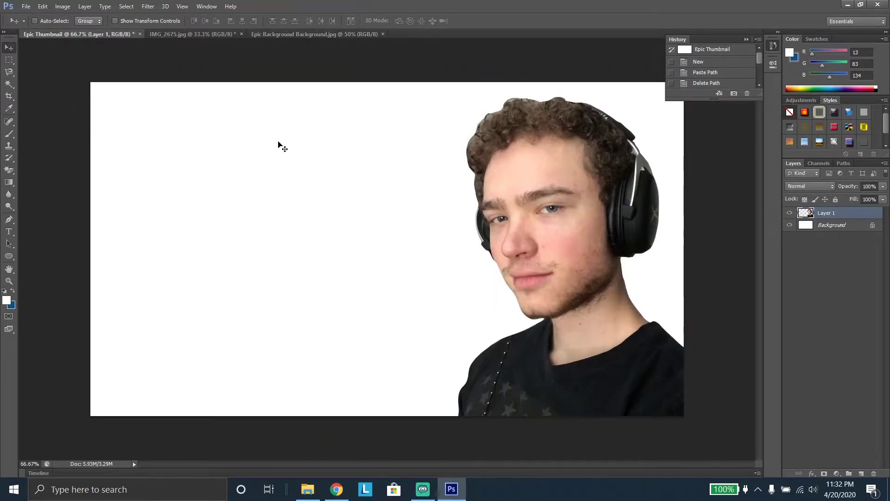
key(ctrl+v)
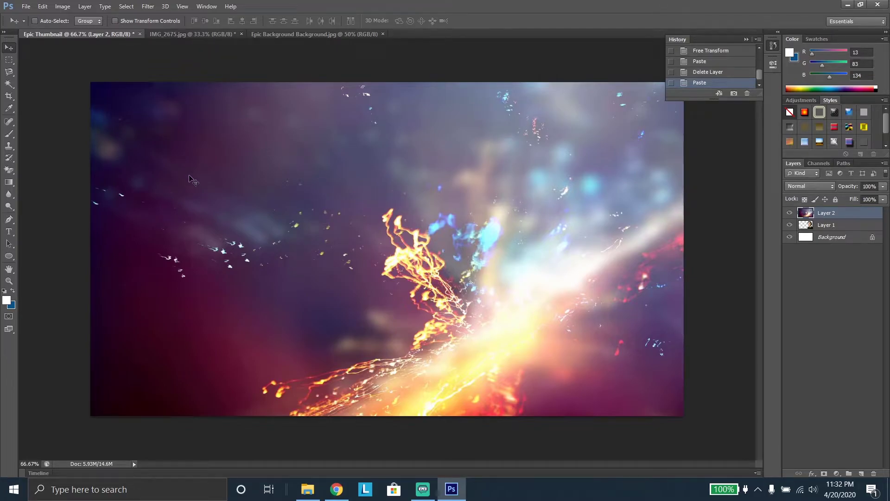
Step: Scale the pasted light-burst layer to about 70% so it fills the canvas height and align it with the canvas's right edge
key(ctrl+t)
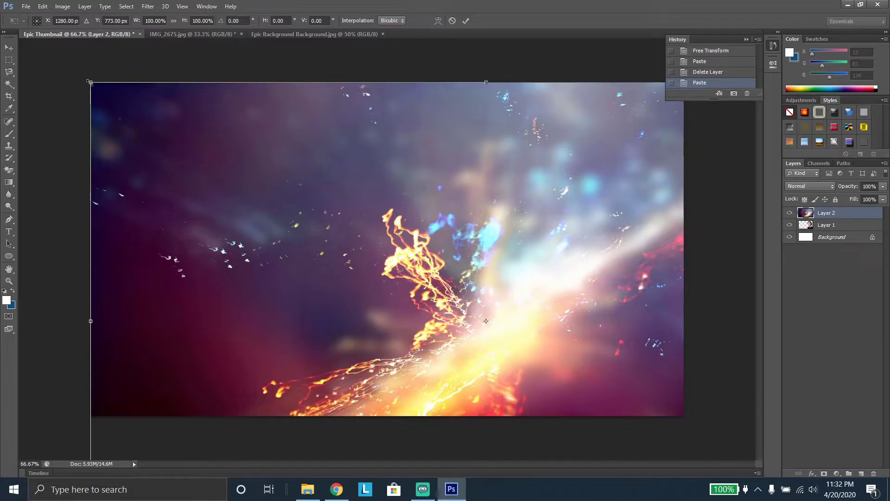
drag(90, 82, 453, 302)
drag(575, 374, 225, 154)
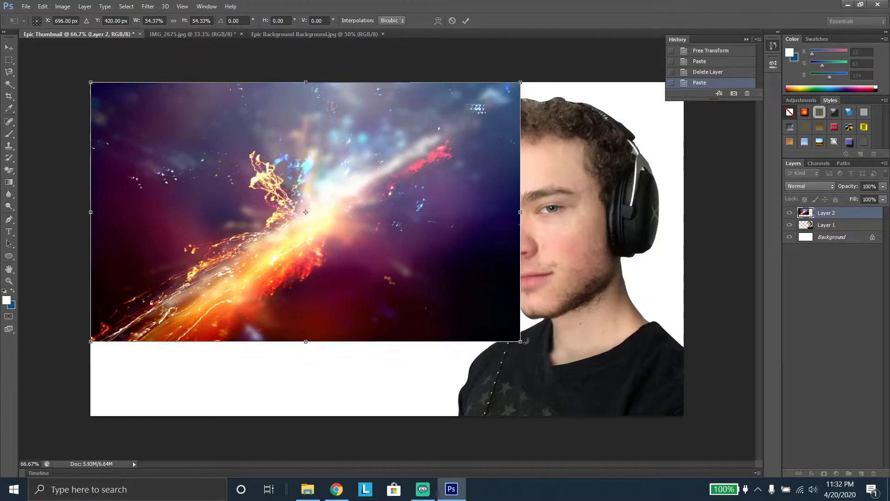
drag(525, 345, 641, 420)
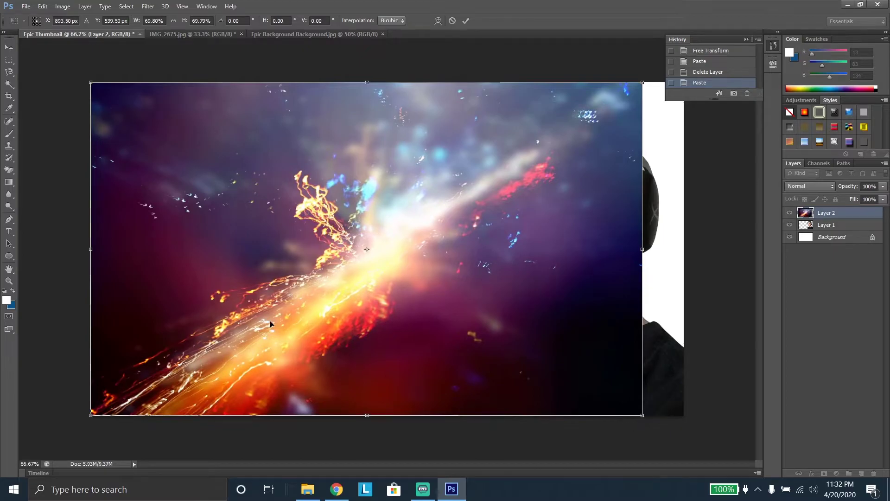
drag(268, 322, 313, 325)
Step: Switch to Chrome and look through the Google Images results for "dope backgrounds"
click(336, 489)
scroll(584, 296, up, 3)
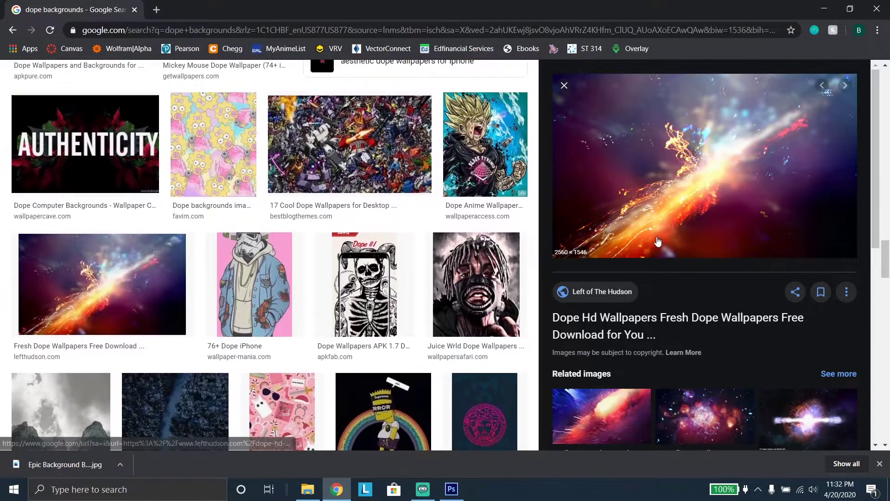
scroll(603, 292, down, 2)
scroll(629, 285, up, 3)
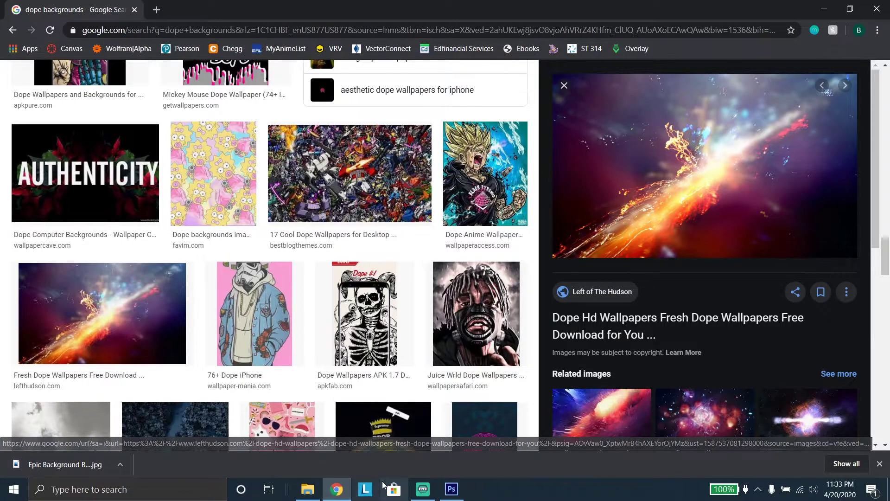
scroll(553, 180, up, 2)
scroll(553, 185, up, 3)
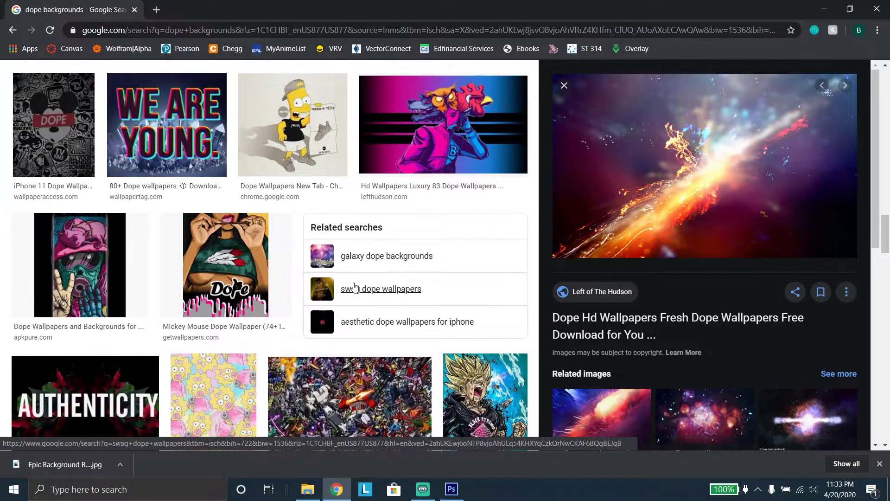
scroll(555, 217, up, 2)
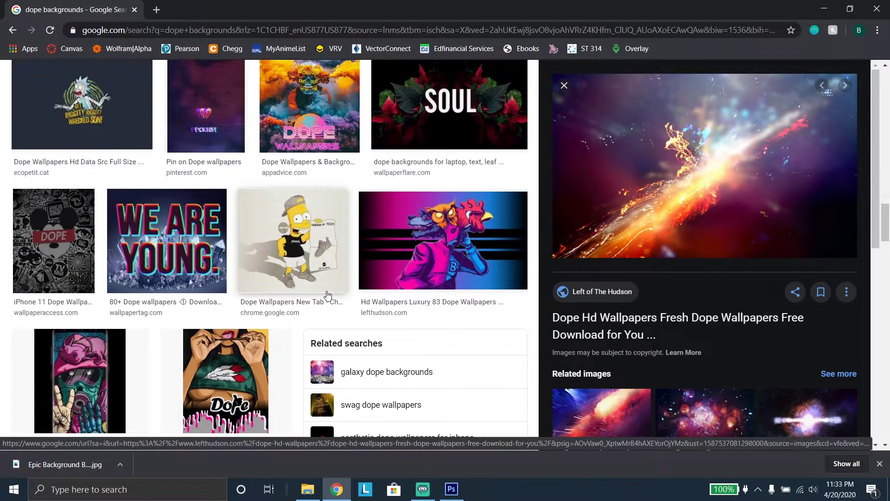
scroll(327, 295, up, 6)
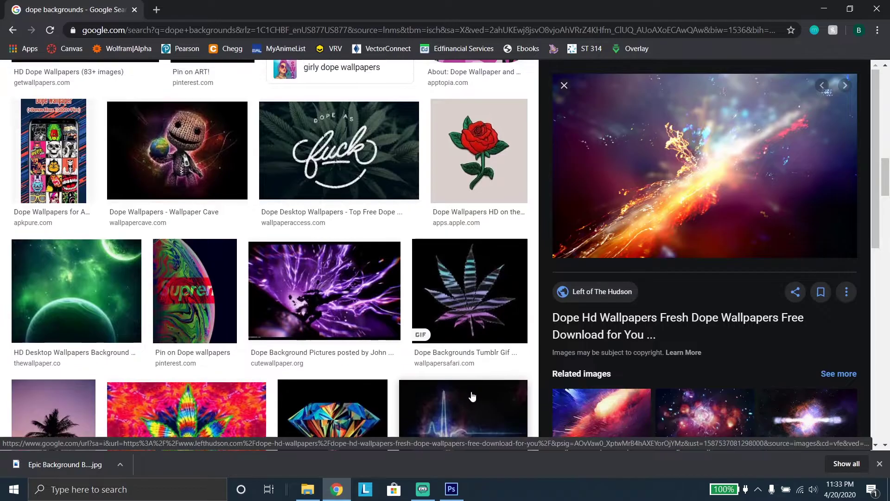
scroll(472, 397, up, 5)
Step: Switch back to Photoshop and move the person's Layer 1 above the light-burst Layer 2
key(alt+Tab)
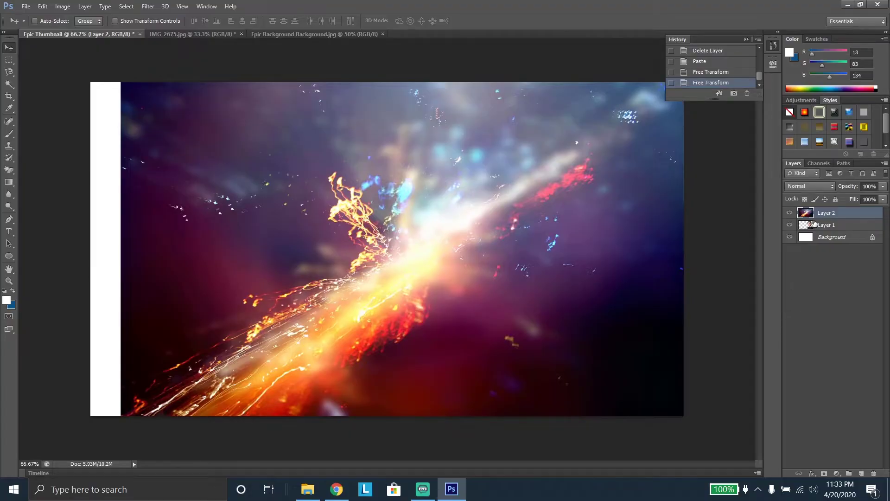
click(829, 226)
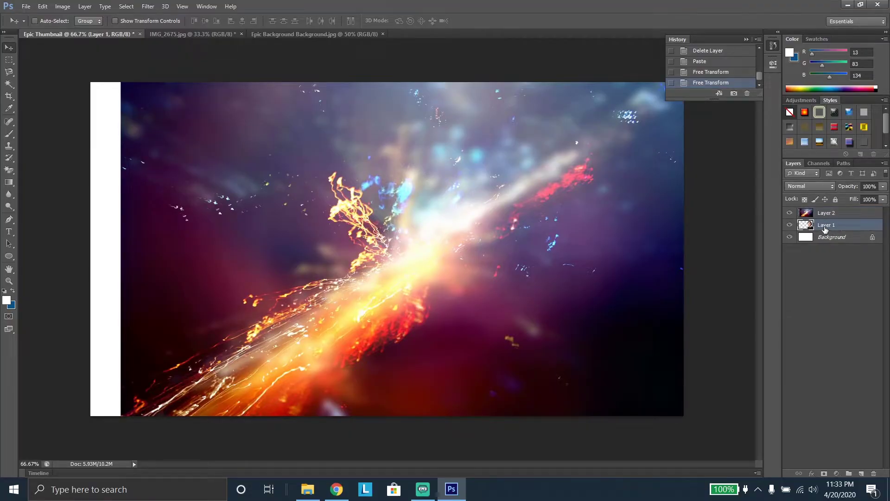
drag(824, 229, 825, 208)
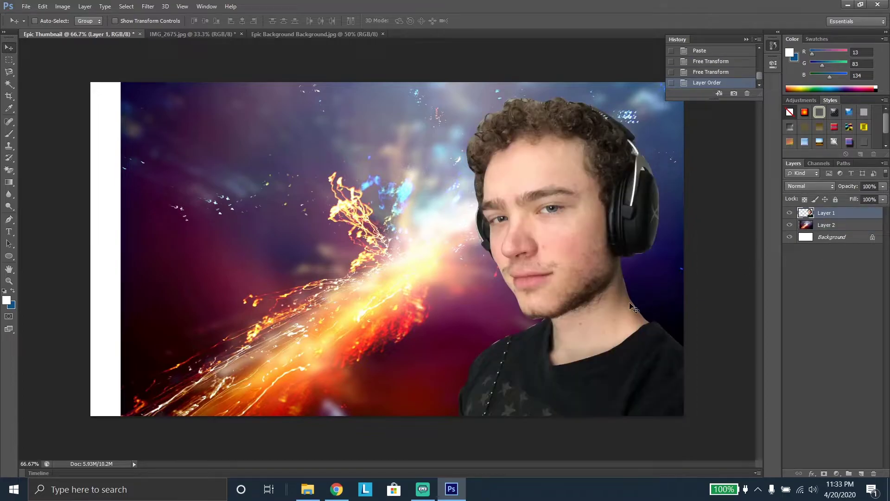
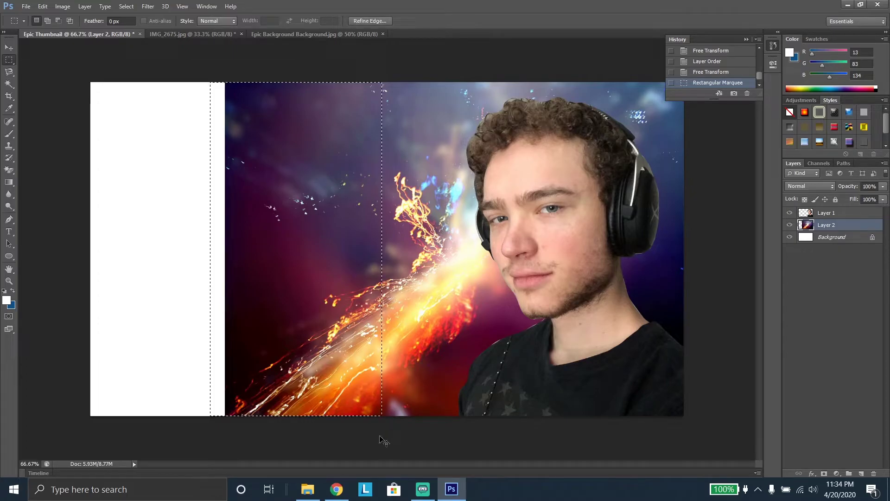
Step: Duplicate the selected left strip of the light-burst onto a new layer, stretch it leftward to about 116% width and apply the transformation
key(ctrl+c)
key(ctrl+v)
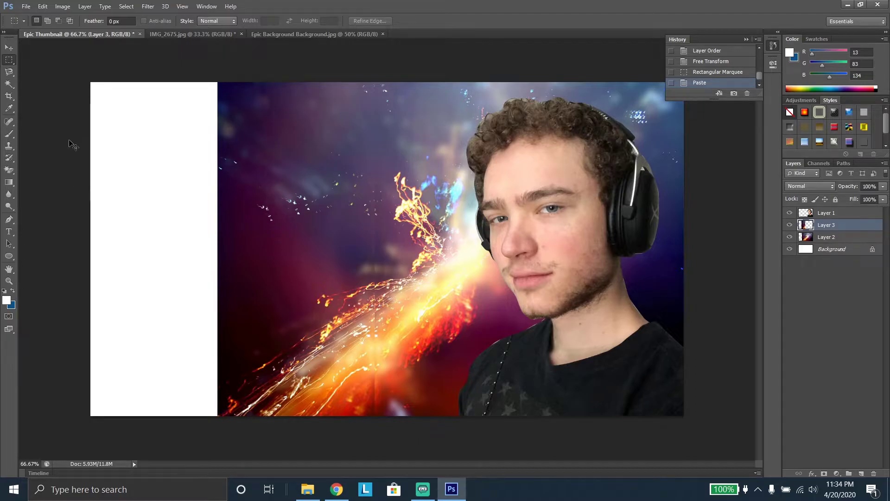
key(ctrl+t)
drag(219, 250, 193, 249)
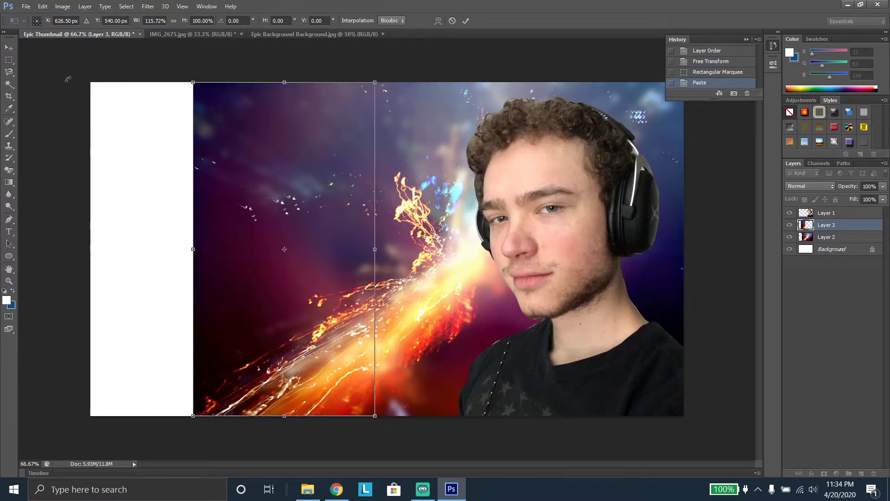
click(8, 59)
click(424, 188)
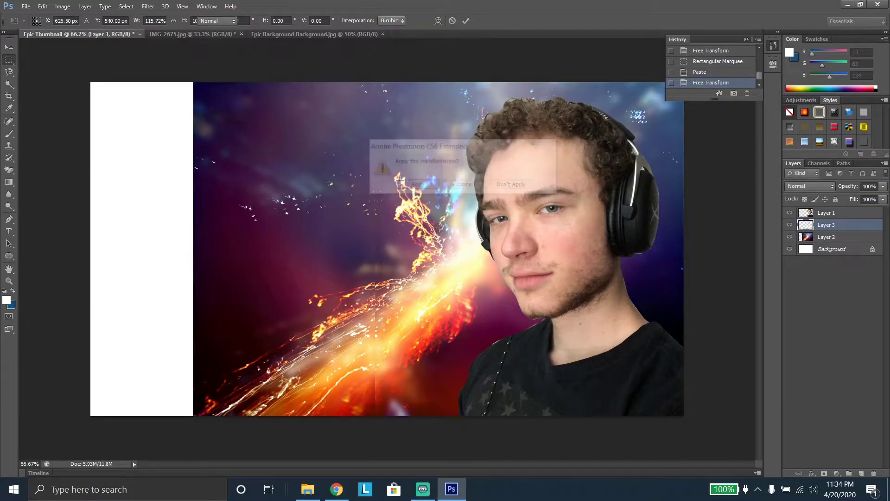
Step: Select a full-height strip along the light-burst's left edge and duplicate it onto a new layer
drag(180, 77, 301, 423)
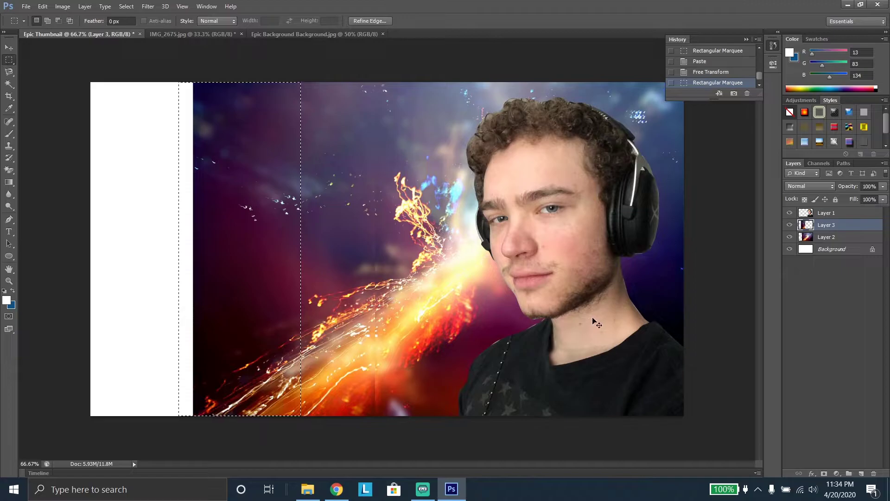
key(ctrl+c)
key(ctrl+v)
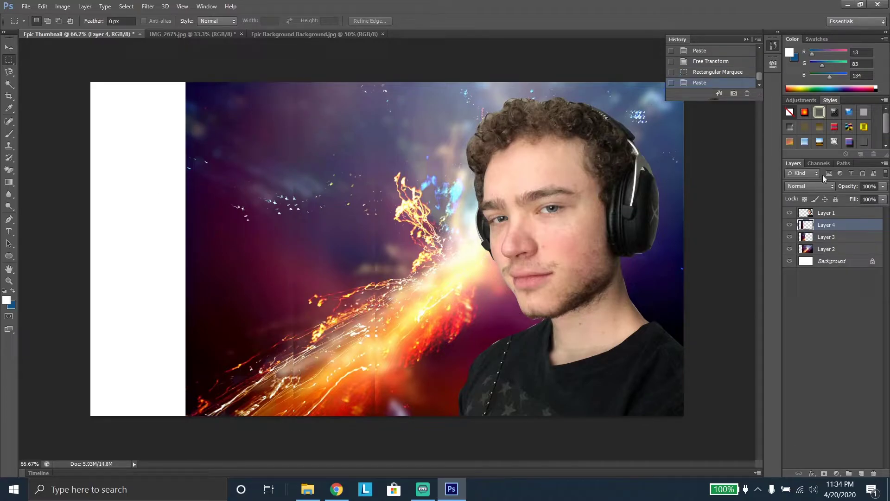
Step: Shift the Layer 3 and Layer 4 background strips slightly right so they line up with the neighbouring light streaks
key(v)
drag(240, 183, 246, 183)
click(827, 236)
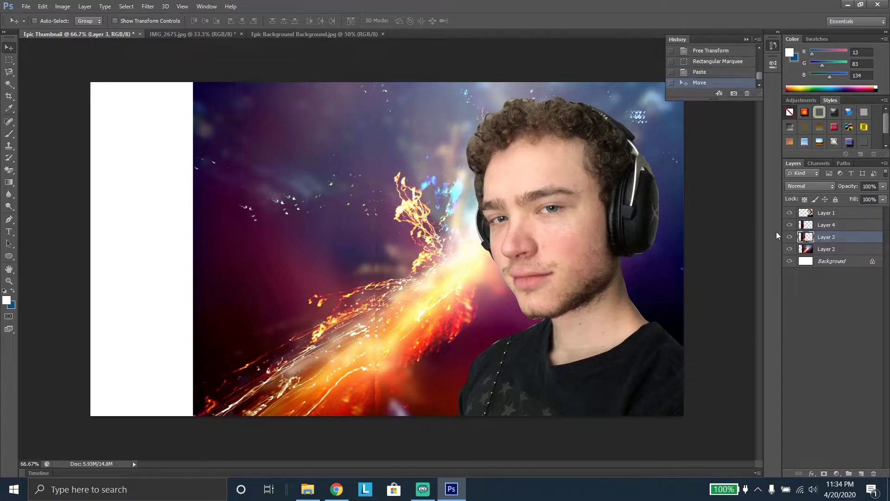
drag(352, 221, 357, 221)
click(827, 224)
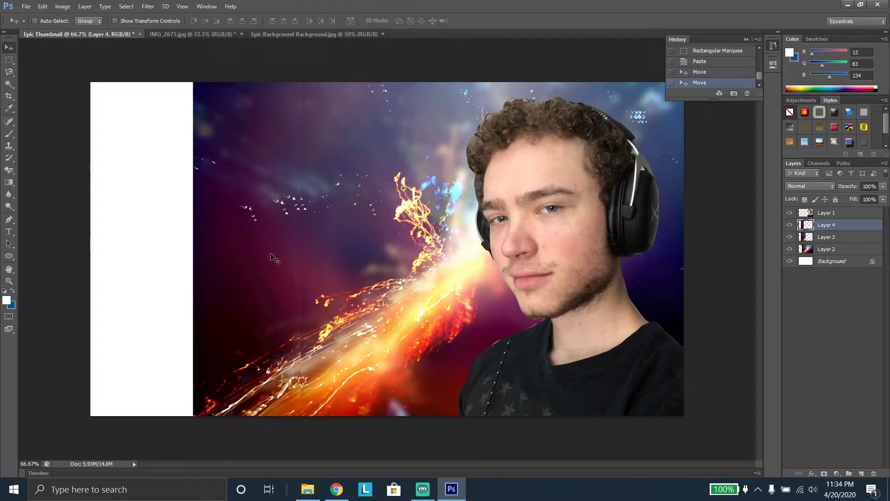
drag(264, 229, 271, 230)
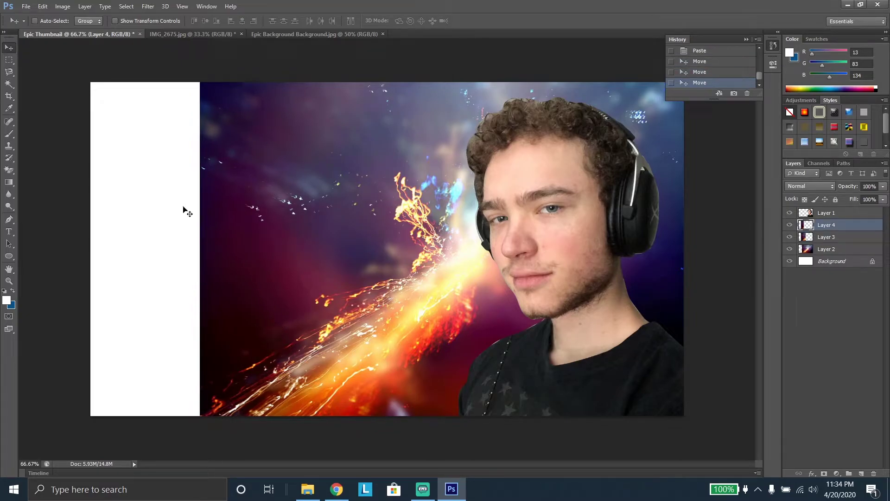
Step: Stretch the Layer 4 strip leftward to about 218% width so it covers the blank left part of the canvas
key(ctrl+t)
drag(203, 255, 75, 255)
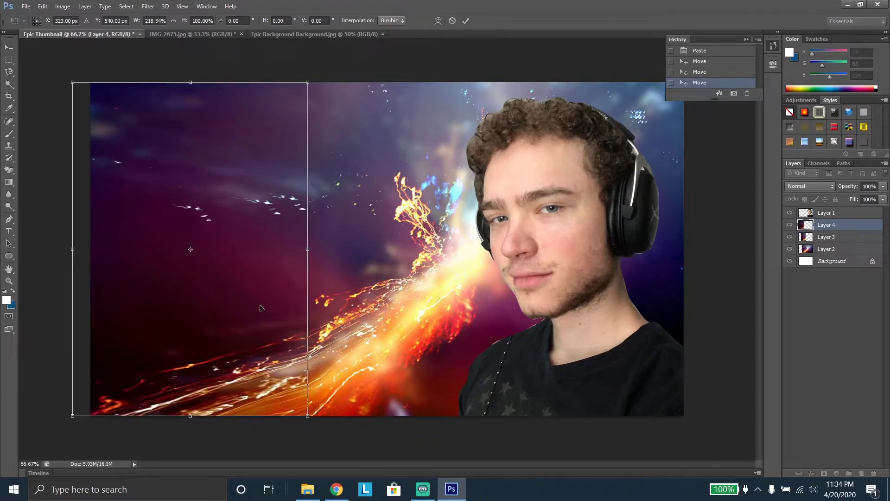
key(Return)
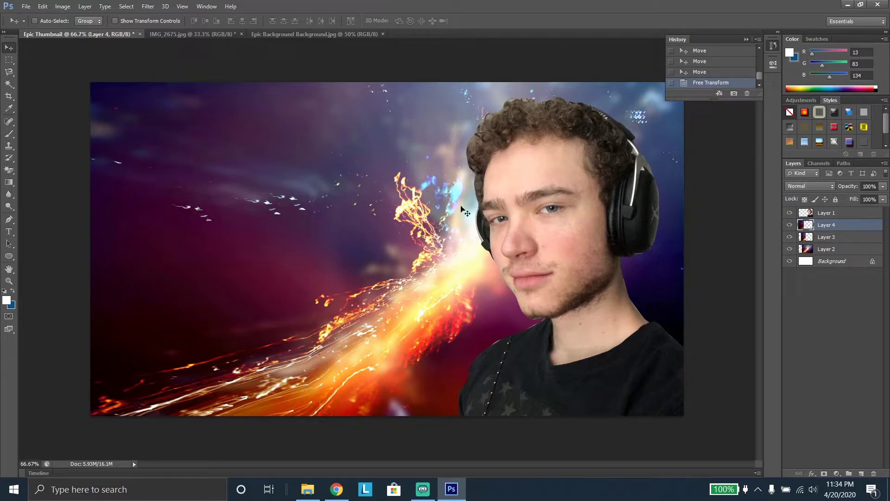
Step: Scale the person on Layer 1 down to about 99% and move the cut-out slightly left
click(826, 212)
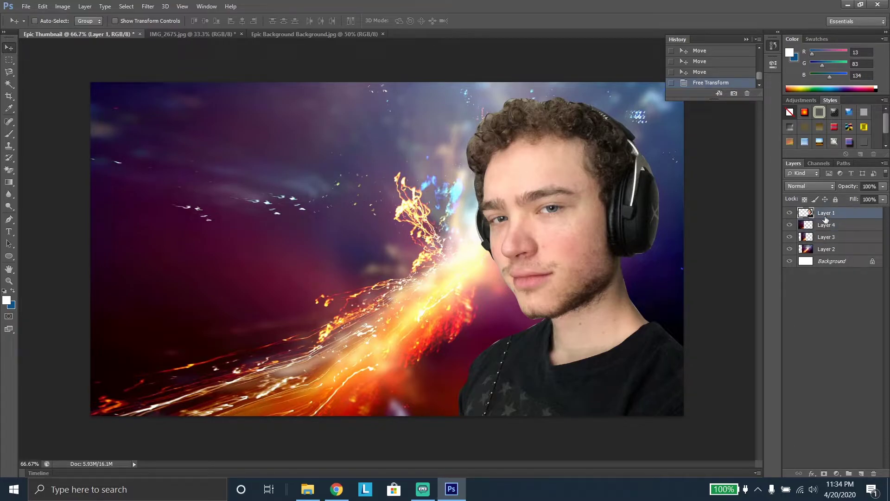
key(ctrl+t)
drag(455, 98, 407, 142)
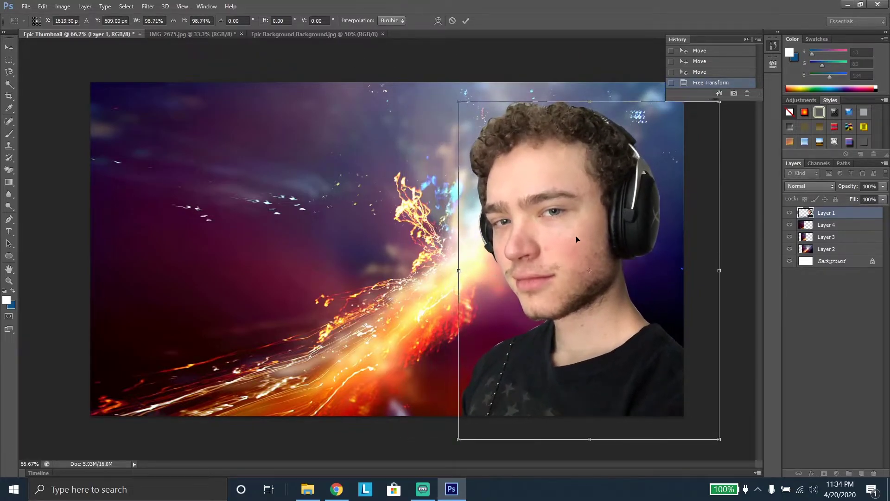
drag(576, 235, 546, 233)
key(Return)
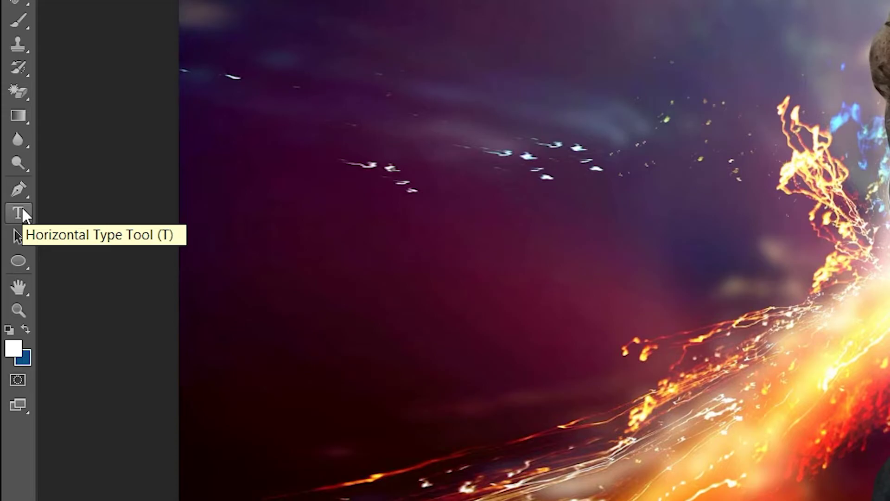
Step: Start a horizontal text layer in the upper-left area of the canvas and choose the Segoe UI font
click(21, 207)
click(142, 154)
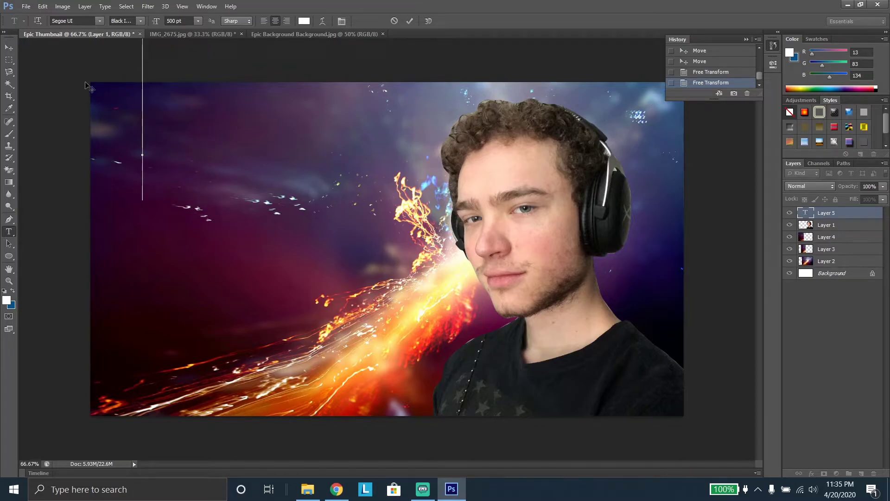
click(99, 21)
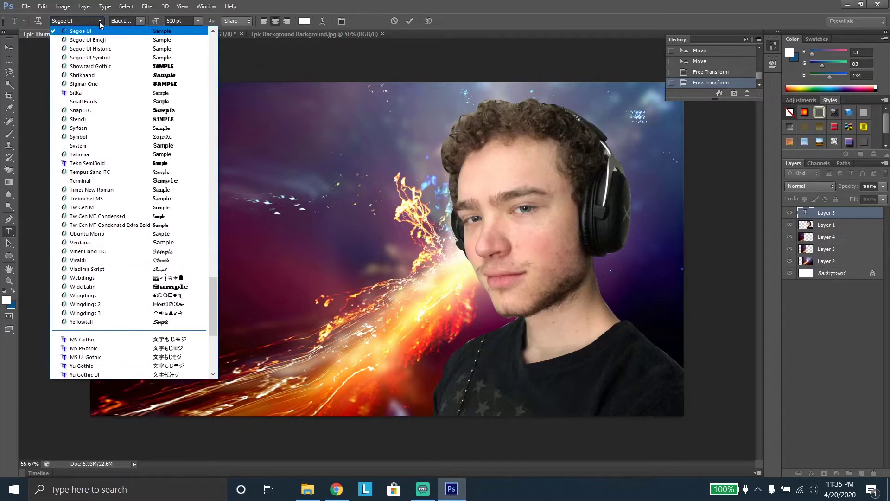
mouse_move(213, 267)
mouse_down()
mouse_move(213, 44)
mouse_move(212, 268)
mouse_up()
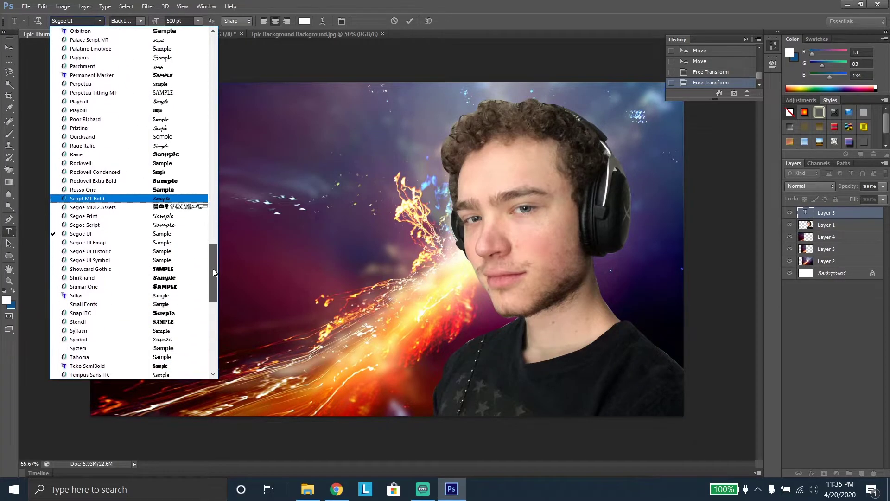
click(101, 234)
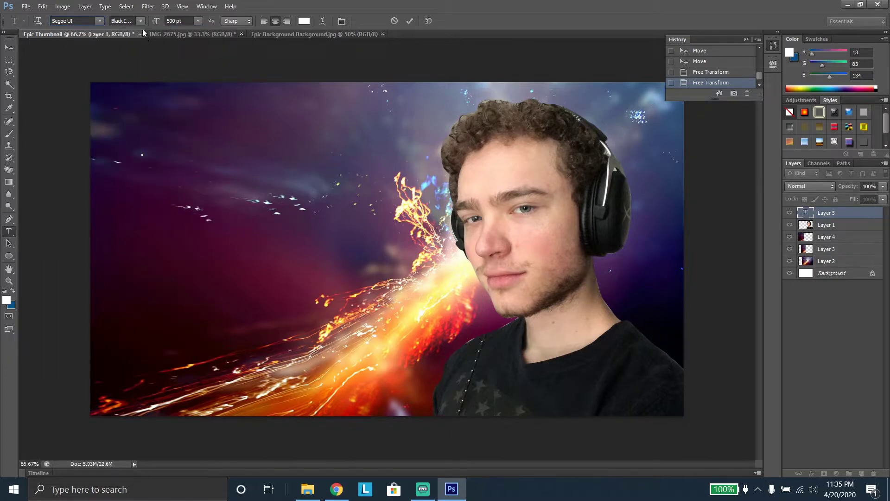
Step: Keep the Segoe UI font for the new text layer and set its style to Black Italic
click(99, 21)
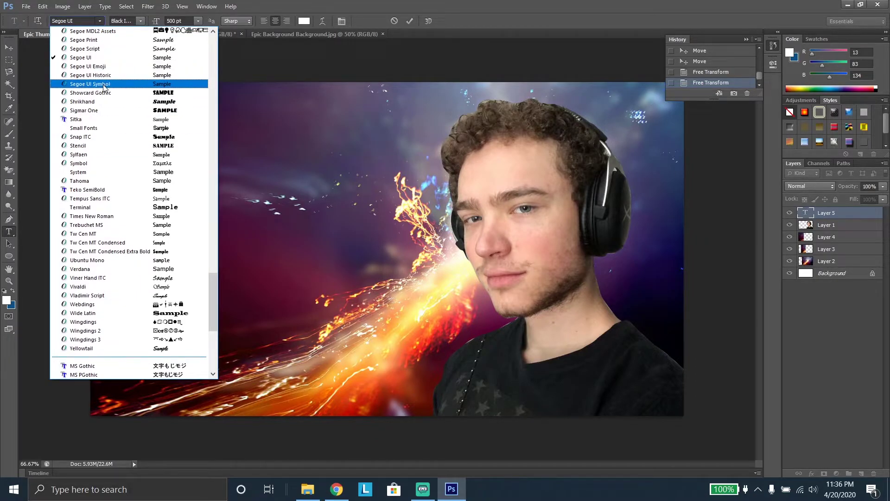
click(95, 60)
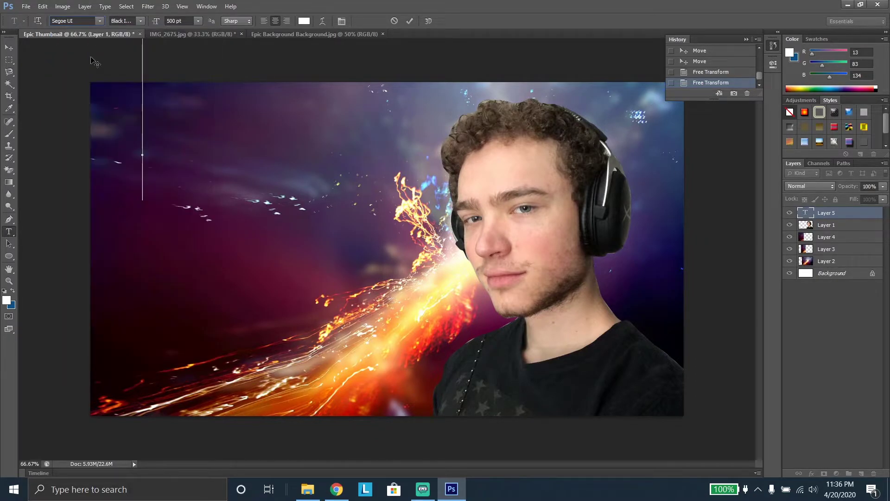
click(138, 20)
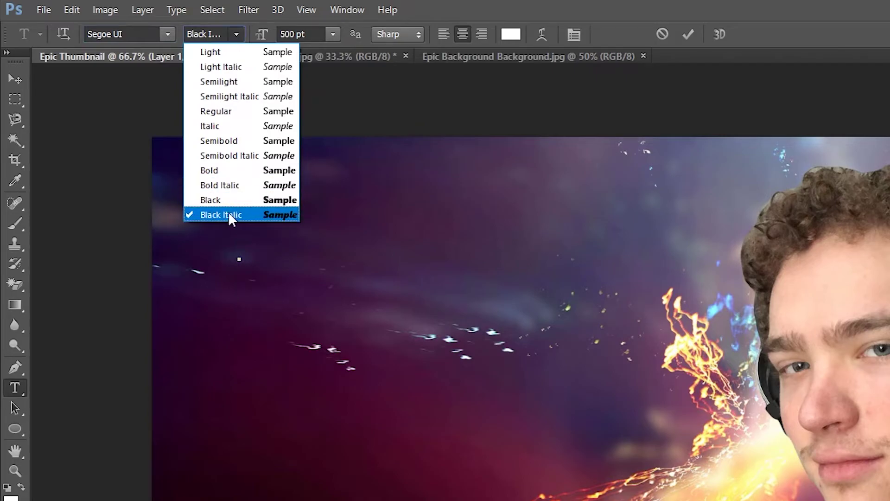
click(234, 213)
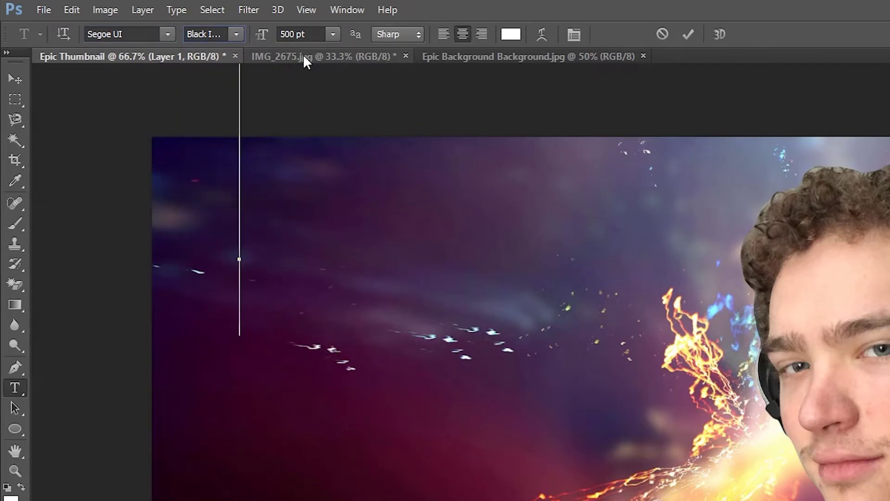
Step: Enter the title EPIC and move it fully onto the canvas, into the upper-left area beside the person's head
text(EPIC)
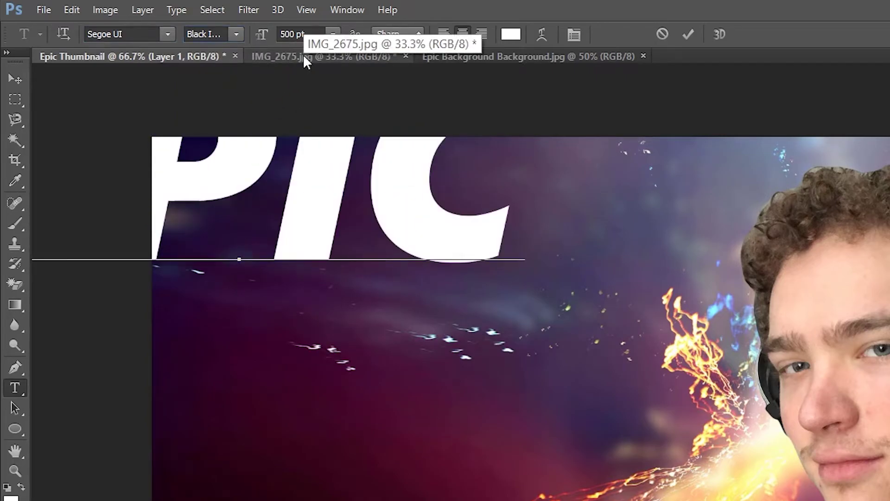
click(14, 78)
drag(146, 149, 373, 257)
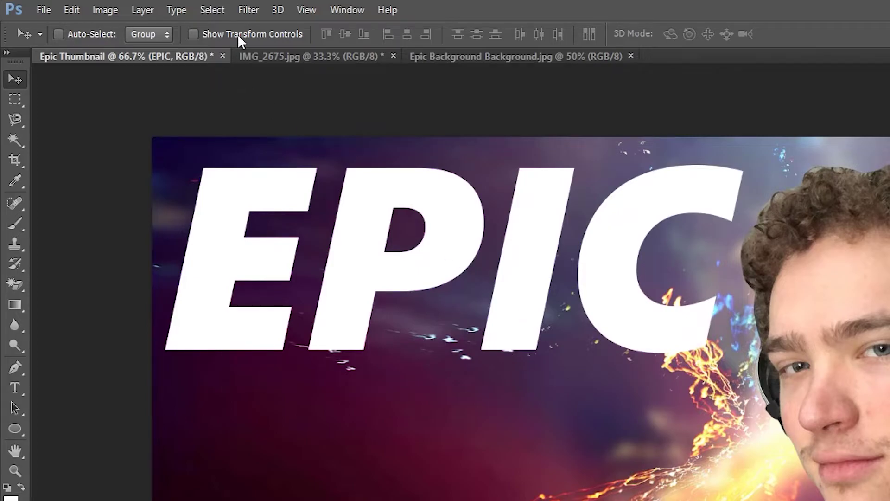
Step: Open the EPIC text for editing and try the Black font style without selecting the letters
click(15, 387)
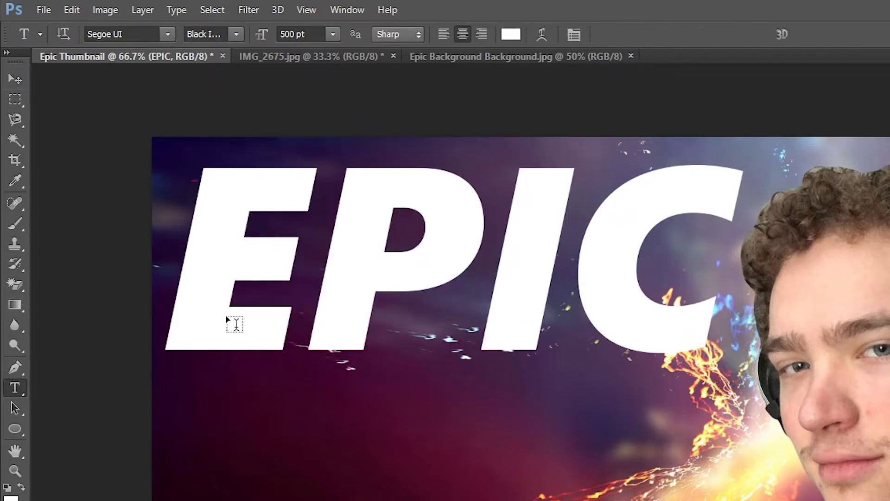
click(378, 264)
click(222, 284)
key(Right)
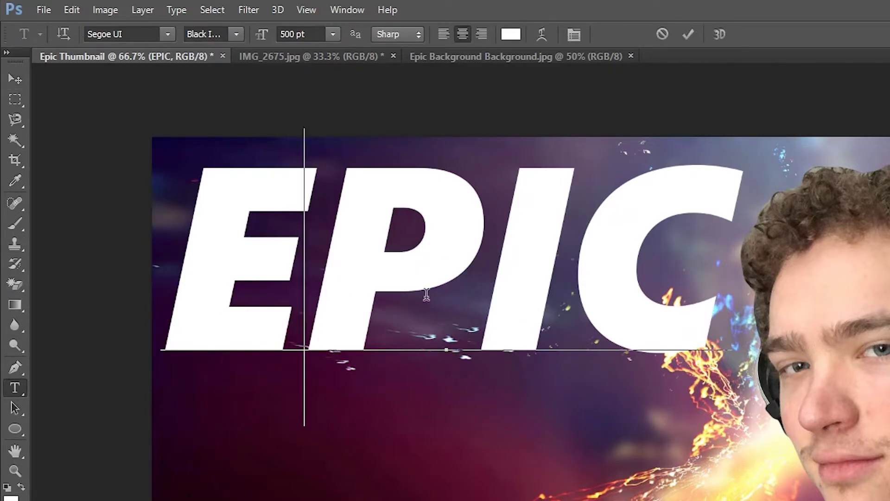
click(236, 33)
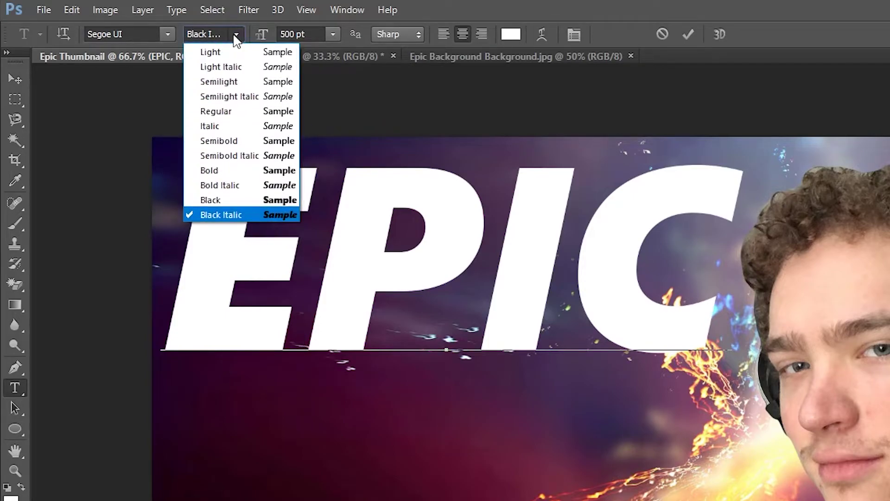
click(236, 34)
click(236, 34)
click(236, 200)
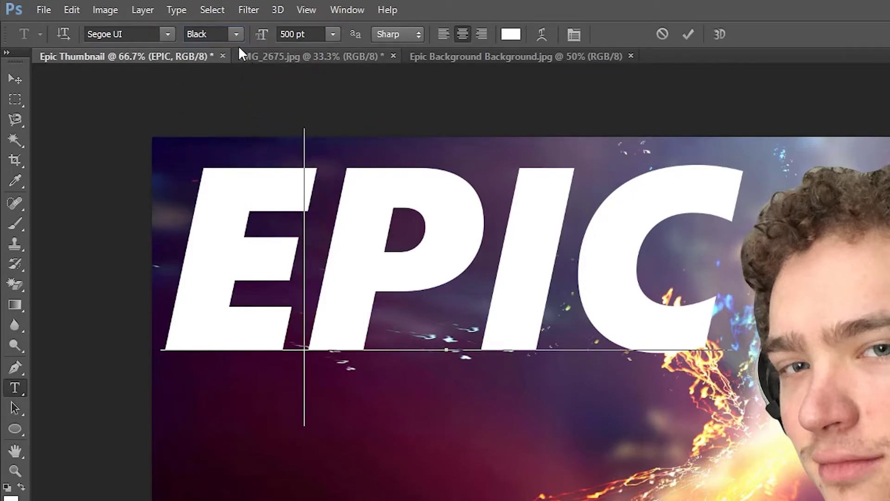
click(236, 33)
click(237, 34)
Step: Select the whole word EPIC, try the Semilight Italic, Italic and Bold styles, and set it back to Black Italic
double_click(544, 259)
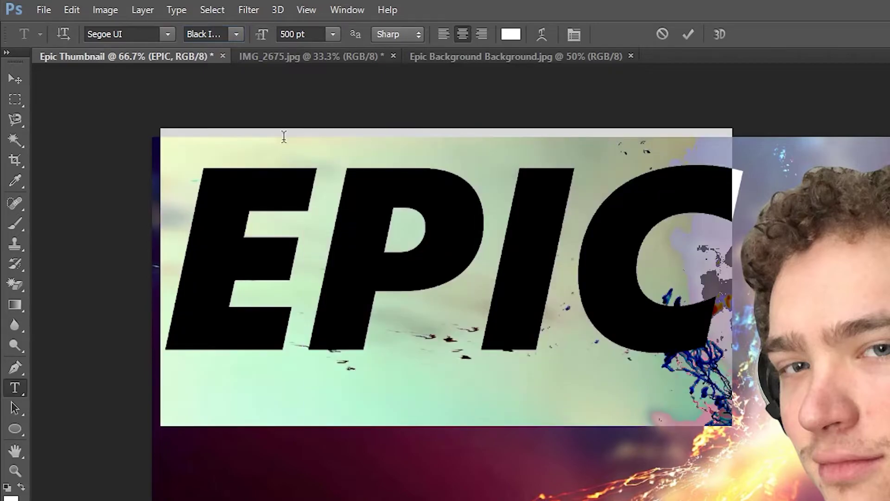
click(236, 33)
click(245, 96)
click(235, 37)
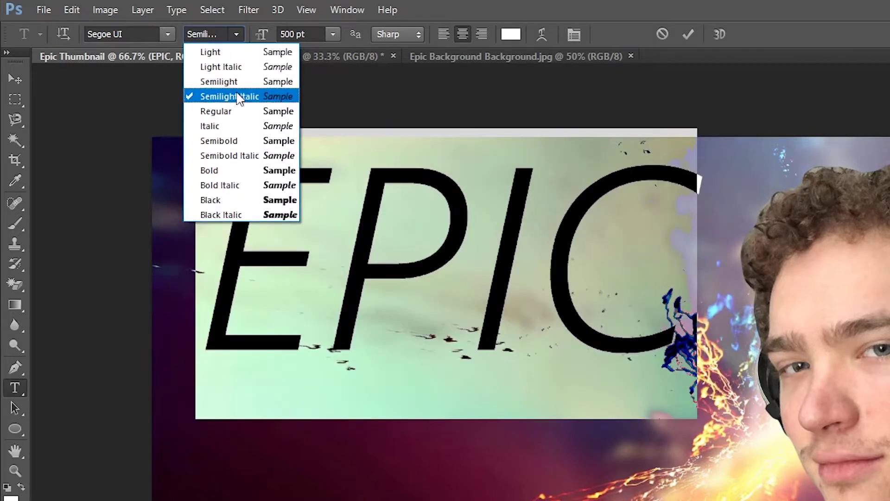
click(234, 126)
click(235, 37)
click(232, 170)
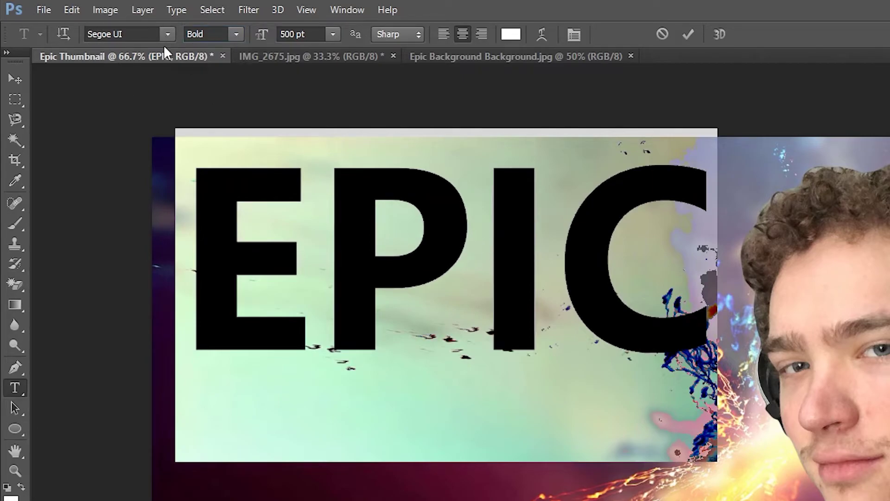
click(236, 35)
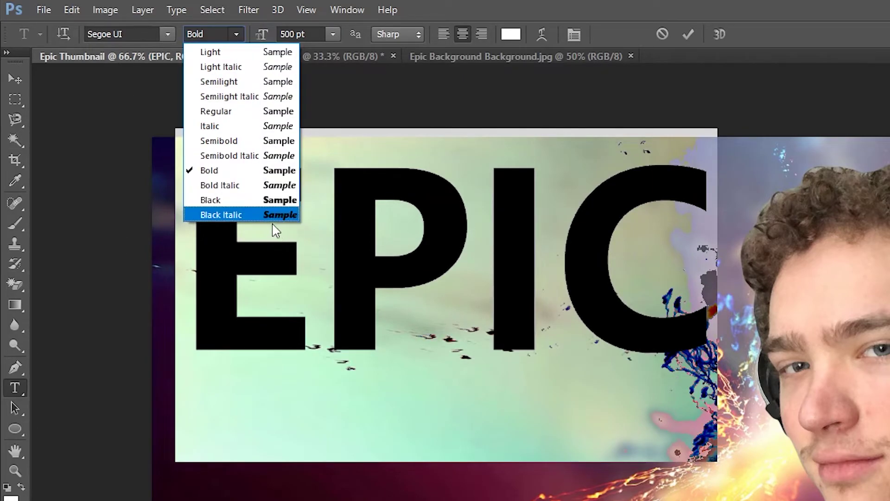
click(263, 215)
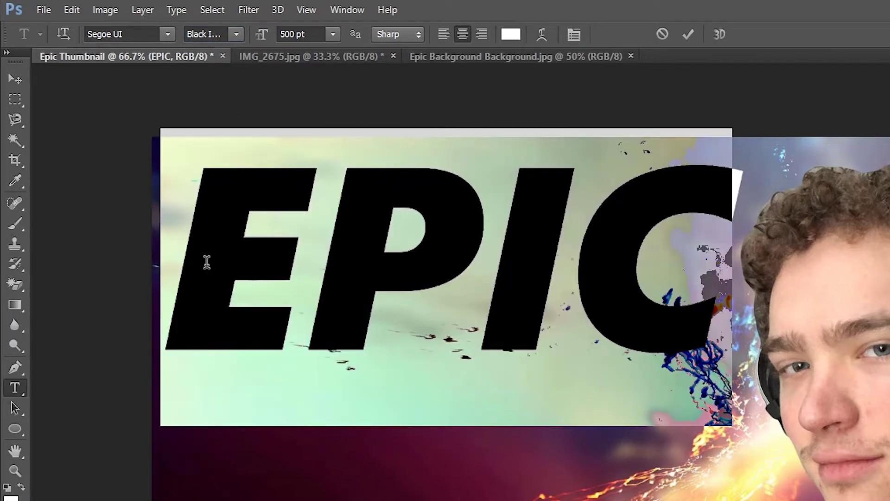
Step: Try the preset sizes 72, 60 and 14 pt on the EPIC text, and set the size back to 500 pt
click(333, 35)
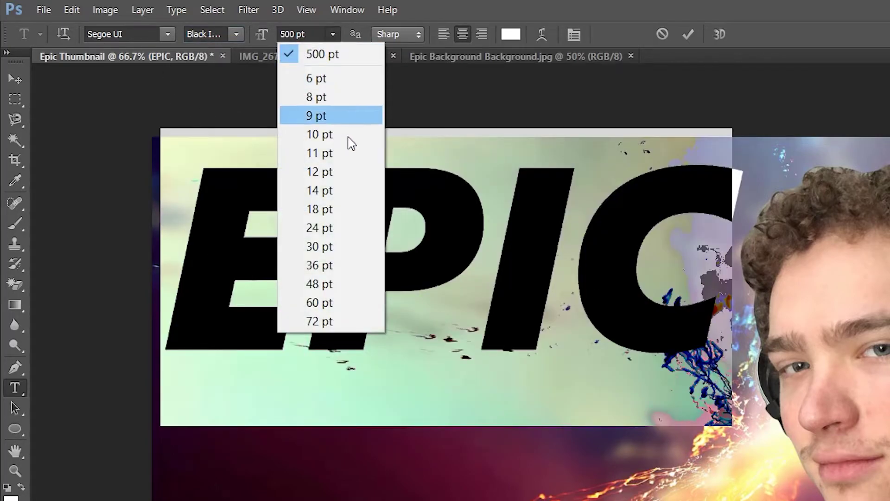
click(363, 318)
click(333, 34)
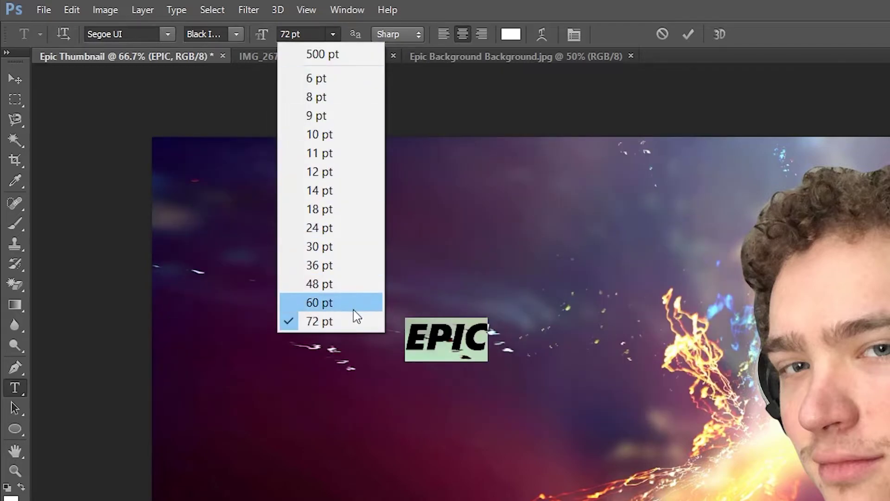
click(352, 302)
click(334, 34)
click(344, 190)
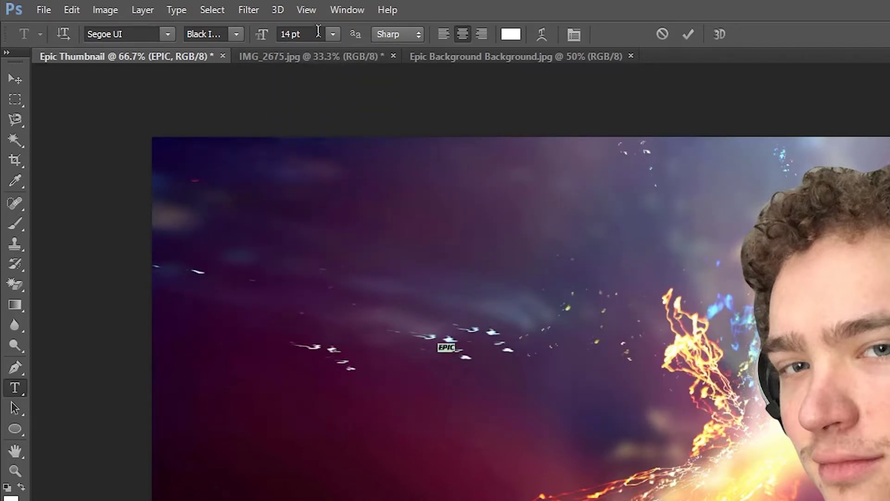
click(298, 34)
text(500)
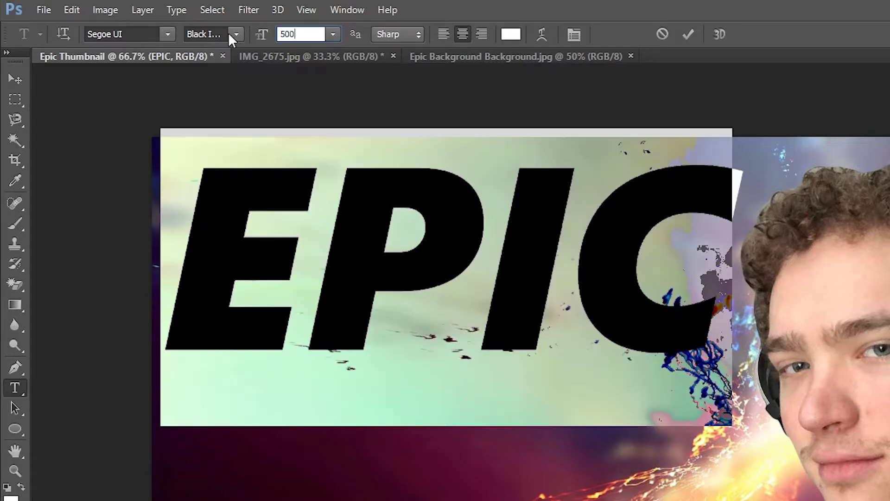
Step: Try further custom font sizes on the EPIC text, including 100 pt and 500 pt, and set it to 400 pt
key(BackSpace)
key(BackSpace)
text(000)
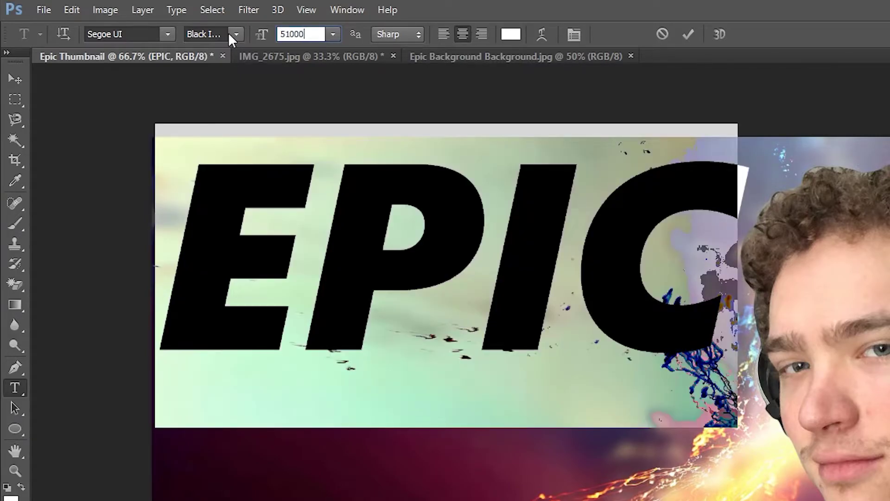
key(BackSpace)
key(BackSpace)
key(BackSpace)
key(BackSpace)
text(100)
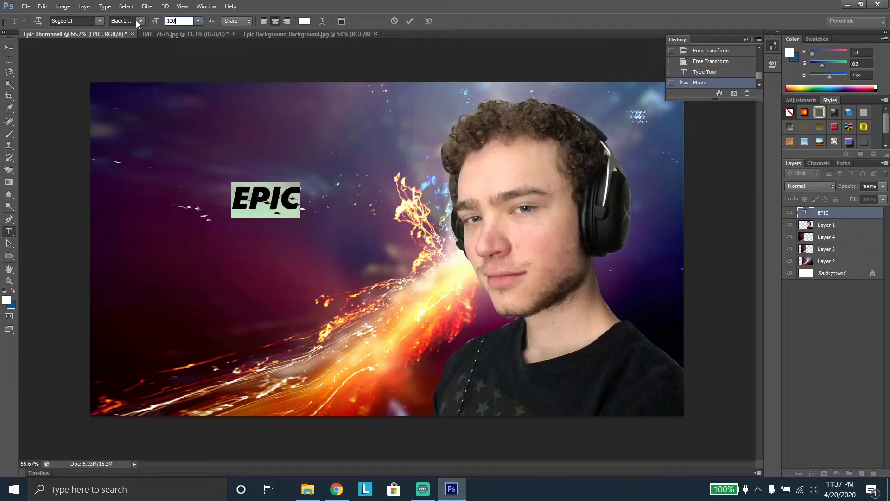
key(BackSpace)
key(BackSpace)
key(BackSpace)
text(300)
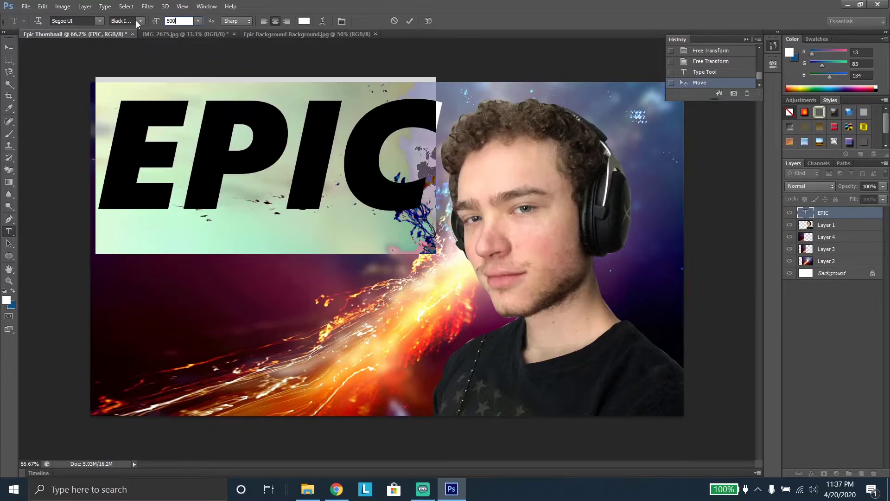
key(BackSpace)
key(BackSpace)
key(BackSpace)
text(400)
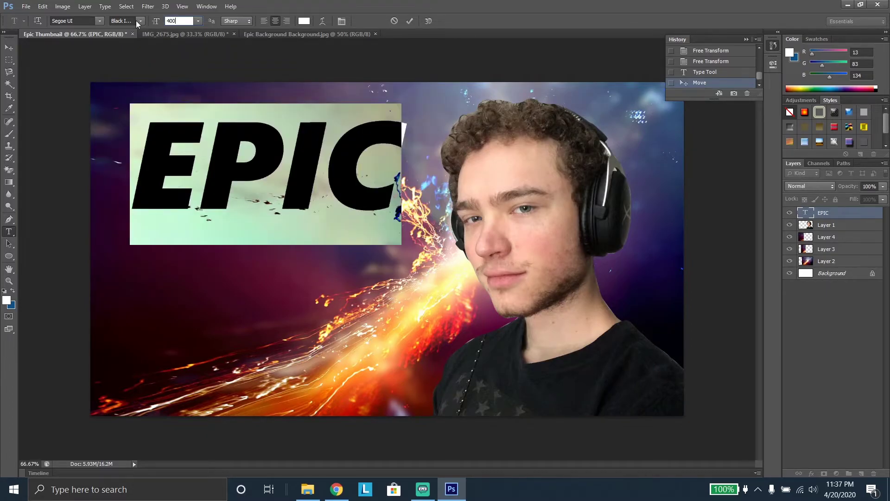
key(Return)
Step: Try the Crisp, Smooth and None anti-aliasing methods on the EPIC text
click(239, 22)
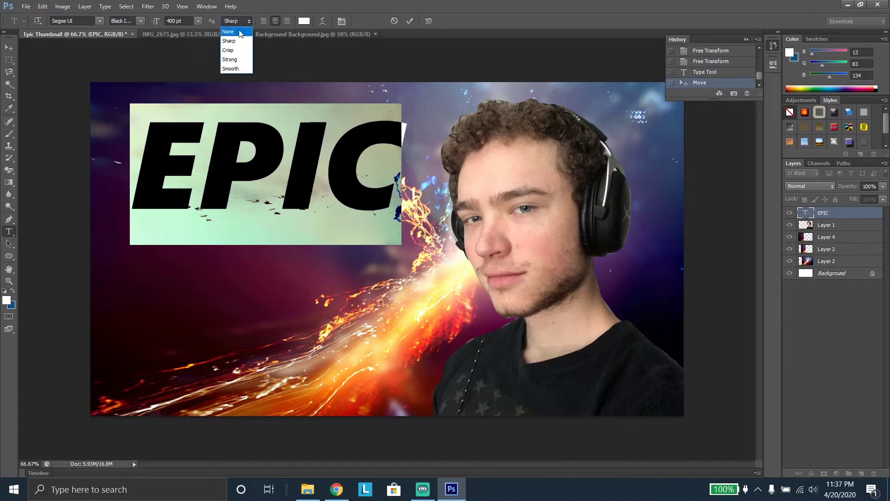
click(238, 50)
click(239, 23)
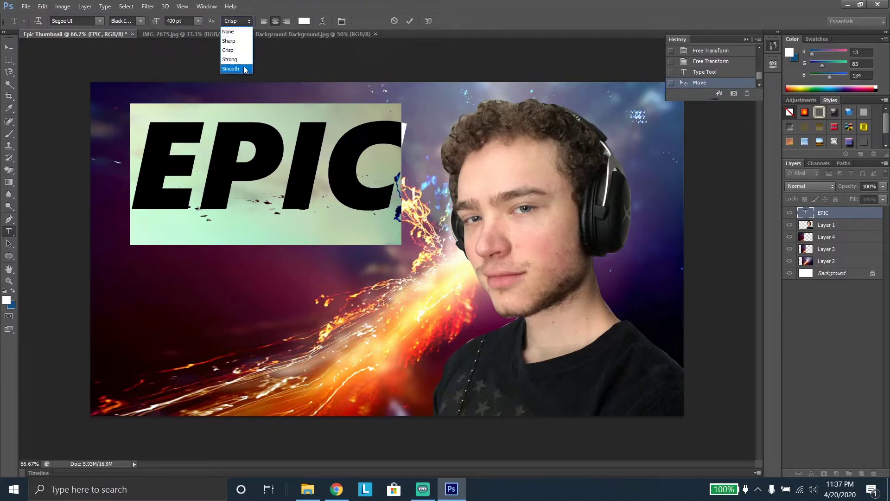
click(243, 68)
click(239, 21)
click(230, 32)
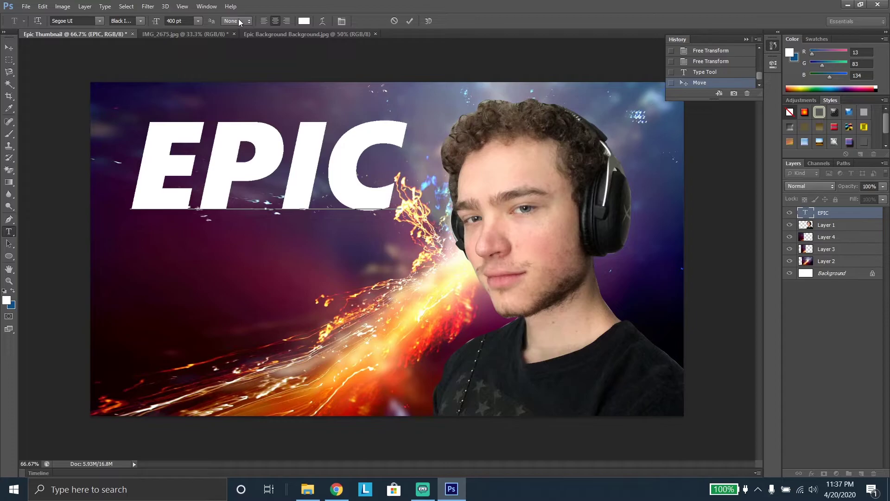
Step: Reselect the whole word EPIC and set its anti-aliasing method to Sharp
drag(401, 166, 184, 146)
click(311, 174)
drag(394, 167, 158, 163)
click(245, 21)
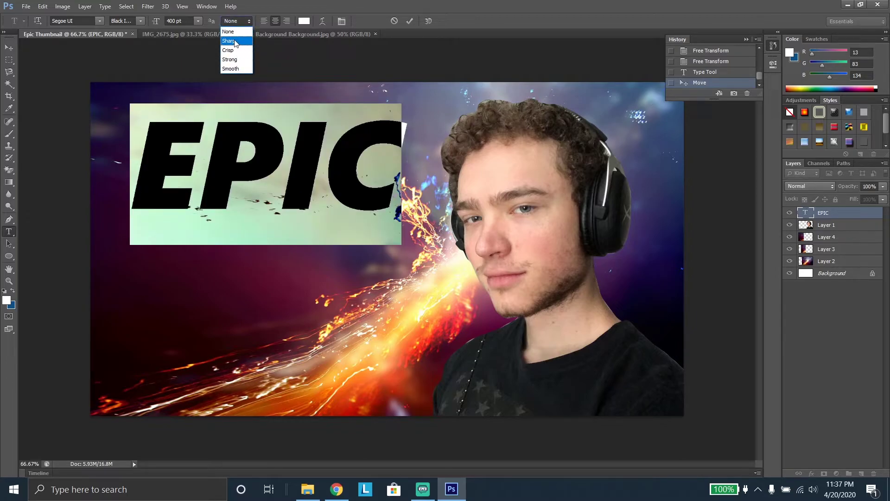
click(232, 37)
click(366, 158)
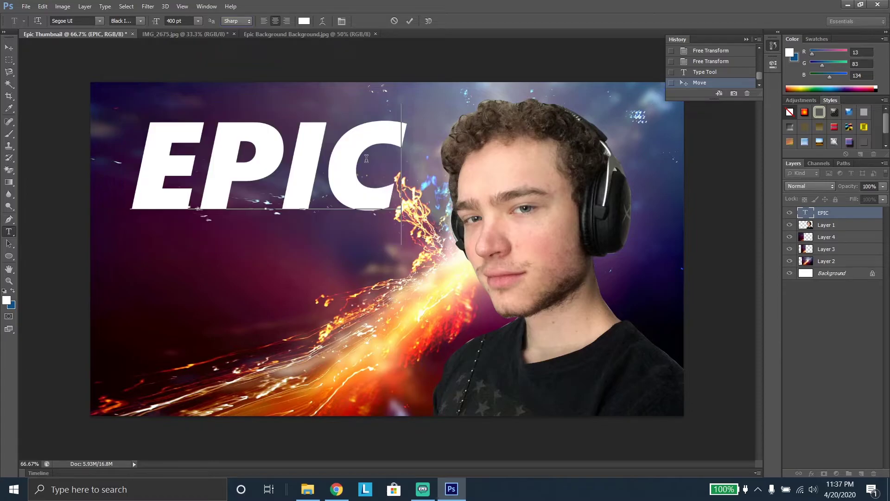
click(304, 21)
click(532, 311)
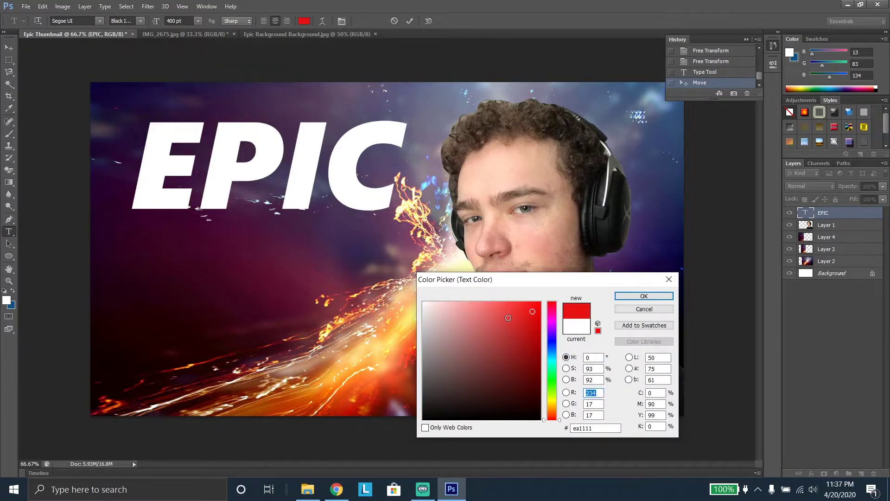
click(669, 279)
Step: Select the word EPIC, try the bright magenta text colour fb00f8, and discard all pending text edits
drag(401, 176, 146, 160)
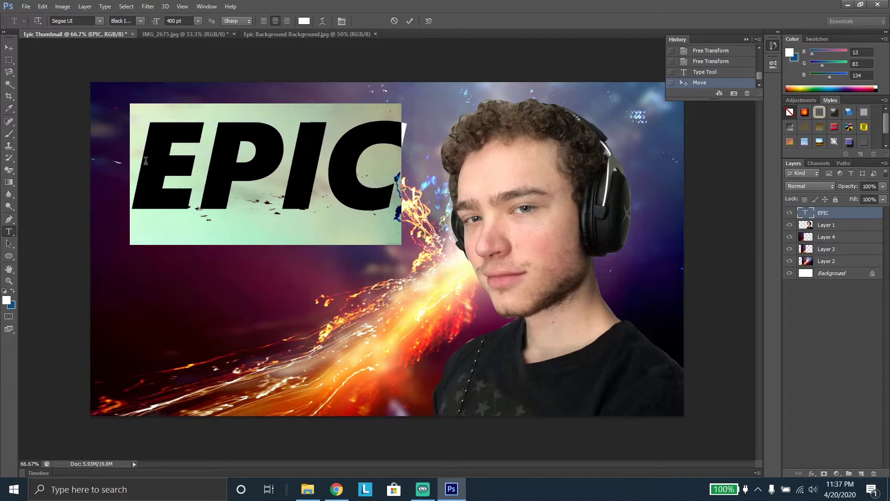
click(304, 21)
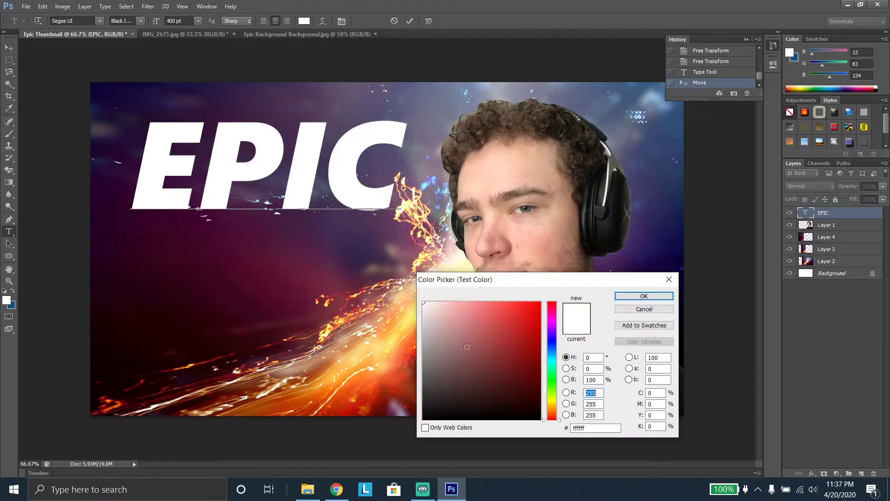
click(530, 303)
drag(512, 322, 530, 404)
mouse_move(553, 370)
mouse_down()
mouse_move(553, 321)
mouse_move(540, 303)
mouse_up()
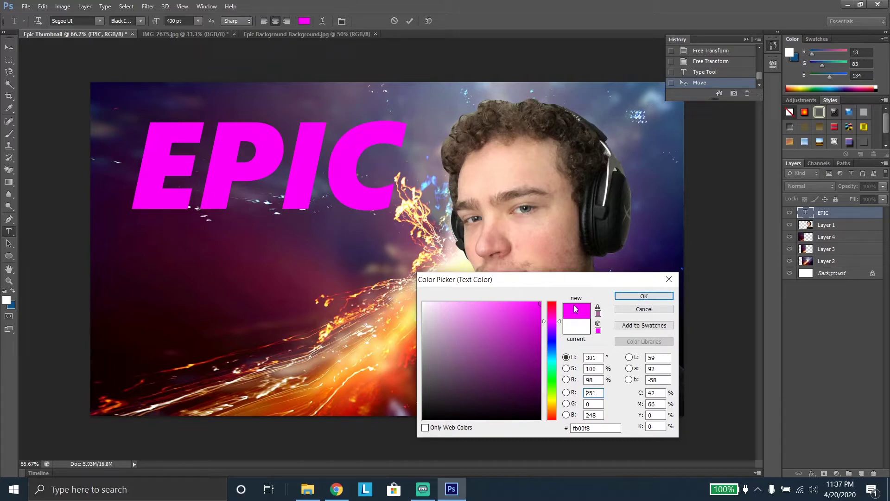
click(634, 297)
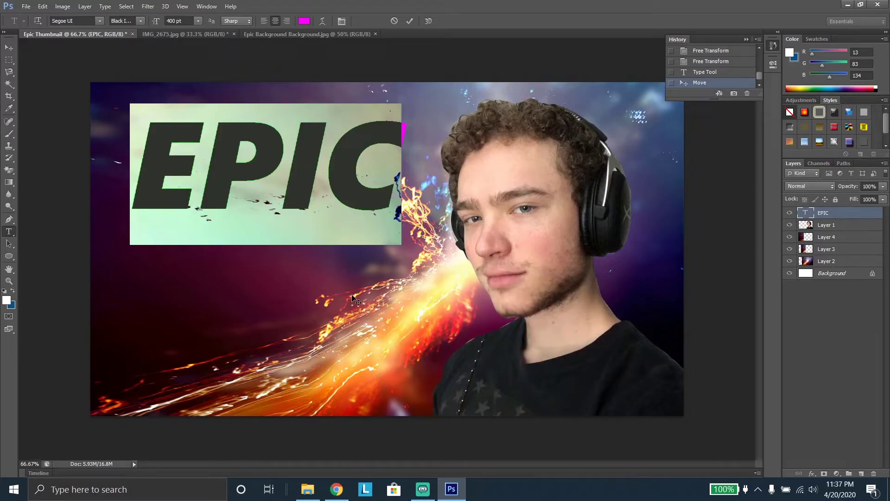
key(Escape)
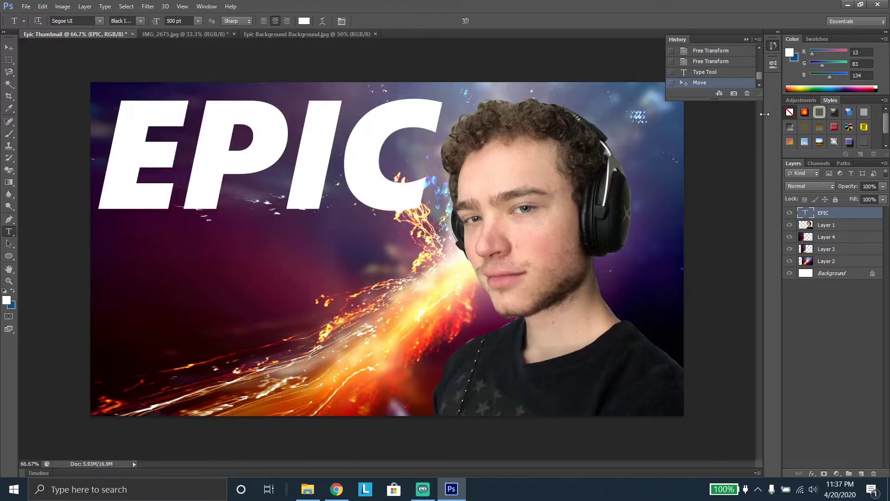
Step: Reapply a magenta colour to the EPIC title and nudge the text slightly right in the upper-left area
key(v)
key(ctrl+shift+z)
key(ctrl+shift+z)
drag(218, 196, 223, 183)
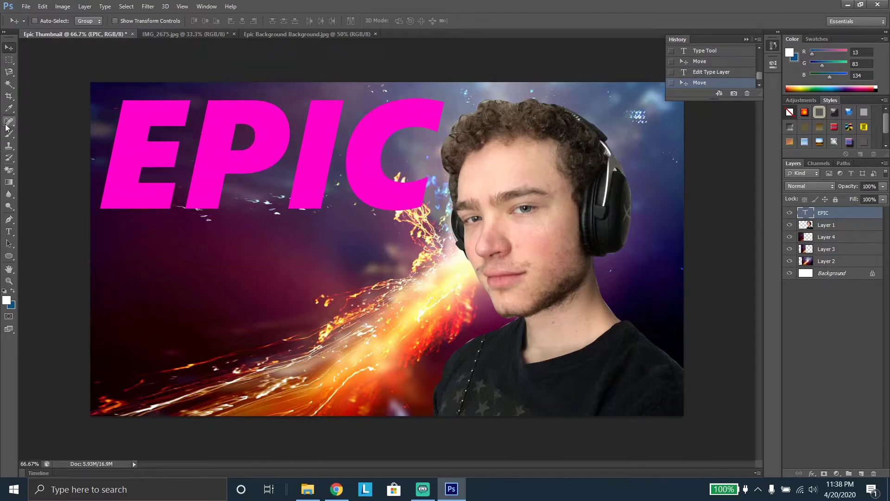
Step: Resize the EPIC title to 400 pt and move it slightly up and to the right
click(12, 231)
double_click(109, 159)
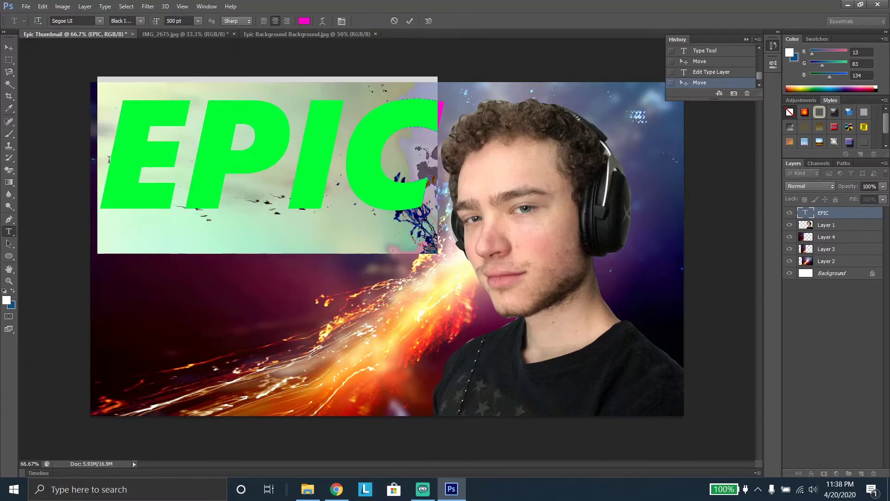
click(198, 21)
click(191, 20)
text(400)
key(Return)
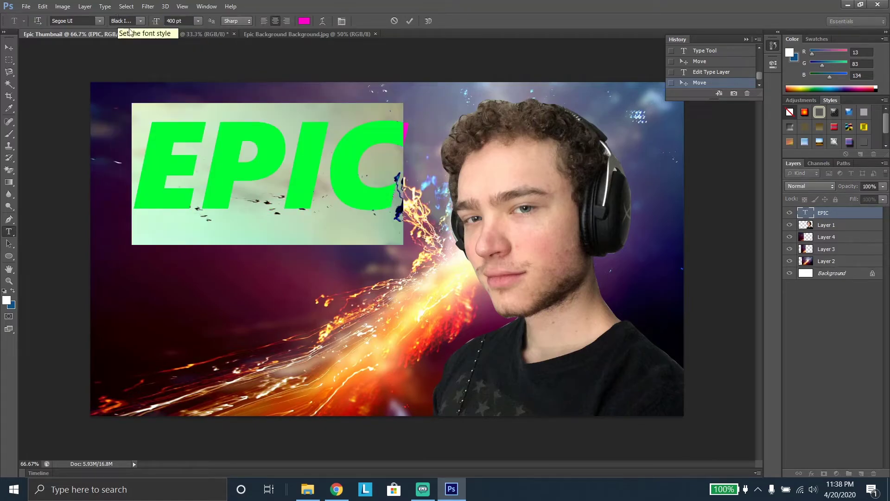
click(433, 197)
click(9, 48)
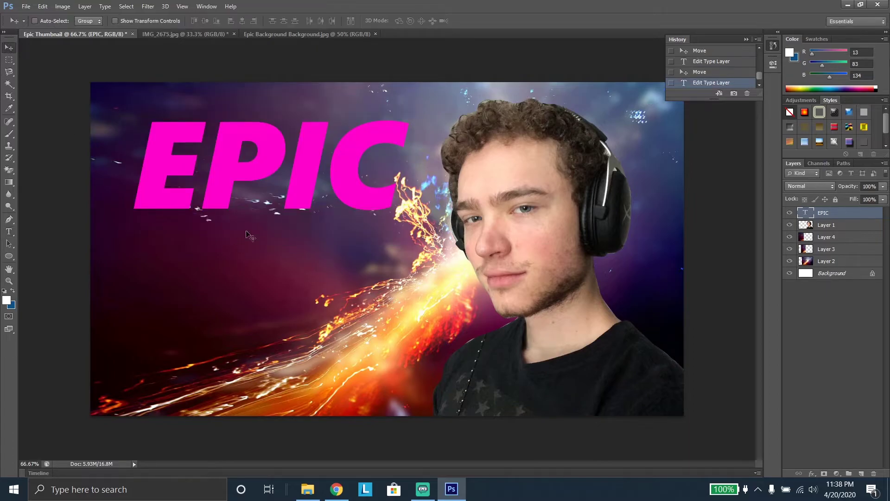
mouse_move(260, 173)
mouse_down()
mouse_move(302, 190)
mouse_move(284, 374)
mouse_move(208, 352)
mouse_move(255, 173)
mouse_move(266, 168)
mouse_up()
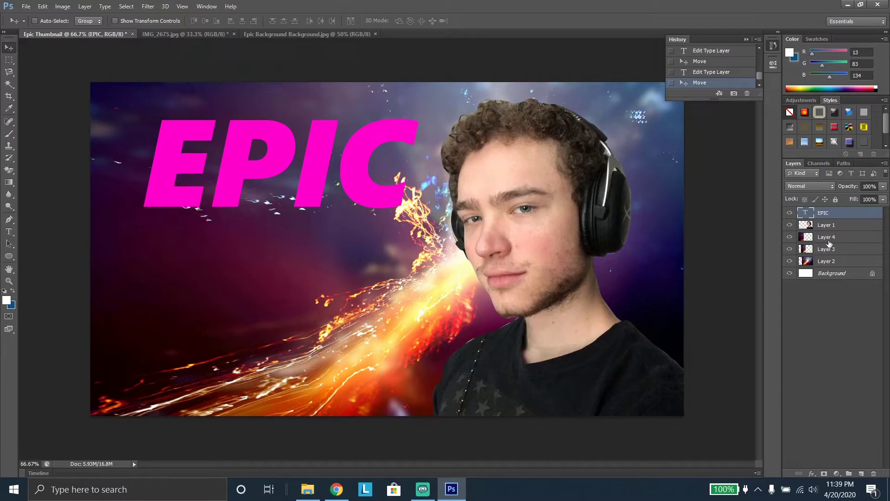
Step: Add a thin black Stroke layer style to the EPIC text layer
double_click(833, 216)
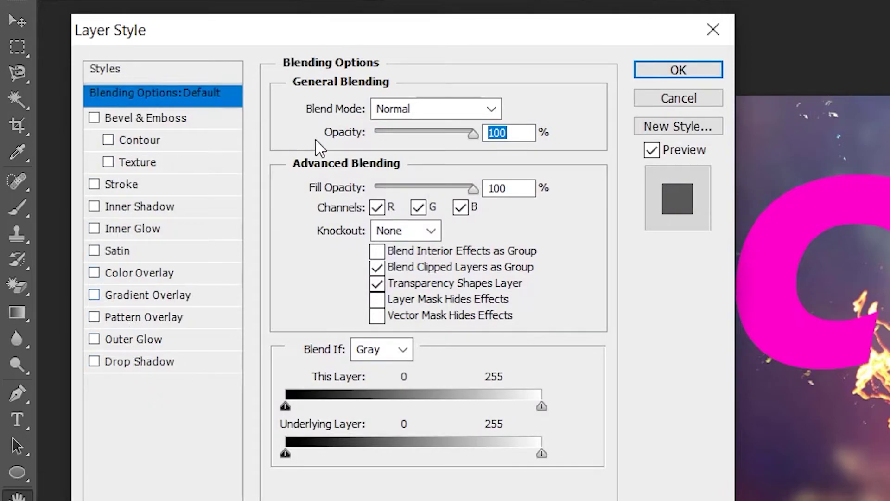
drag(393, 44, 605, 124)
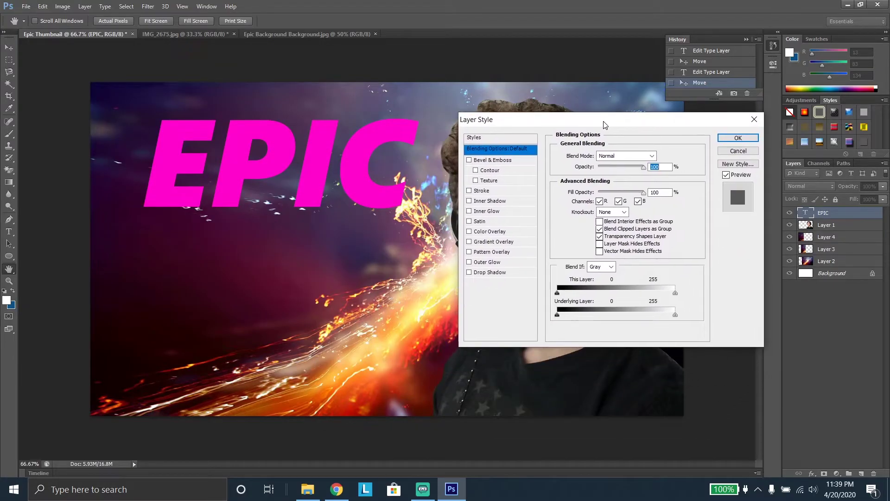
click(470, 192)
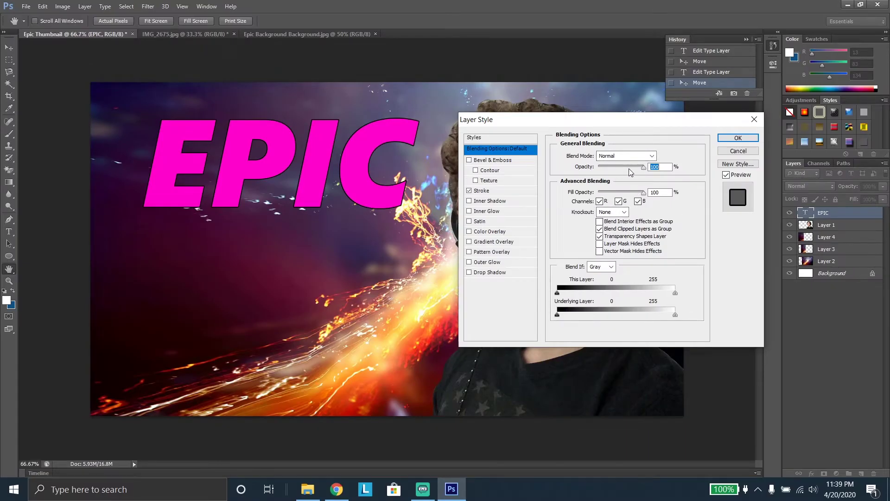
mouse_move(641, 168)
mouse_down()
mouse_move(599, 168)
mouse_move(644, 168)
mouse_move(623, 194)
mouse_move(601, 203)
mouse_move(654, 195)
mouse_up()
click(730, 141)
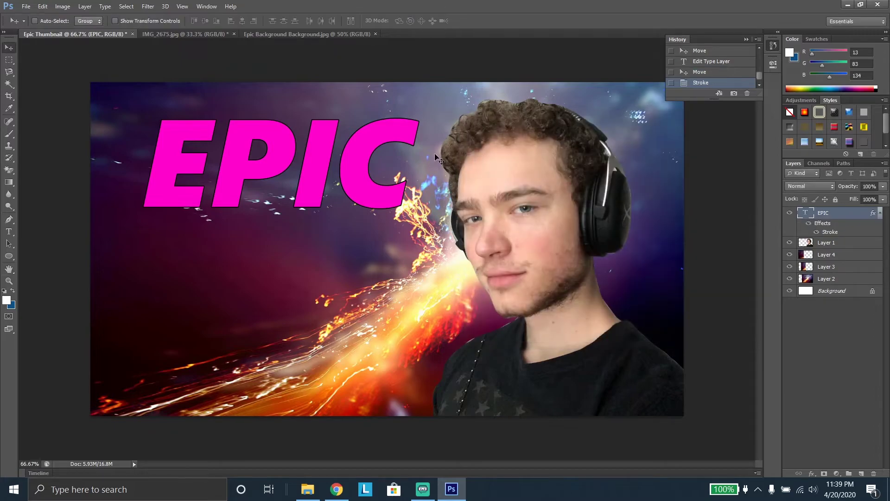
Step: Increase the EPIC stroke size to 18 px, keeping its black colour
double_click(830, 232)
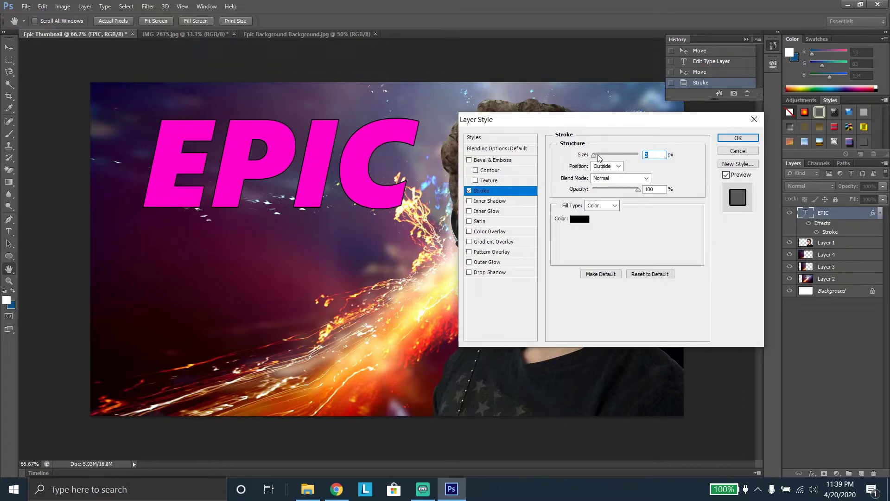
mouse_move(596, 158)
mouse_down()
mouse_move(616, 156)
mouse_move(599, 156)
mouse_up()
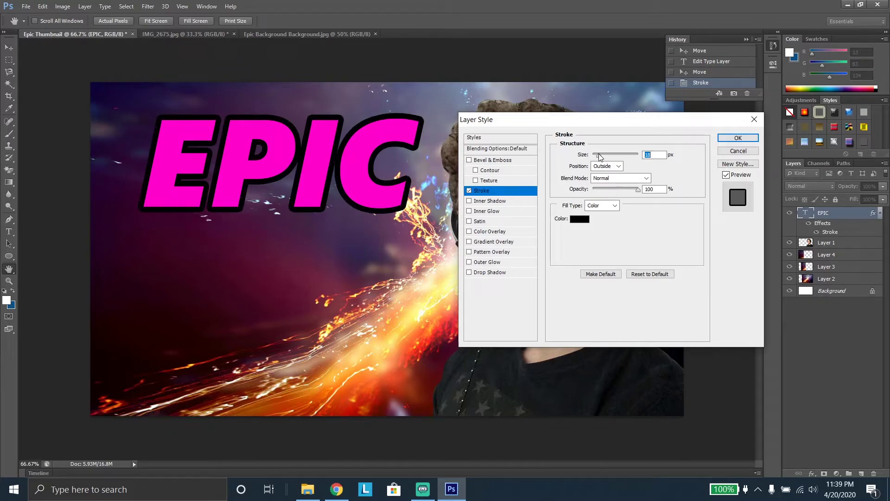
click(580, 218)
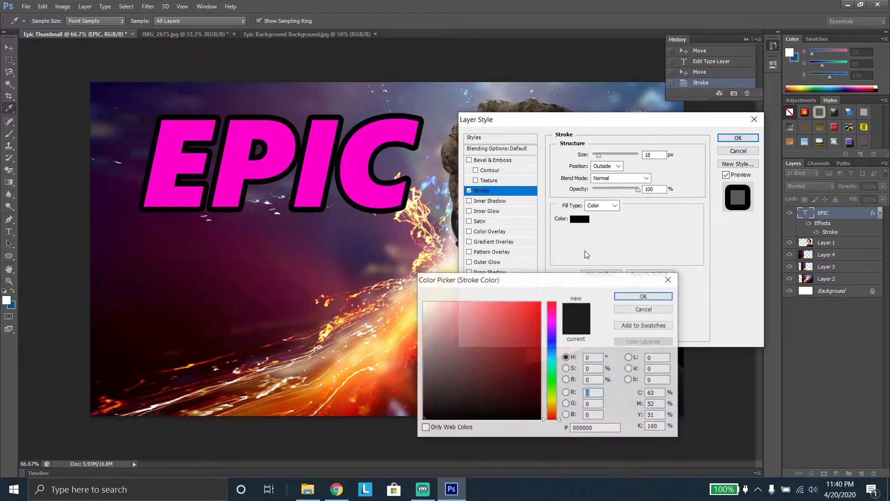
click(666, 277)
Step: Try the Gradient and Pattern fill types on the EPIC stroke and return it to Color
click(617, 205)
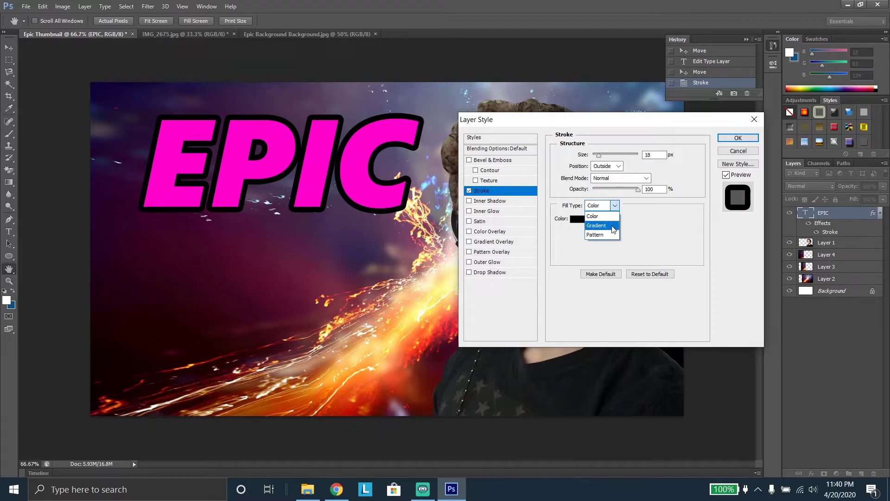
click(587, 226)
click(616, 206)
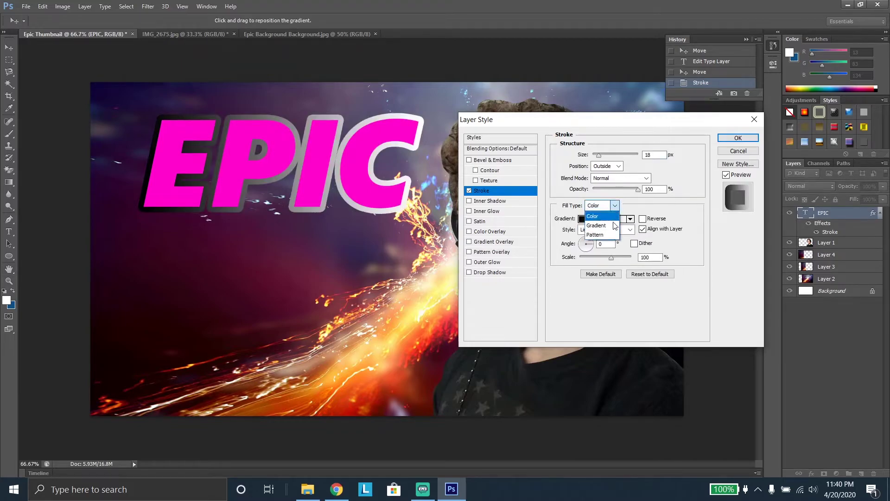
click(599, 234)
click(616, 205)
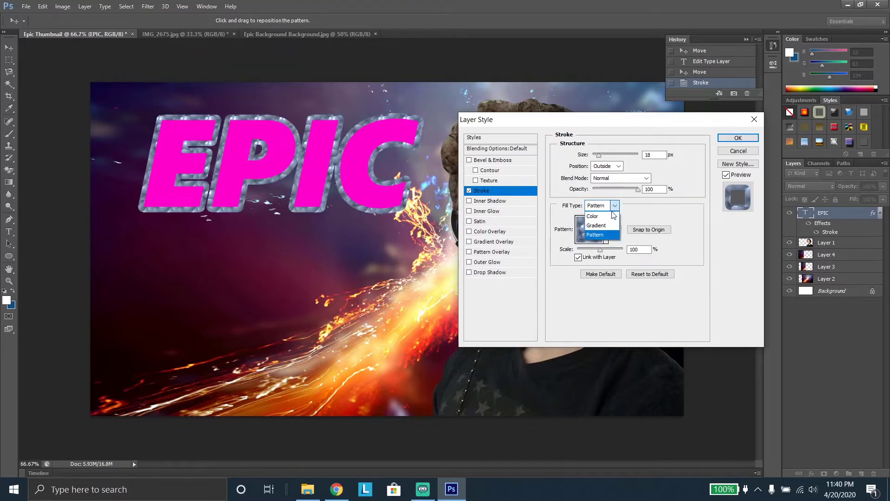
click(594, 217)
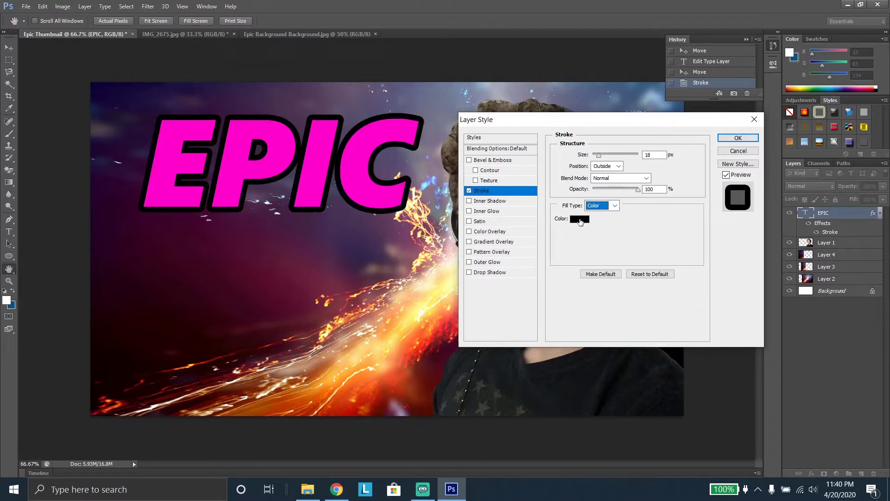
Step: Inspect the EPIC title's stroke colour and layer style settings, plus its text formatting
click(581, 219)
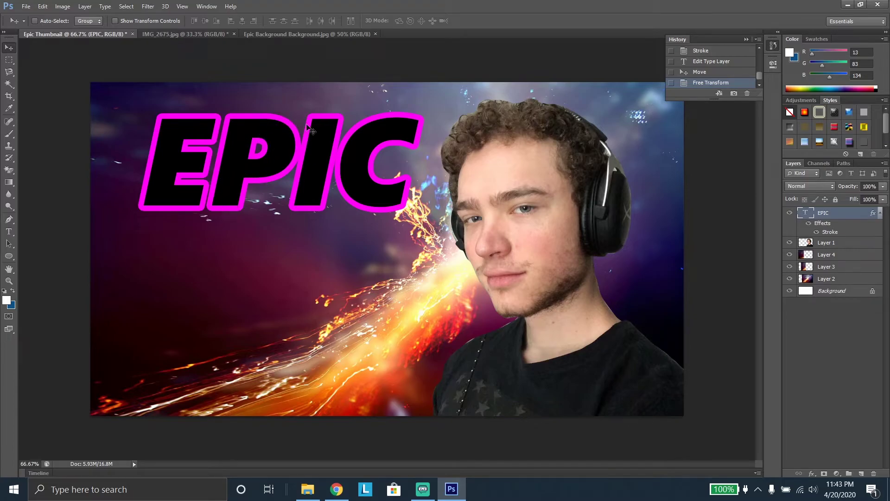
double_click(827, 232)
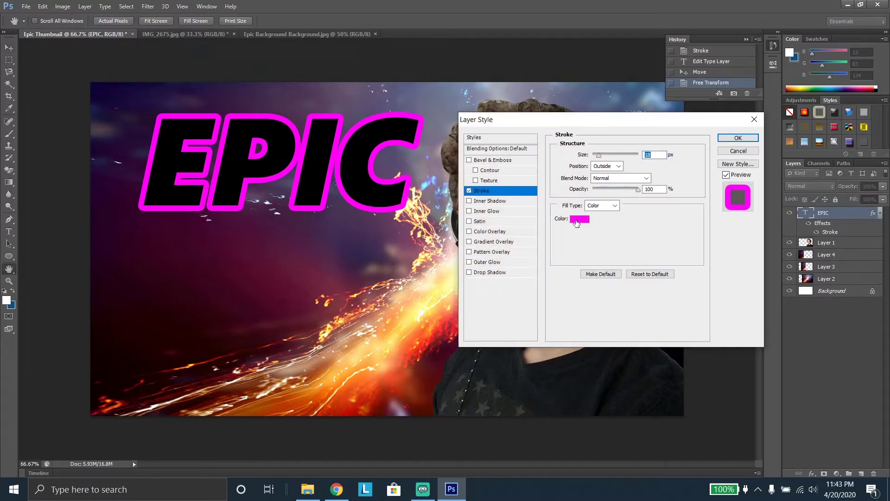
click(738, 138)
click(10, 231)
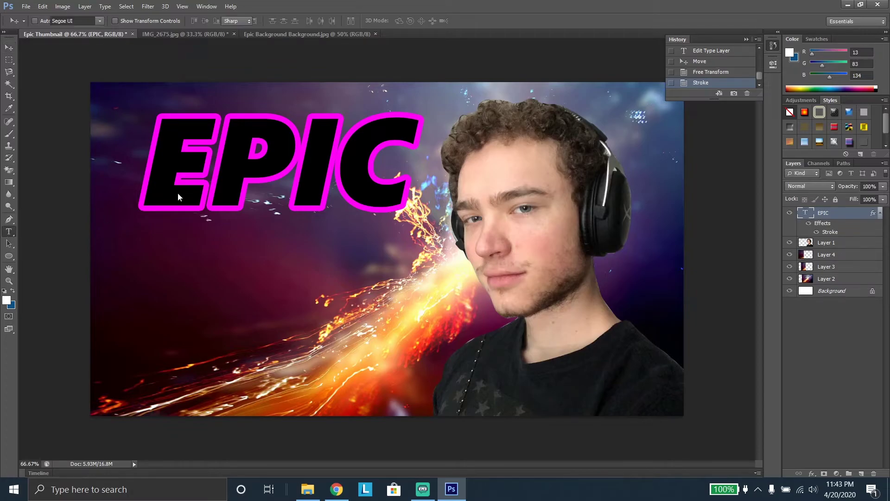
click(177, 193)
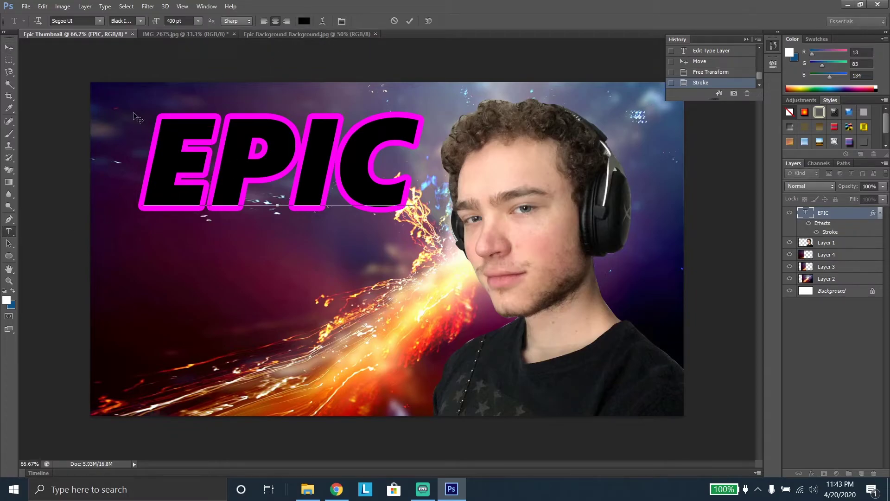
click(8, 48)
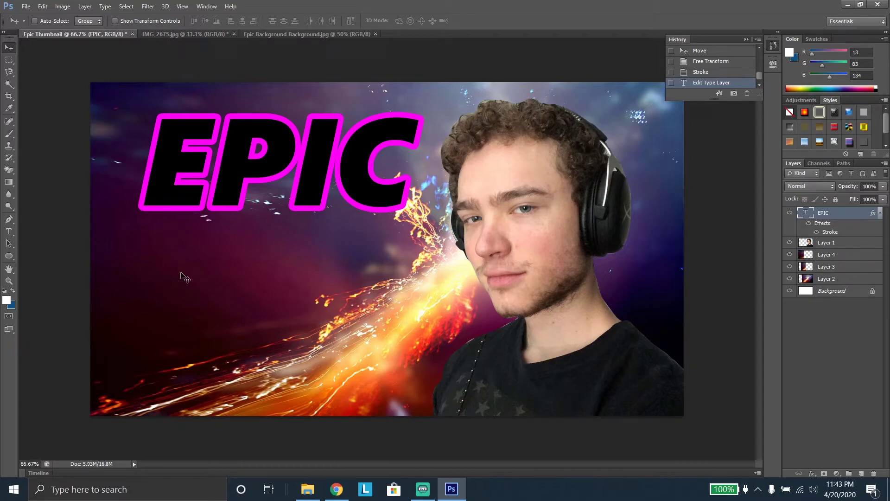
Step: Add a separate text layer reading Thumbnail below the EPIC title
key(t)
click(146, 288)
text(Thum)
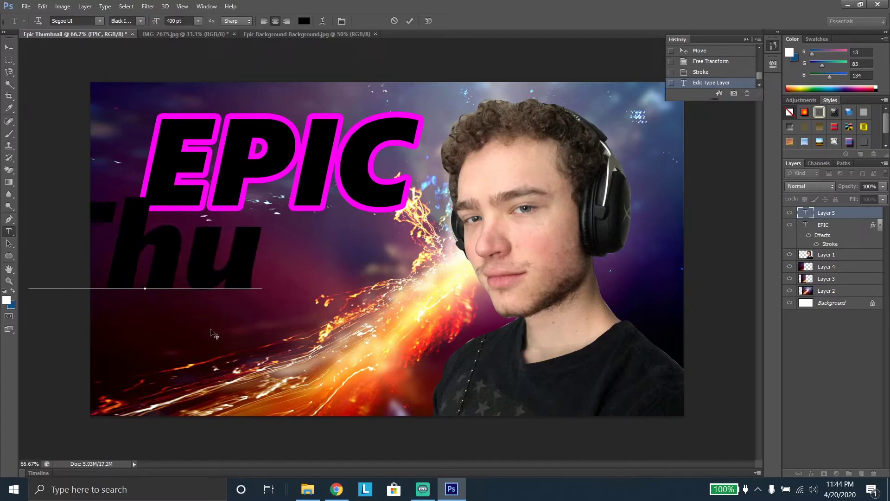
text(bnail)
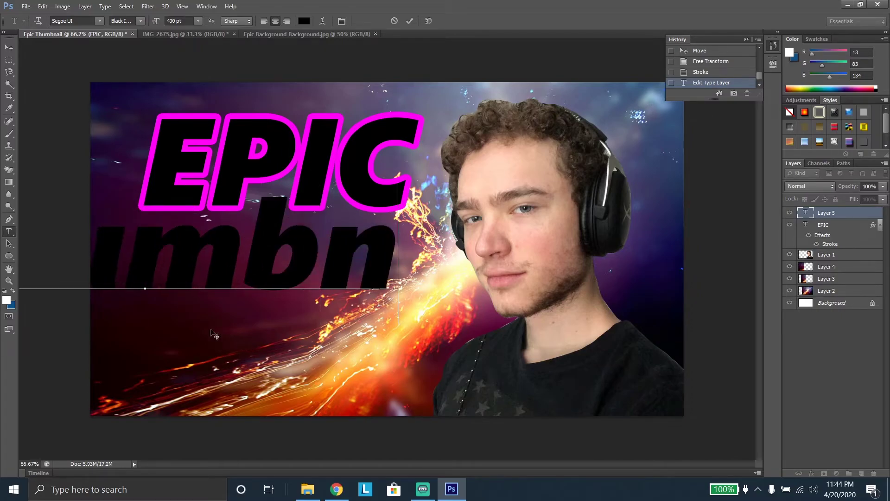
Step: Set the visible letters of Thumbnail to 200 pt and move the whole word onto the canvas below EPIC
click(183, 18)
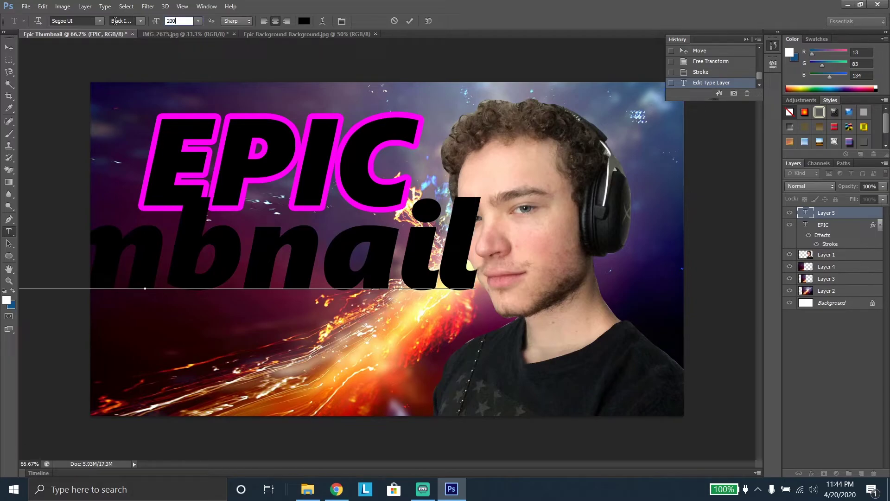
text(200)
key(Return)
drag(469, 245, 2, 254)
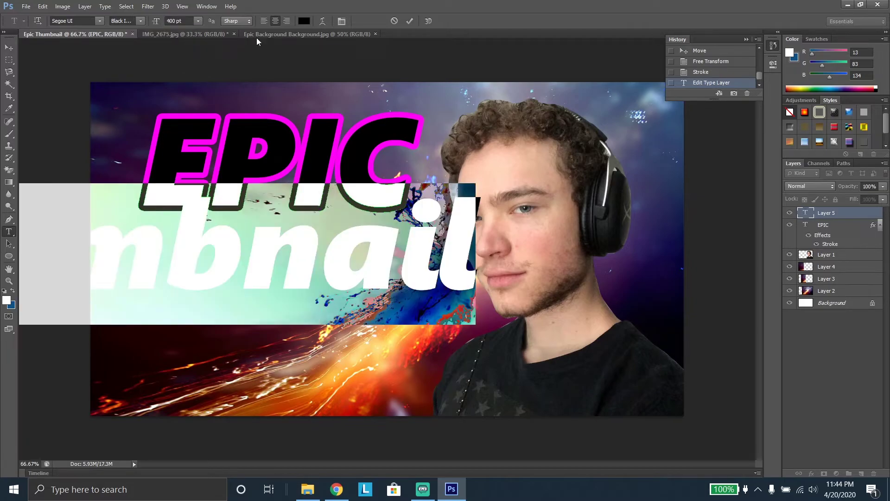
click(181, 21)
text(200)
key(Return)
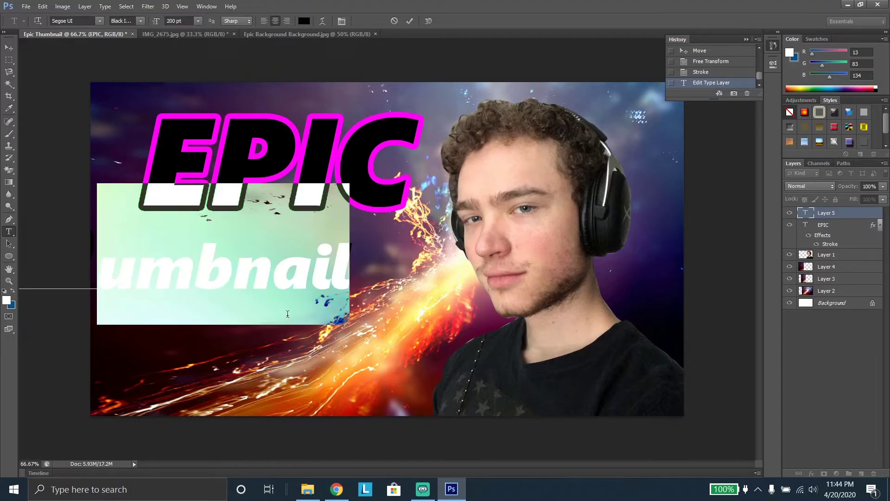
click(9, 47)
drag(186, 273, 397, 330)
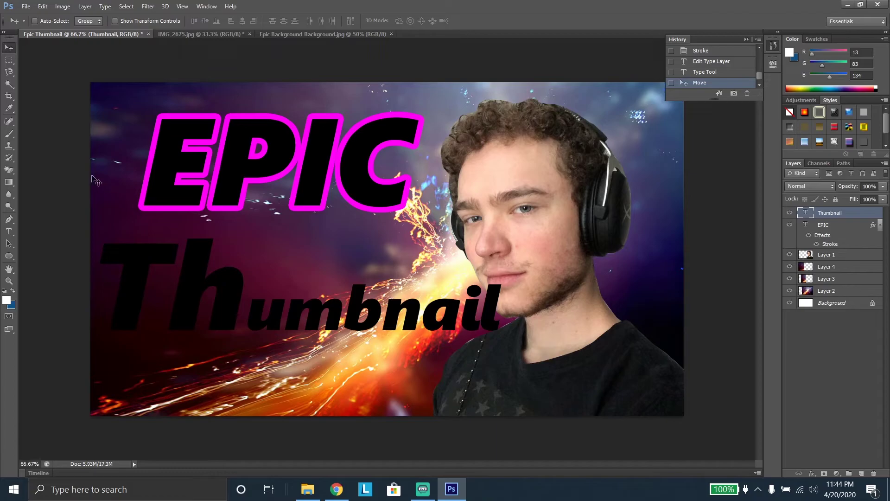
Step: Set the whole word Thumbnail to 200 pt and move it slightly up and to the left
click(9, 231)
click(501, 311)
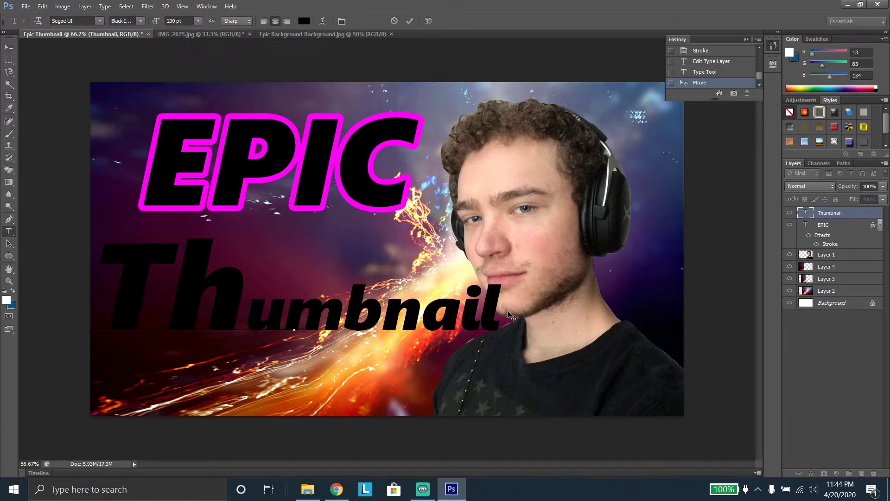
drag(500, 311, 118, 270)
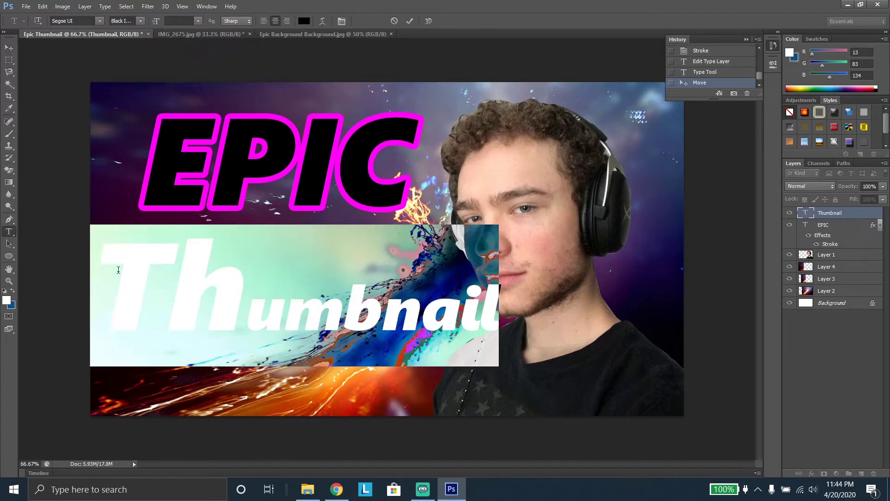
click(181, 21)
text(200)
key(Return)
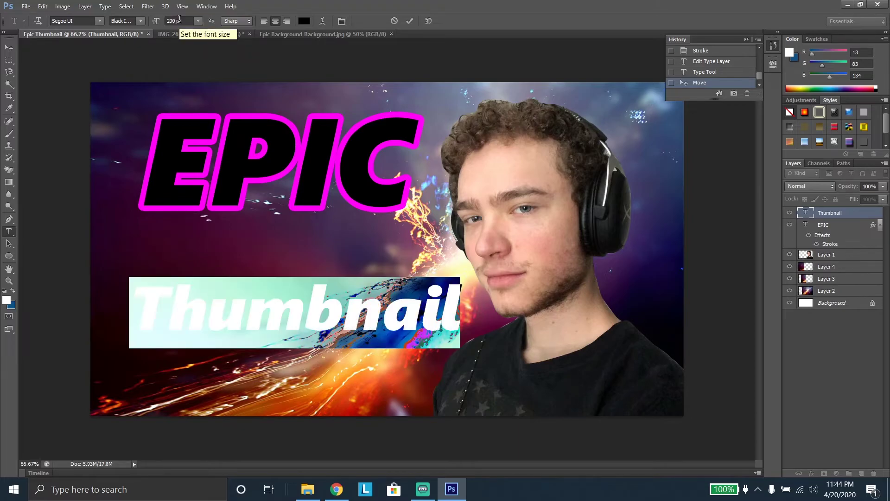
key(ctrl+Return)
key(v)
mouse_move(308, 315)
mouse_down()
mouse_move(288, 285)
mouse_move(288, 296)
mouse_up()
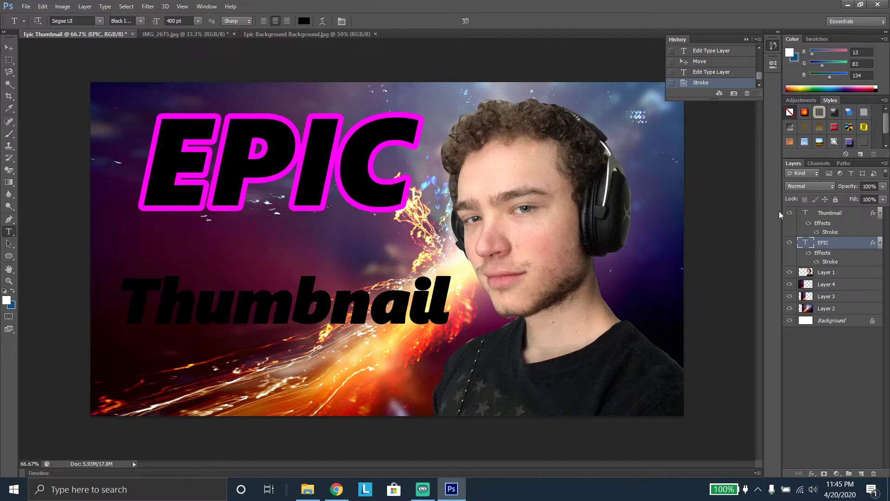
Step: Copy the EPIC layer's style onto the Thumbnail layer and nudge the word slightly up and left
right_click(824, 264)
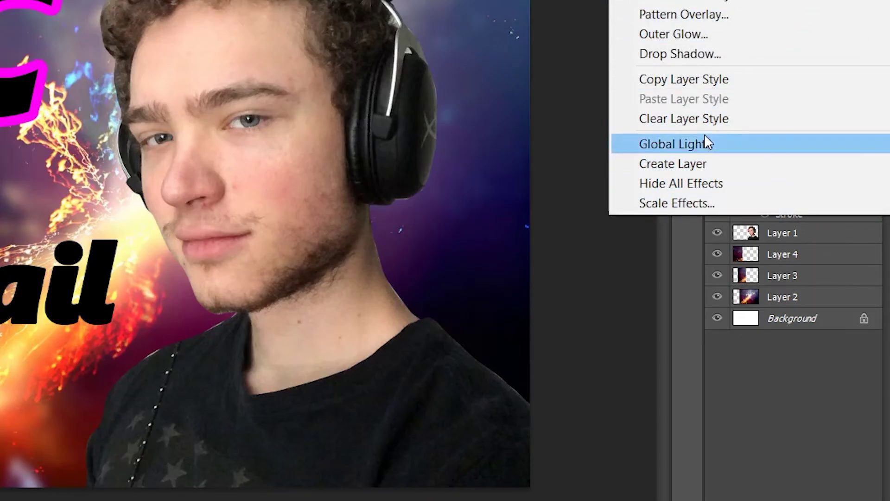
click(700, 85)
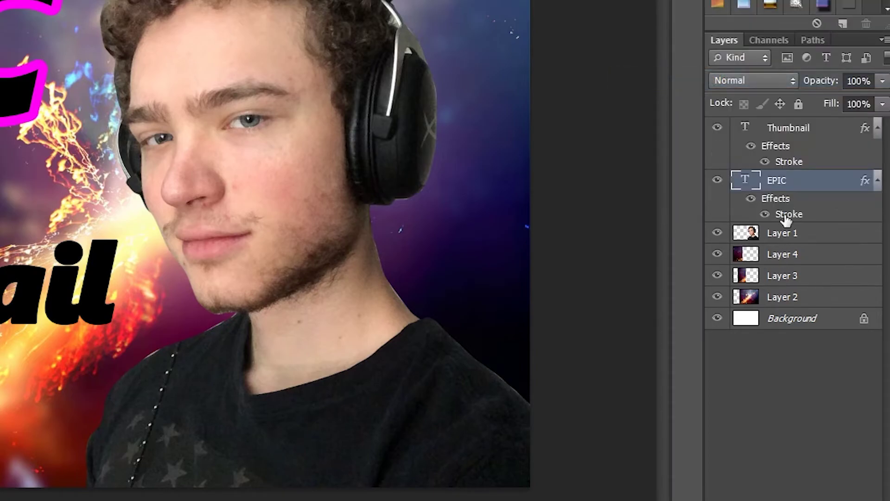
right_click(788, 163)
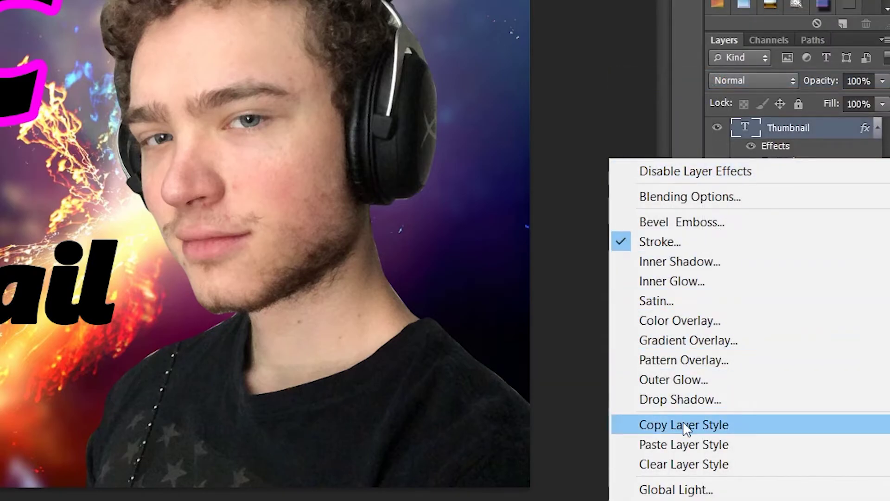
click(702, 444)
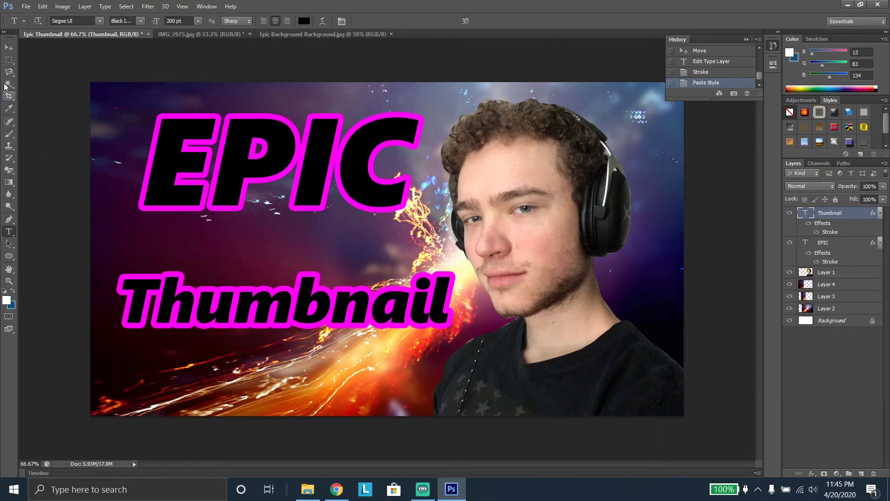
click(8, 47)
drag(286, 309, 280, 299)
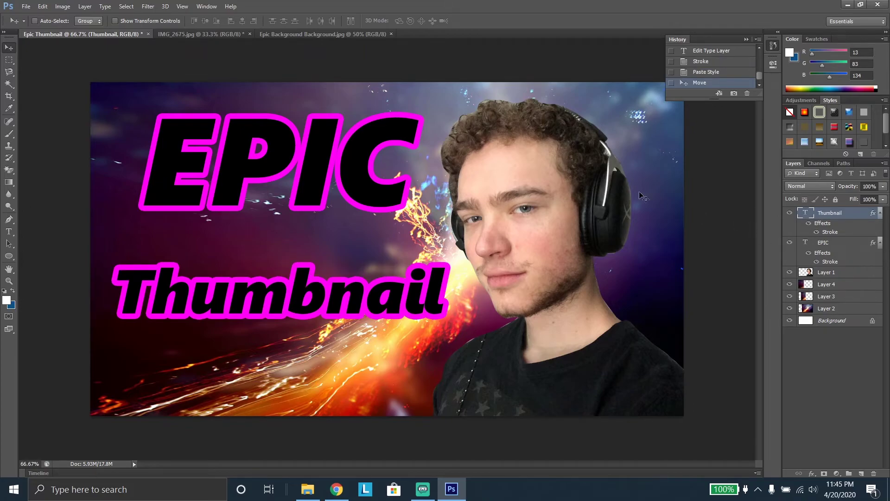
Step: Add an Outer Glow effect to the EPIC text layer
right_click(830, 263)
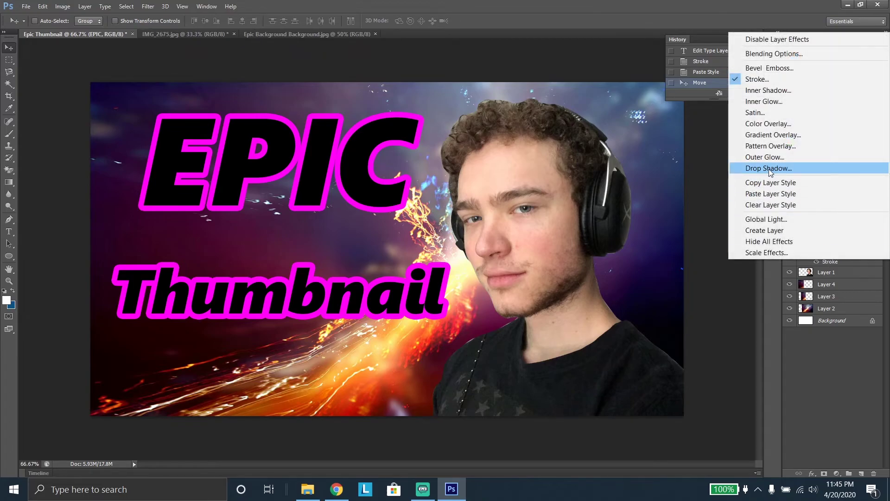
click(793, 309)
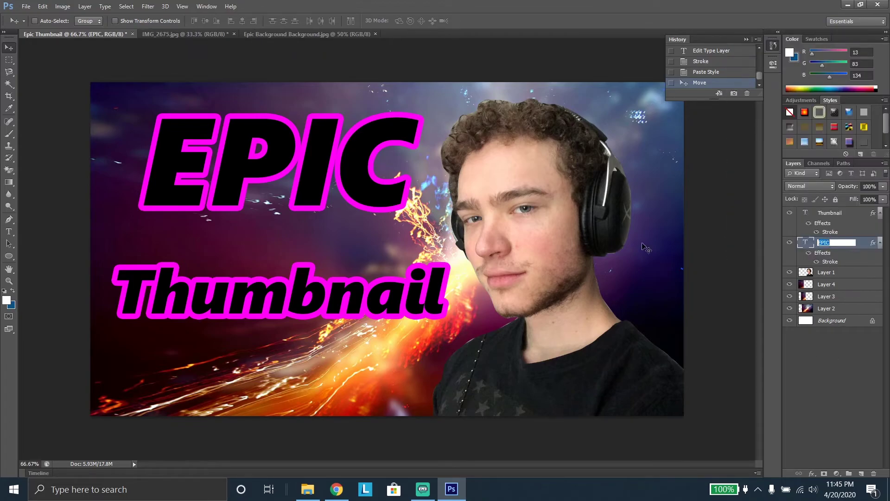
double_click(858, 245)
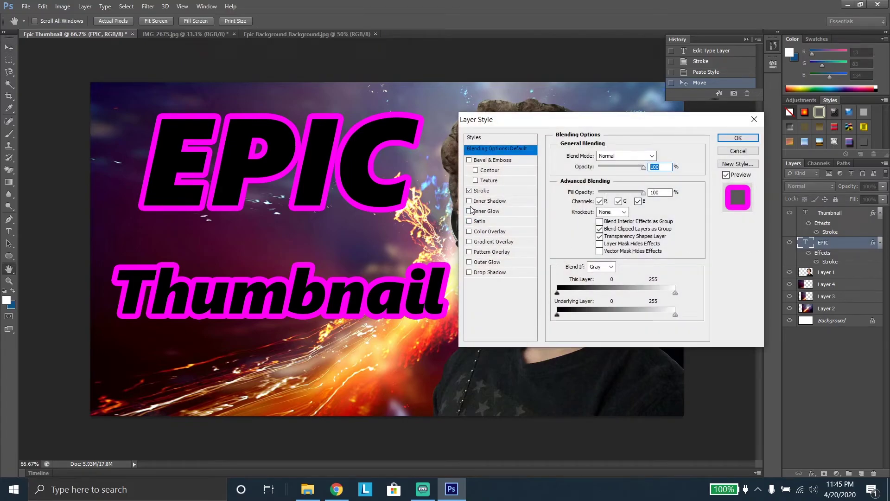
click(469, 263)
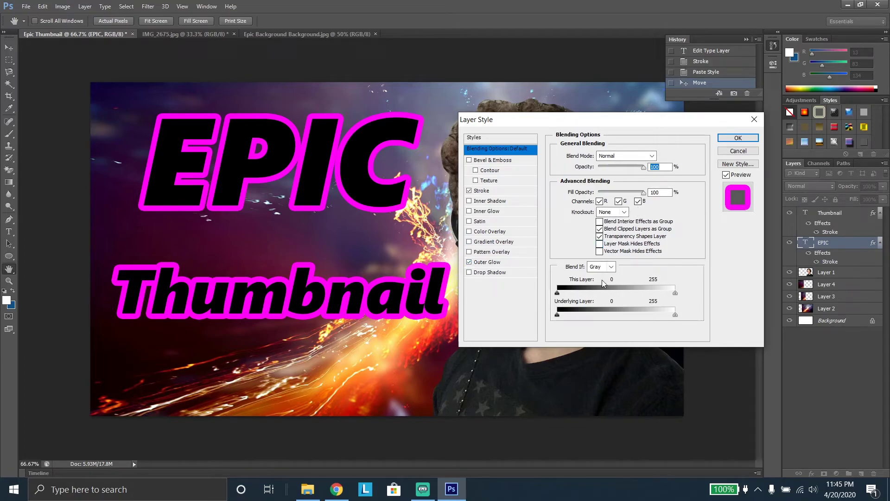
click(738, 137)
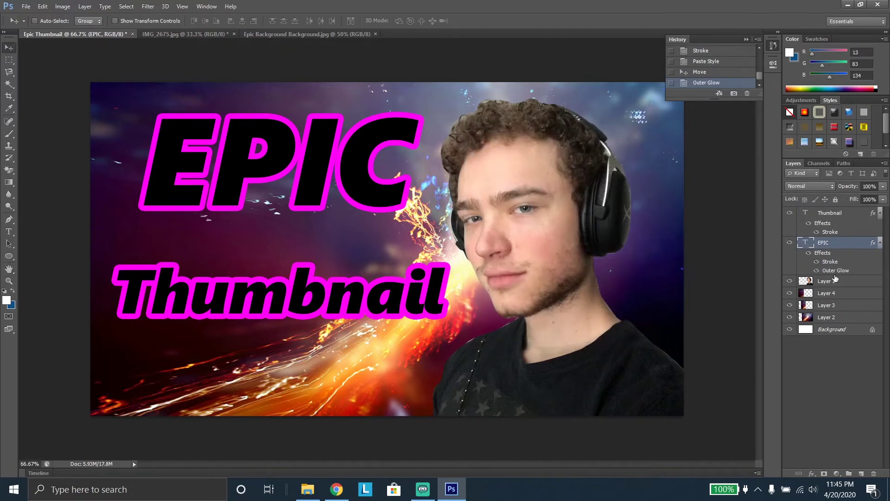
Step: Set the spread of EPIC's outer glow to 52% and its size to 70 px
double_click(833, 271)
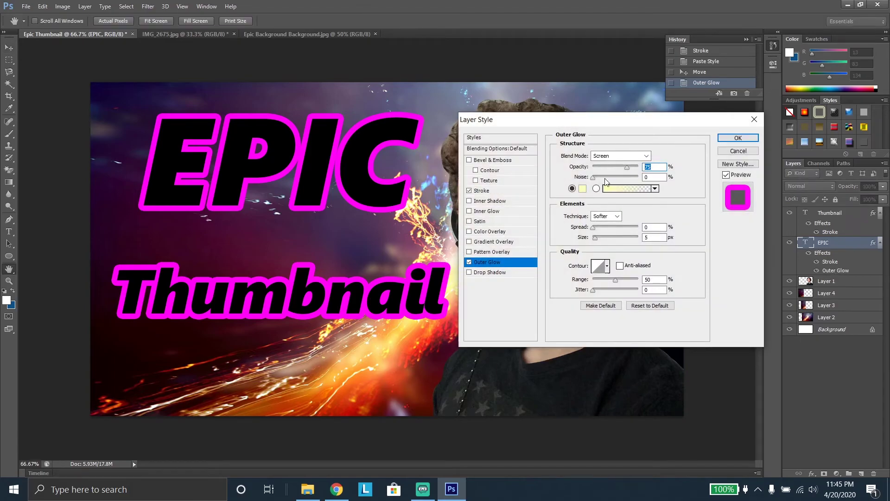
drag(592, 227, 616, 228)
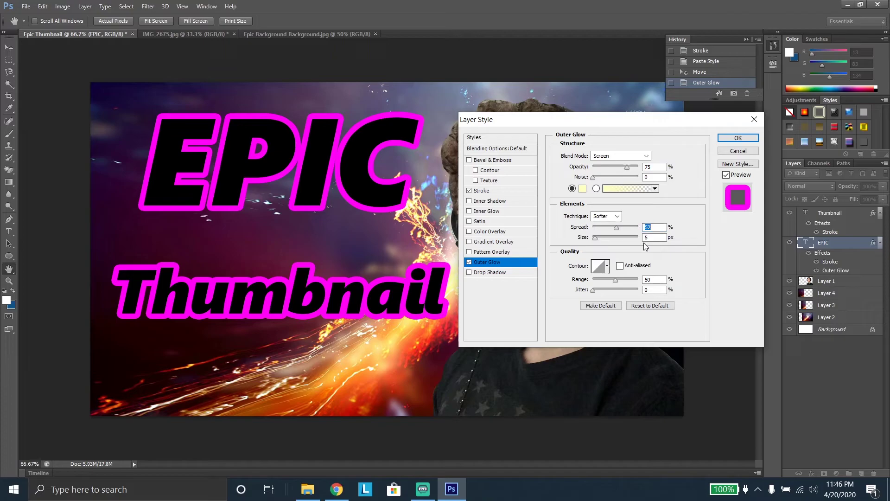
drag(612, 237, 608, 238)
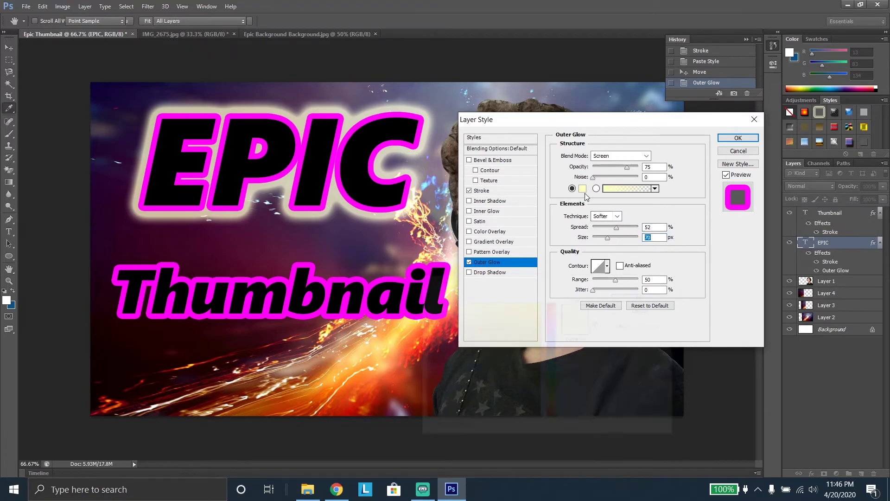
Step: Change the colour of EPIC's outer glow to cyan 06fff6 and apply the layer style
click(582, 188)
drag(527, 326, 543, 322)
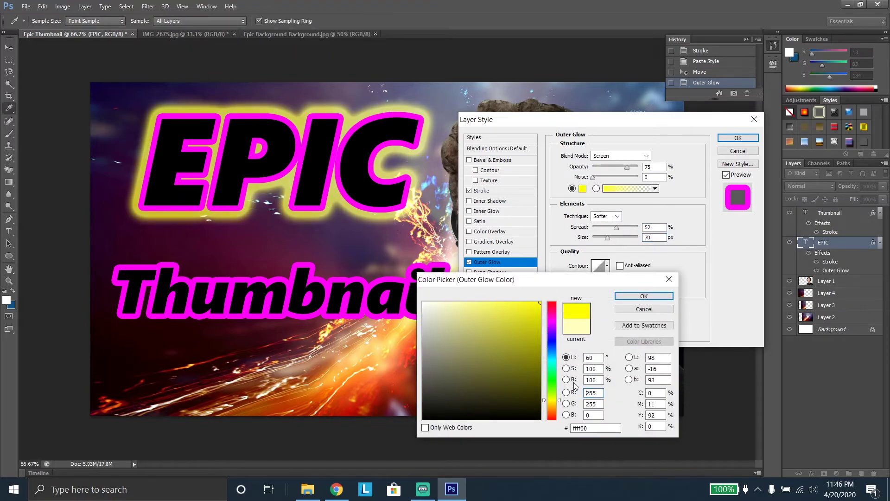
mouse_move(558, 354)
mouse_down()
mouse_move(557, 331)
mouse_move(553, 362)
mouse_up()
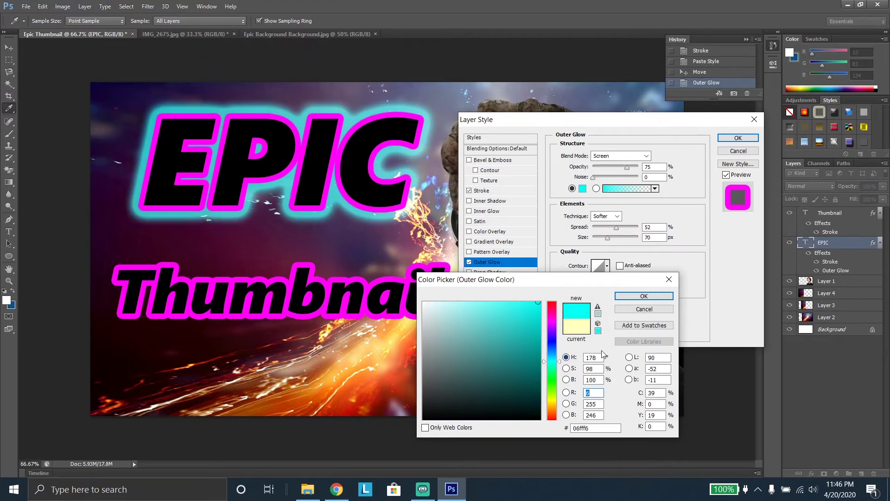
click(649, 295)
click(737, 138)
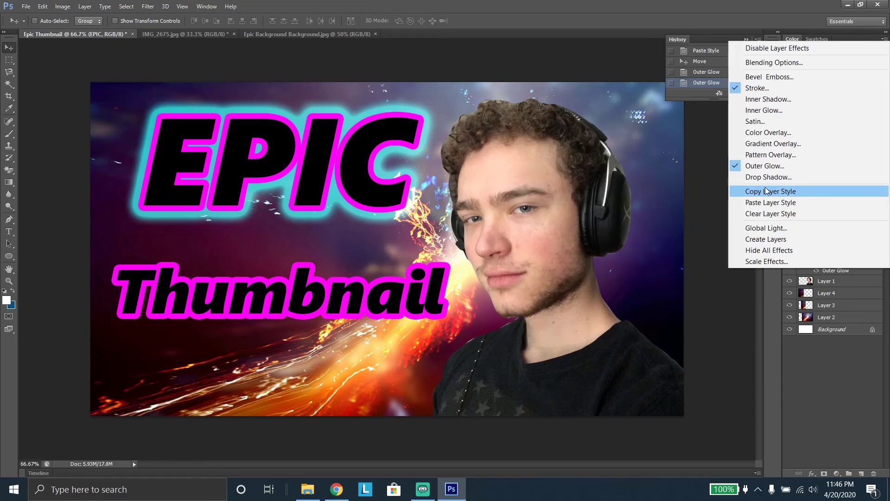
Step: Copy EPIC's layer style, including the cyan outer glow, onto the Thumbnail text layer
click(788, 191)
click(832, 214)
right_click(833, 216)
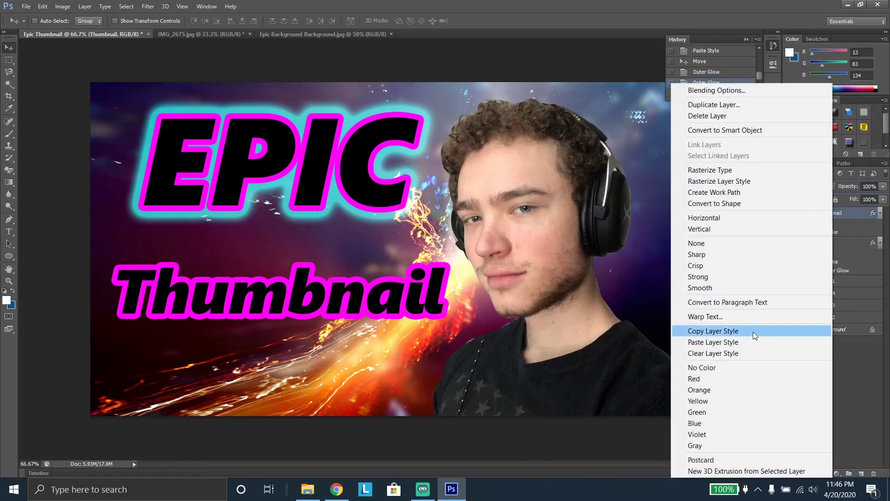
click(732, 341)
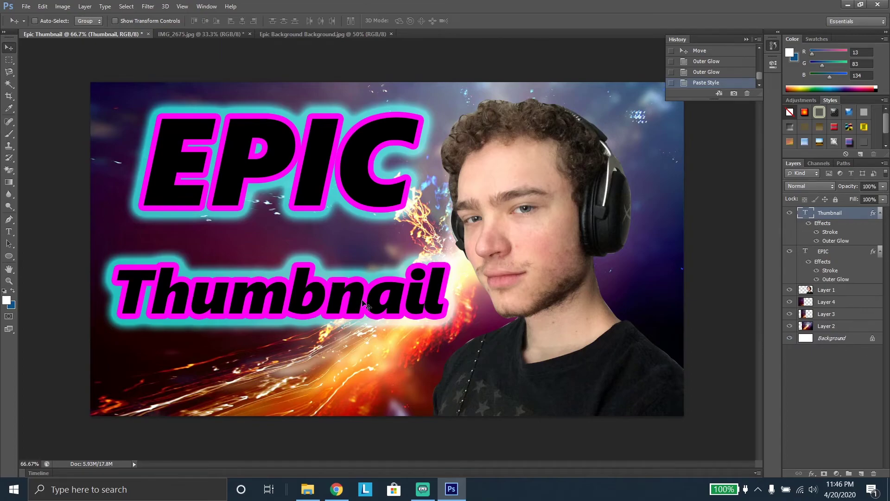
Step: Move the word Thumbnail slightly down and left, and the EPIC title slightly down and right
mouse_move(362, 304)
mouse_down()
mouse_move(356, 299)
mouse_move(353, 308)
mouse_up()
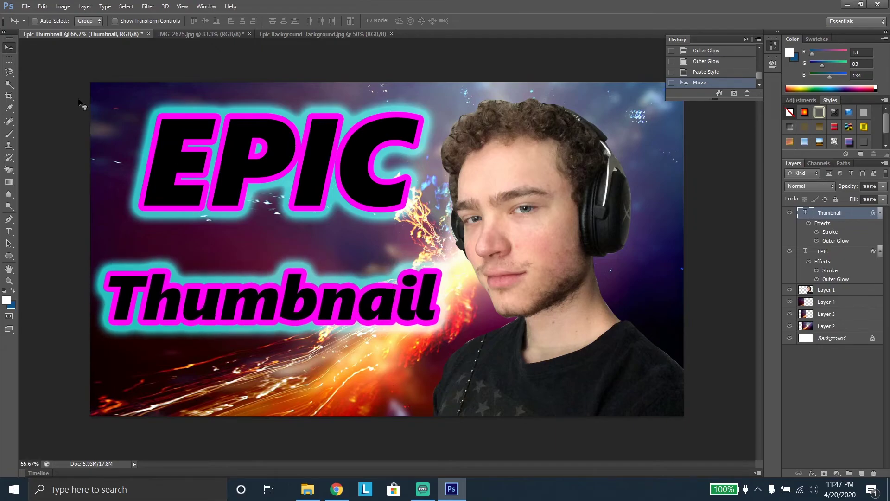
drag(204, 166, 209, 173)
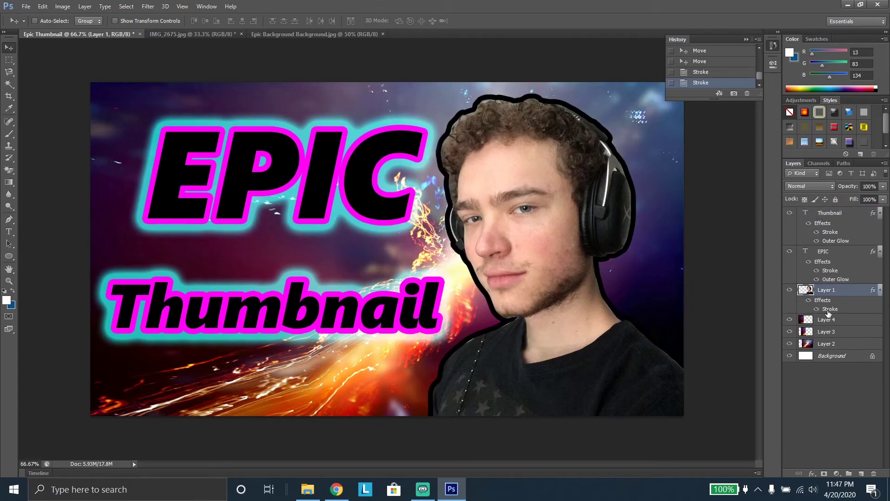
Step: Copy EPIC's layer style onto the cut-out person on Layer 1 and move the person slightly up and to the right
right_click(828, 278)
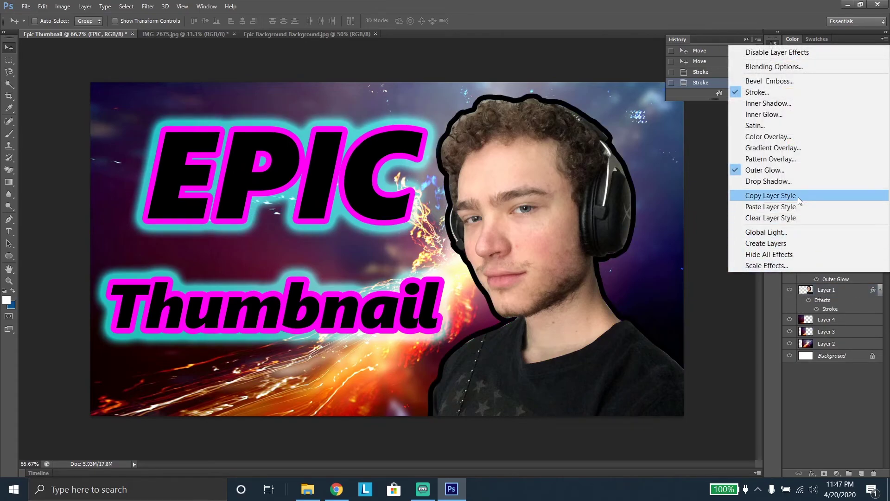
click(836, 306)
right_click(837, 306)
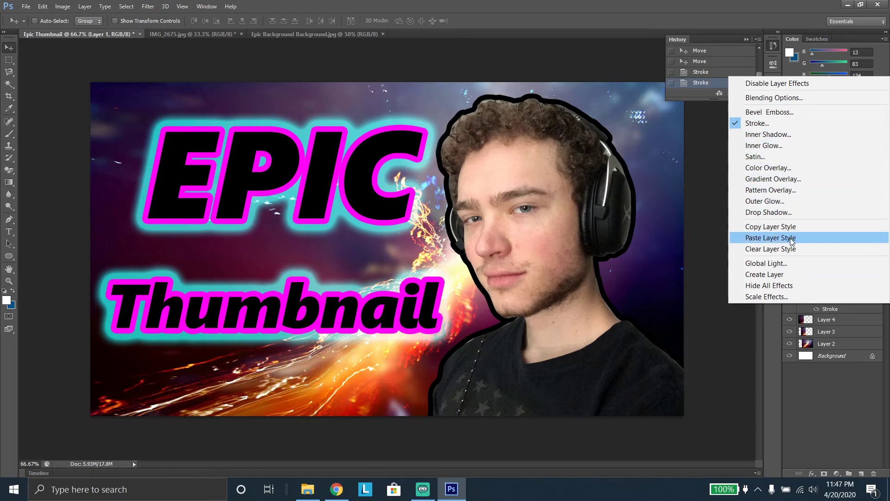
click(771, 237)
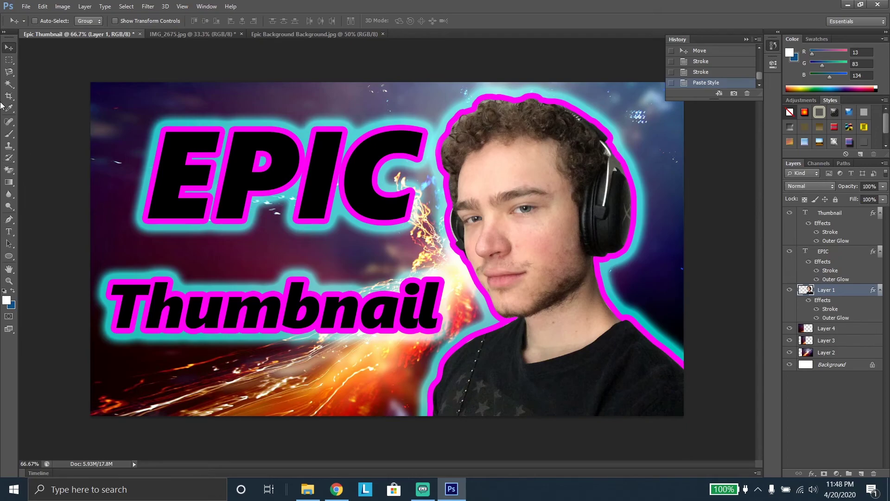
drag(728, 259, 744, 253)
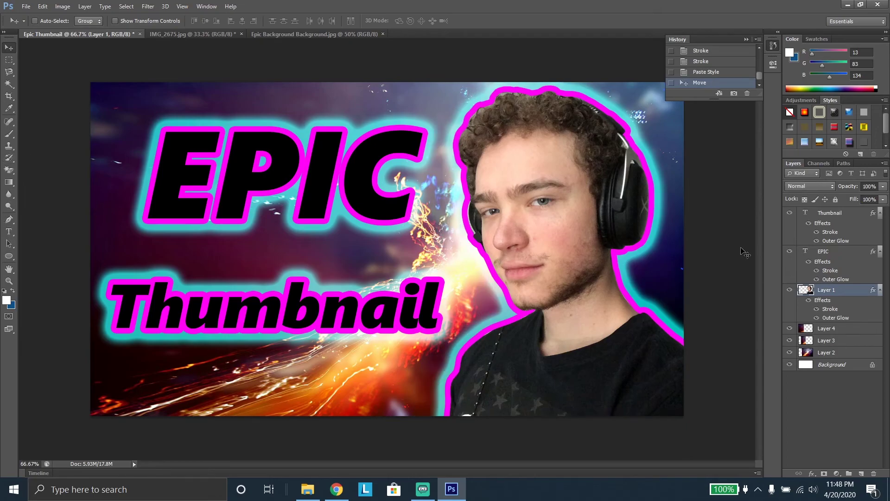